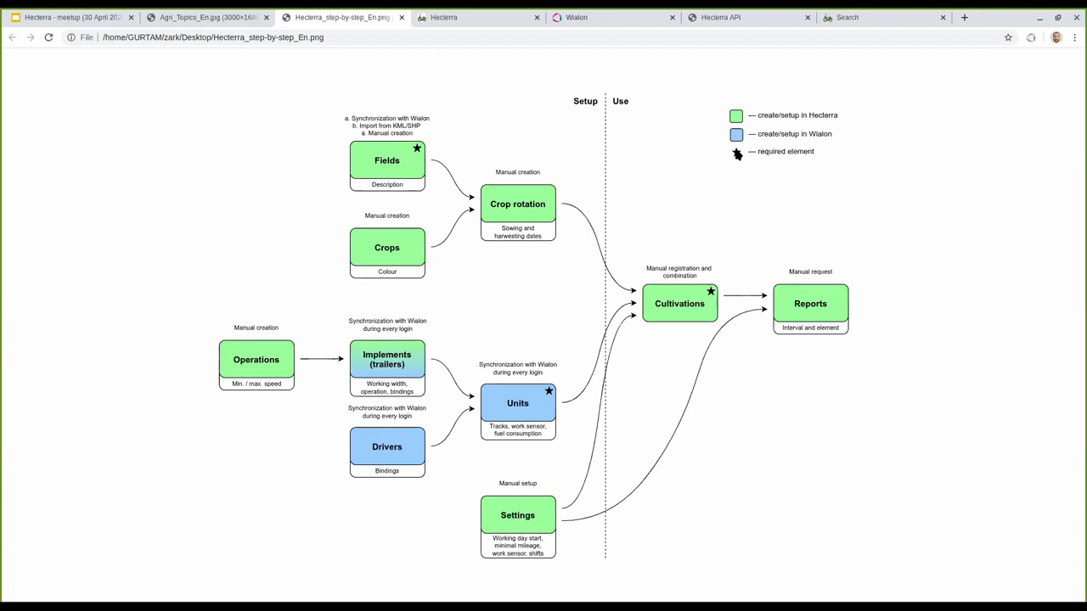
# - Switch to the Hecterra dashboard and go back through the beginner tips to the one on implements and trailers
pyautogui.hotkey('ctrl', 'Tab')
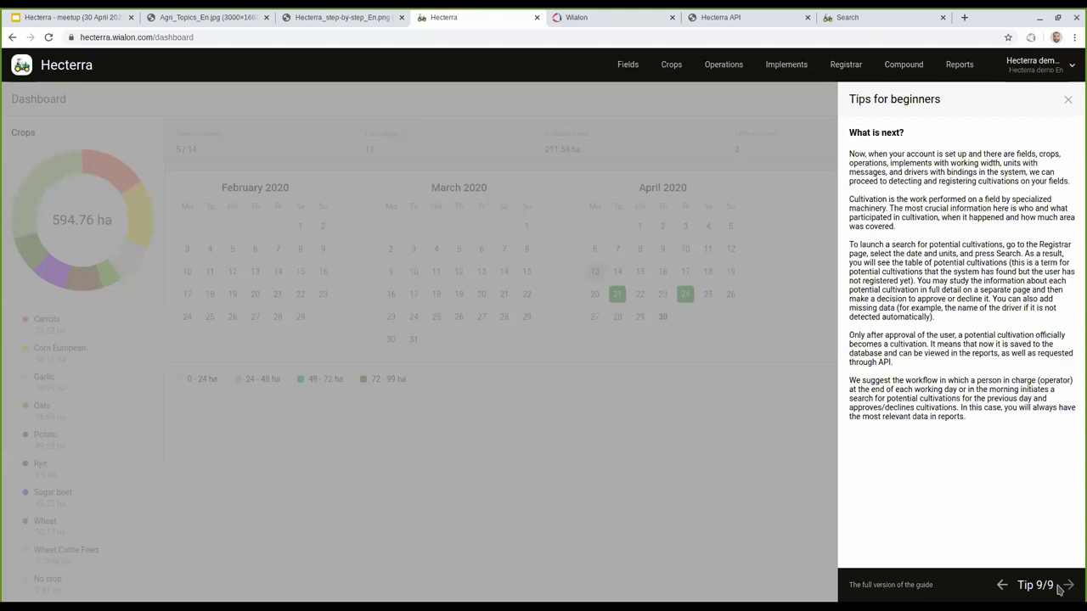
pyautogui.click(1005, 587)
pyautogui.click(1005, 587)
pyautogui.click(1005, 586)
pyautogui.click(1006, 587)
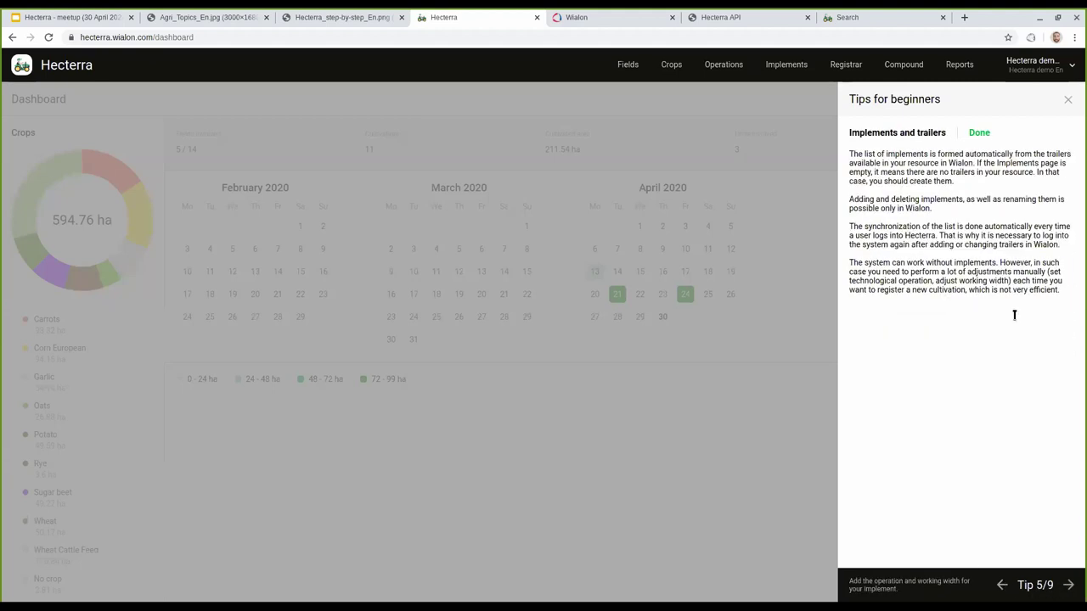
# - Check the completion status of the implements tip, close the beginner tips and return to the Hecterra step-by-step diagram
pyautogui.doubleClick(973, 132)
pyautogui.click(993, 135)
pyautogui.doubleClick(977, 132)
pyautogui.click(998, 138)
pyautogui.click(1067, 100)
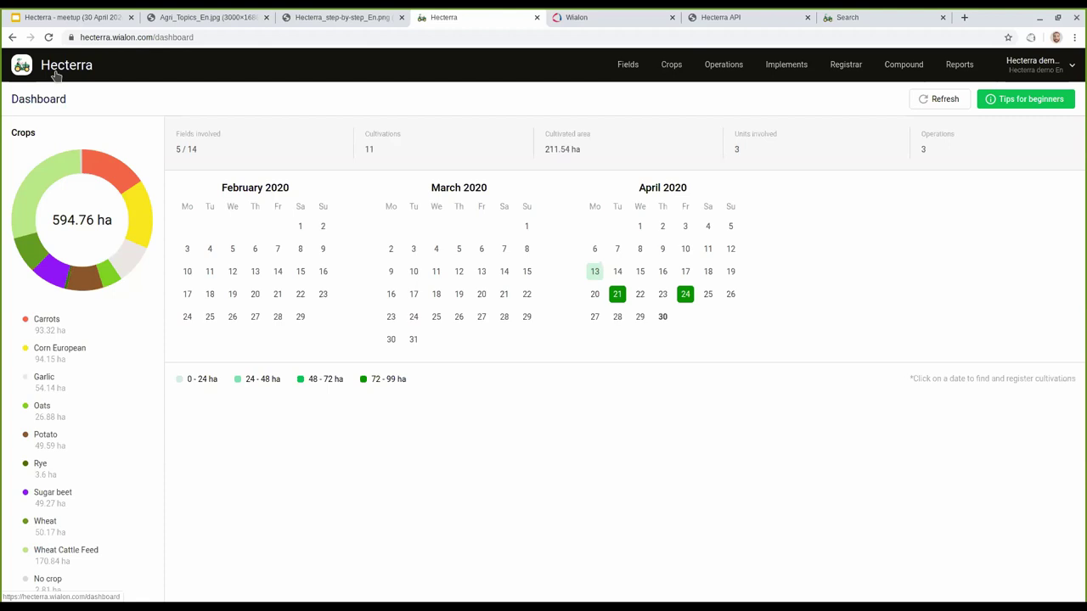
pyautogui.hotkey('ctrl', 'shift', 'Tab')
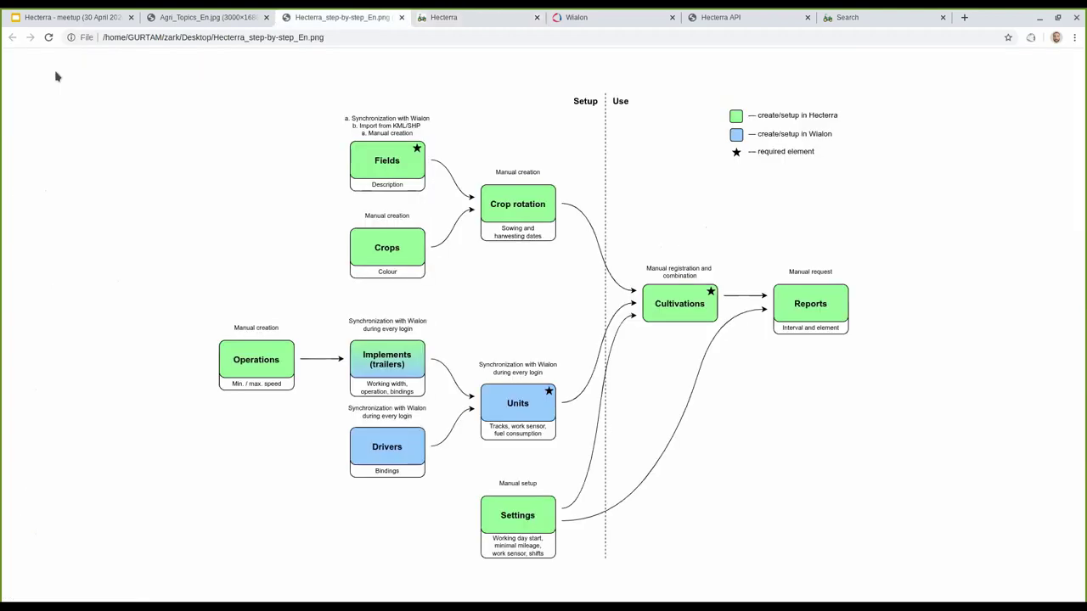
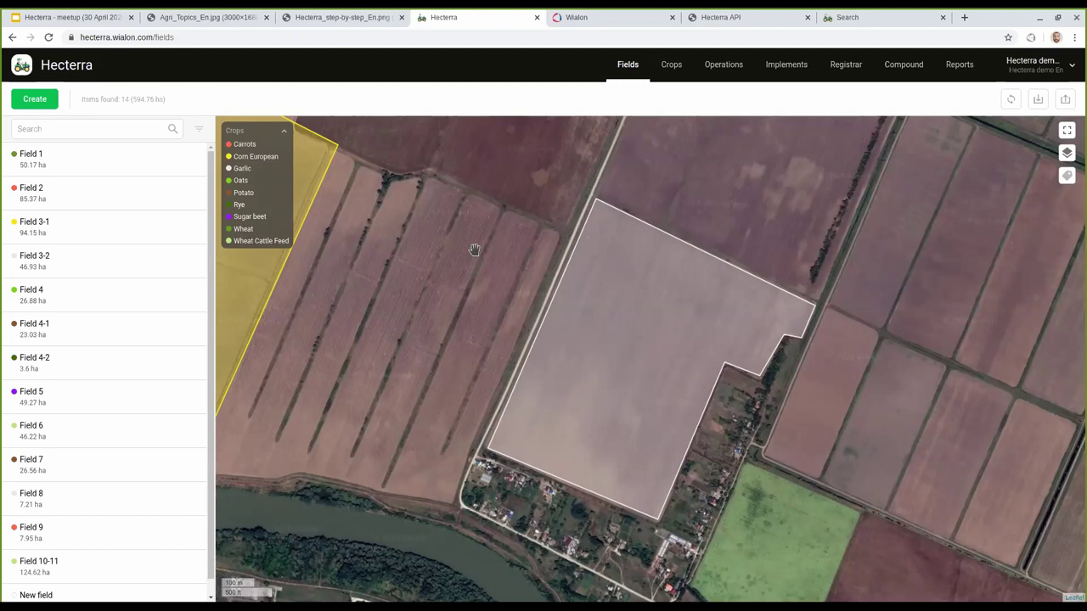
# - Open the map settings and expand the Esri map source to review its URL, layer type and parameters
pyautogui.scroll(-2, 568, 263)
pyautogui.scroll(-2, 496, 284)
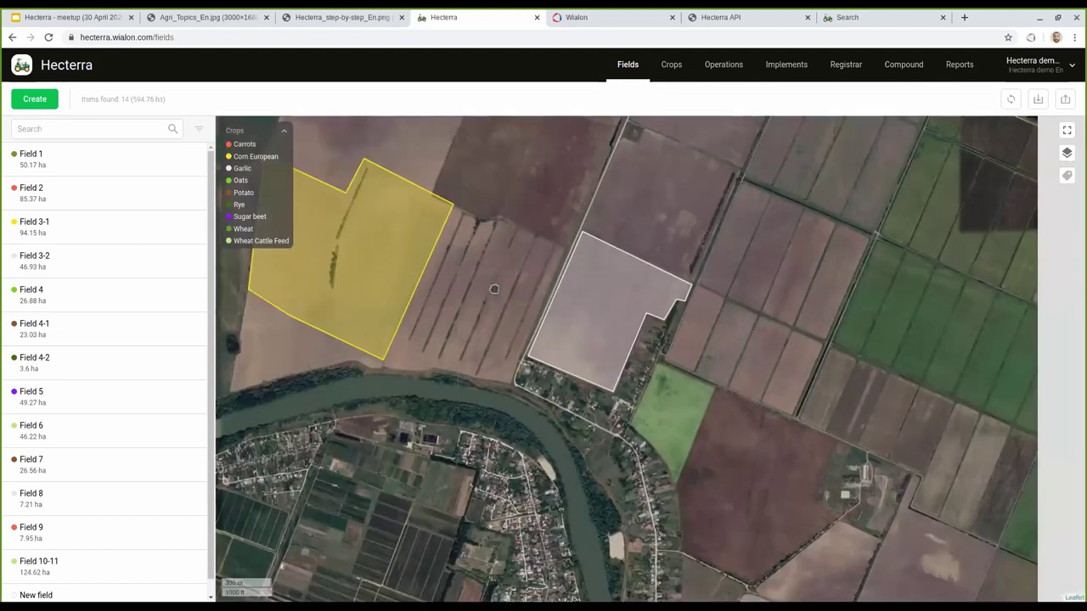
pyautogui.click(1046, 68)
pyautogui.click(1029, 74)
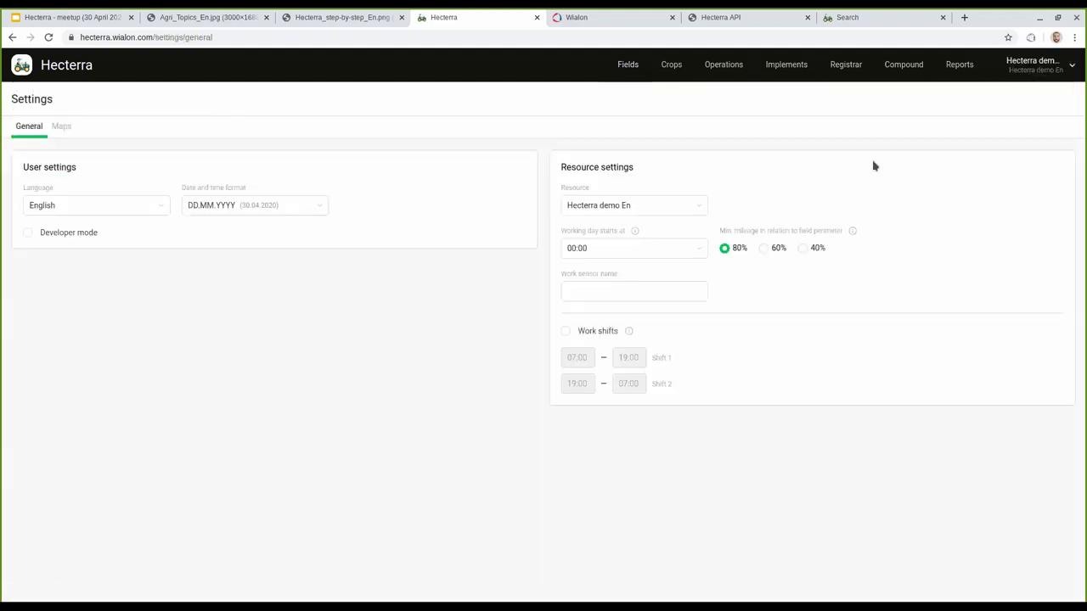
pyautogui.click(63, 129)
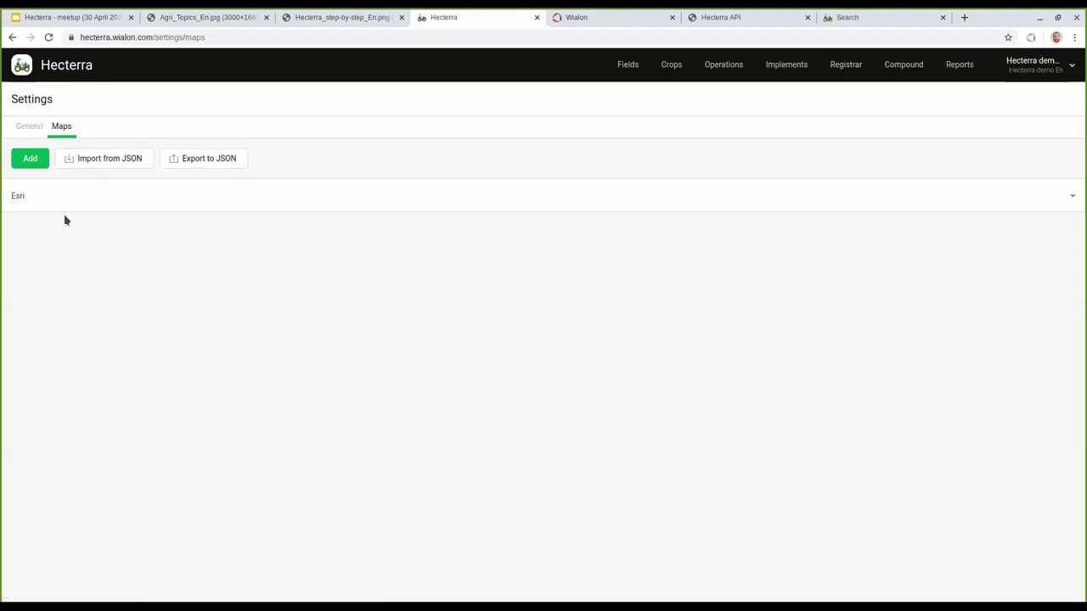
pyautogui.click(114, 198)
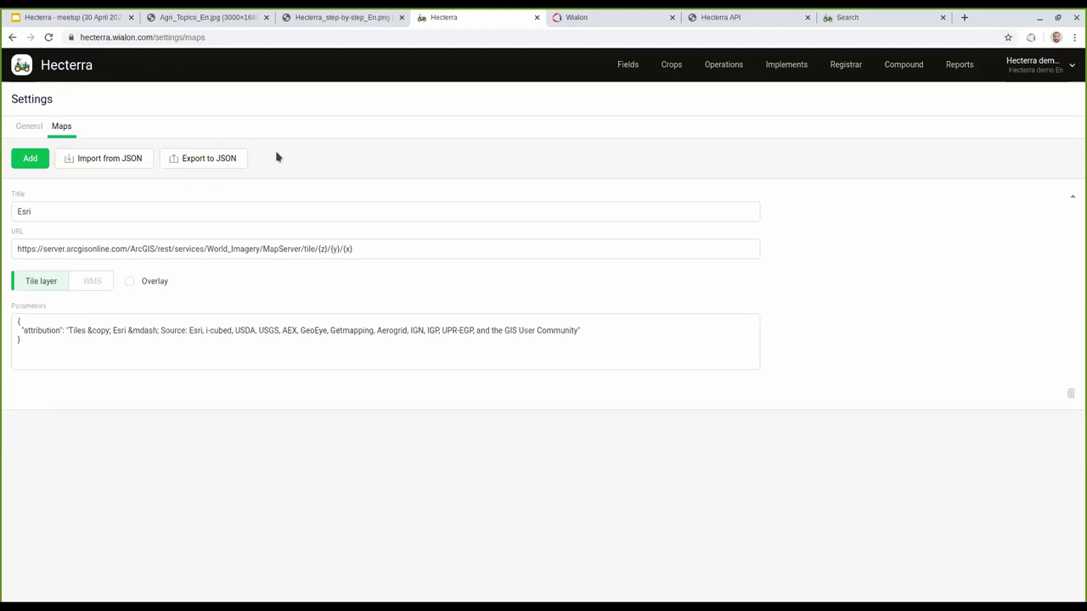
# - Create a new field and outline the two adjoining green parcels beside the road junction as a four-corner polygon of about 26 ha
pyautogui.click(626, 68)
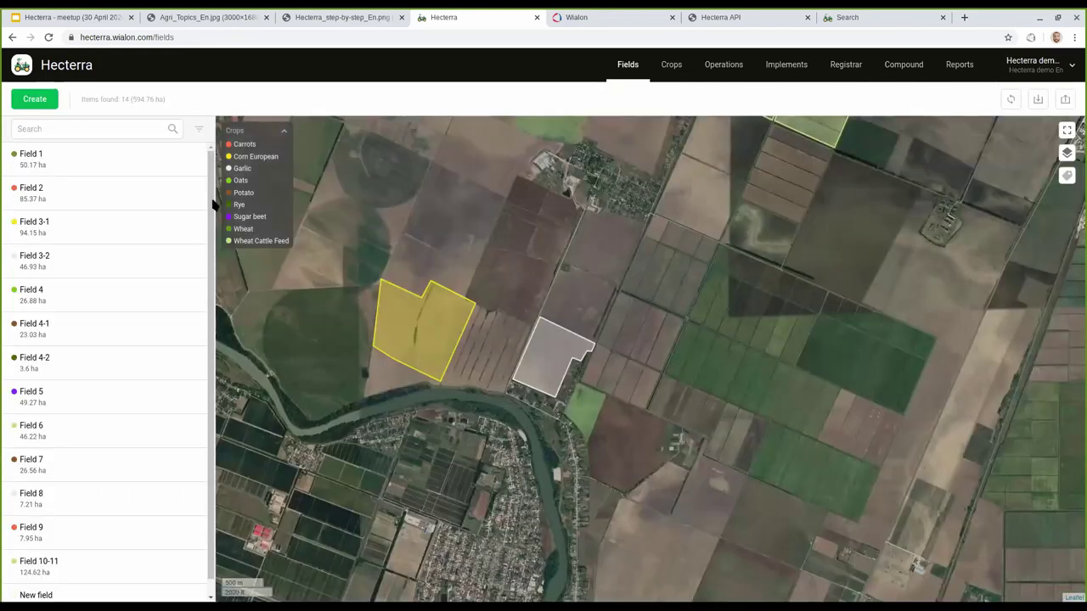
pyautogui.click(37, 102)
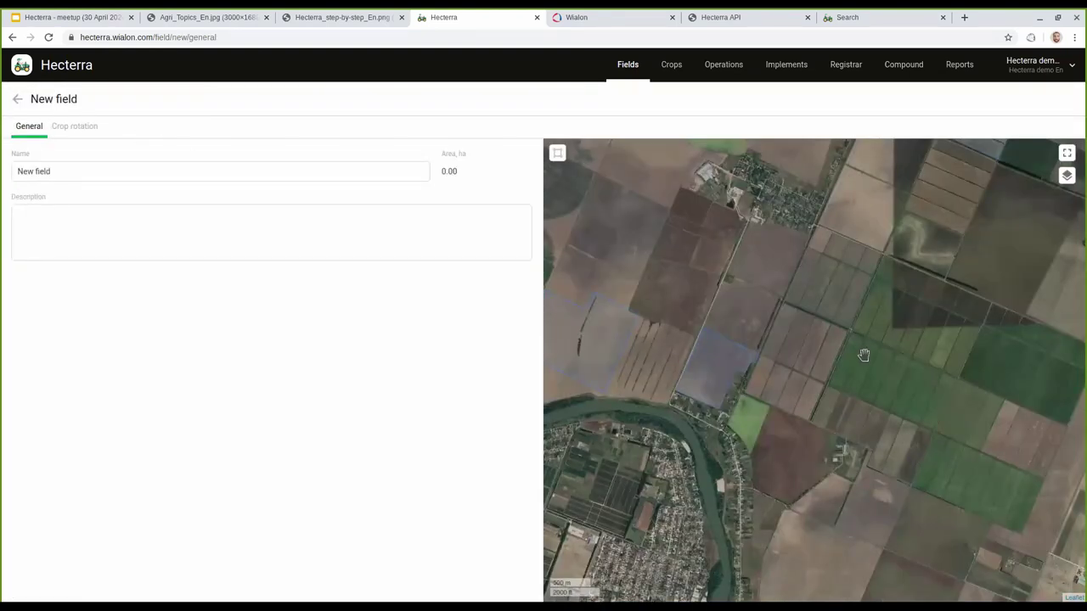
pyautogui.scroll(3, 862, 355)
pyautogui.click(557, 153)
pyautogui.click(805, 261)
pyautogui.click(717, 469)
pyautogui.click(835, 521)
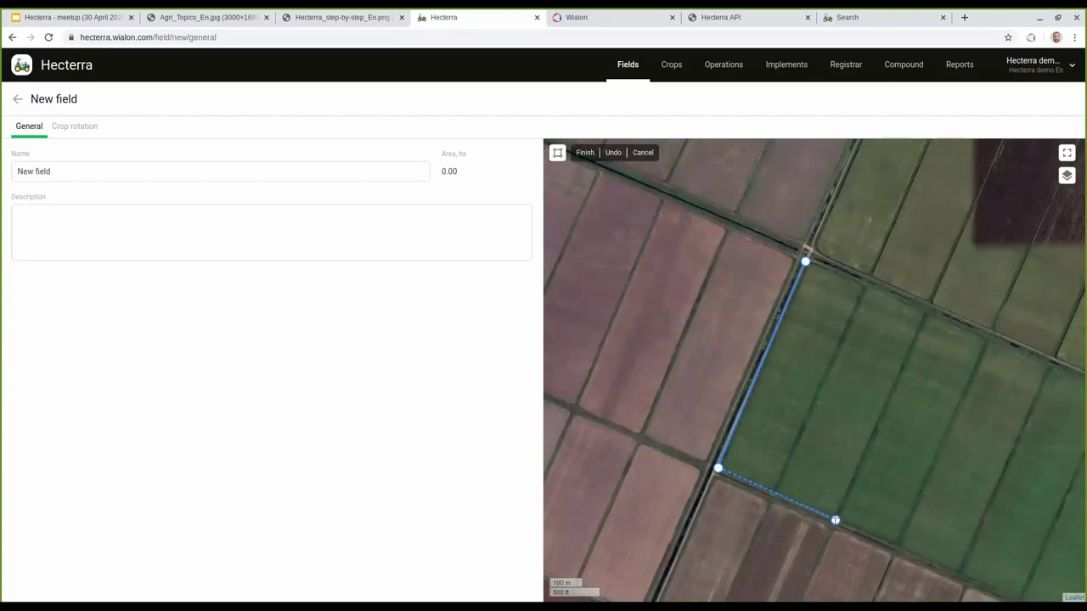
pyautogui.click(927, 312)
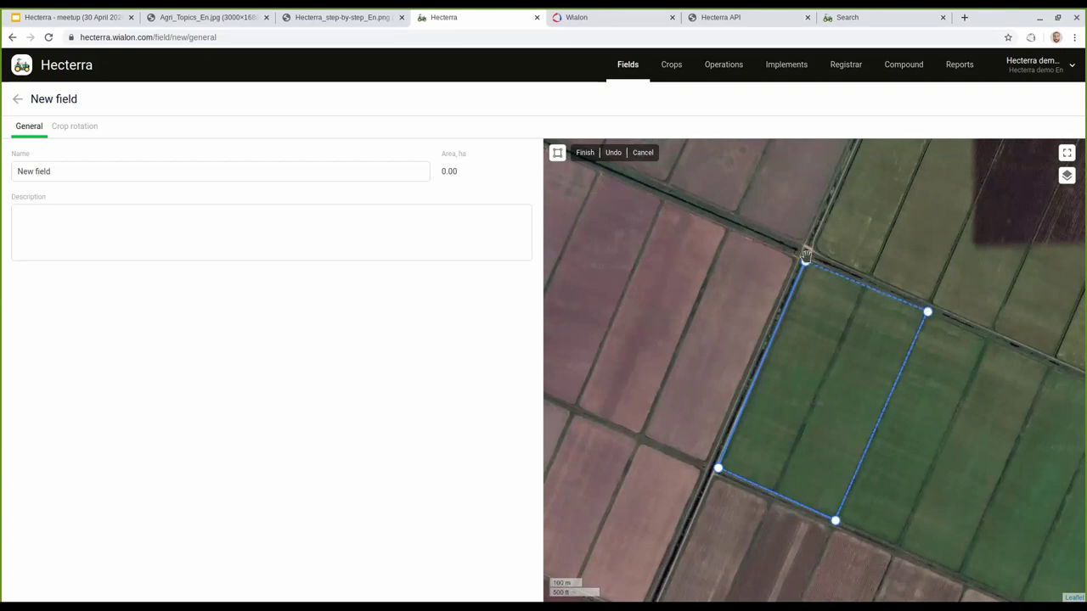
pyautogui.click(805, 262)
# - Cut a diamond-shaped hole out of the middle of the new field, reducing its area to about 24 ha
pyautogui.moveTo(841, 231); pyautogui.dragTo(828, 196)
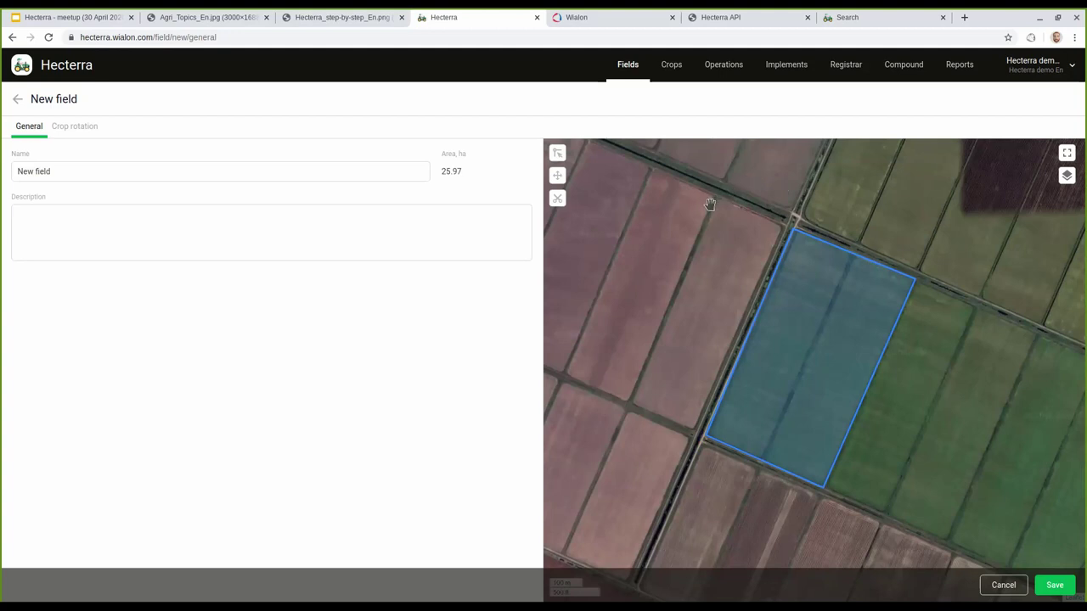
pyautogui.click(557, 202)
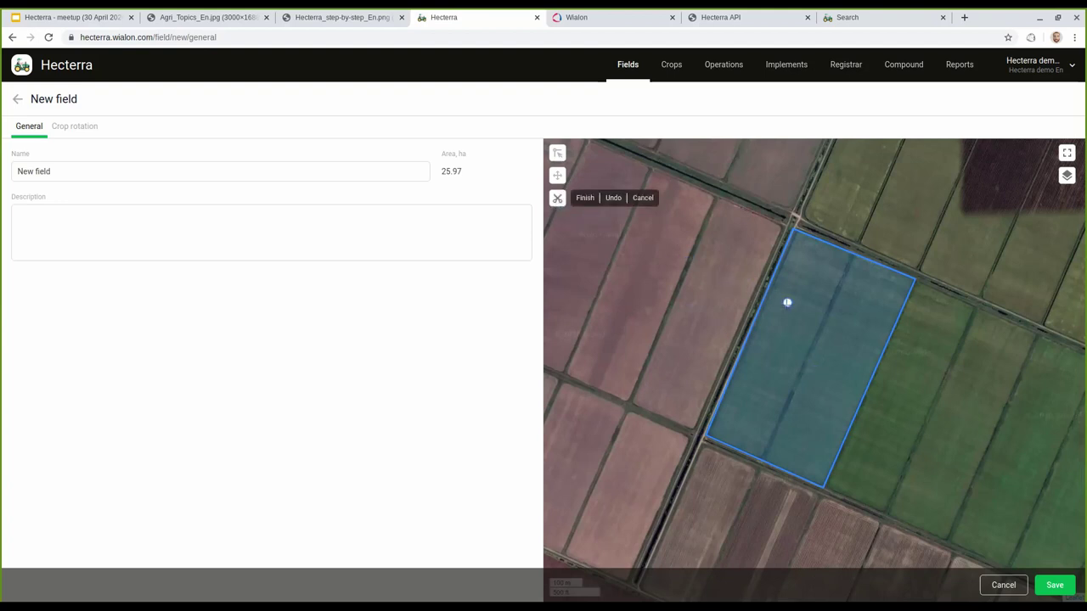
pyautogui.click(820, 322)
pyautogui.click(782, 350)
pyautogui.click(790, 398)
pyautogui.click(833, 366)
pyautogui.click(821, 324)
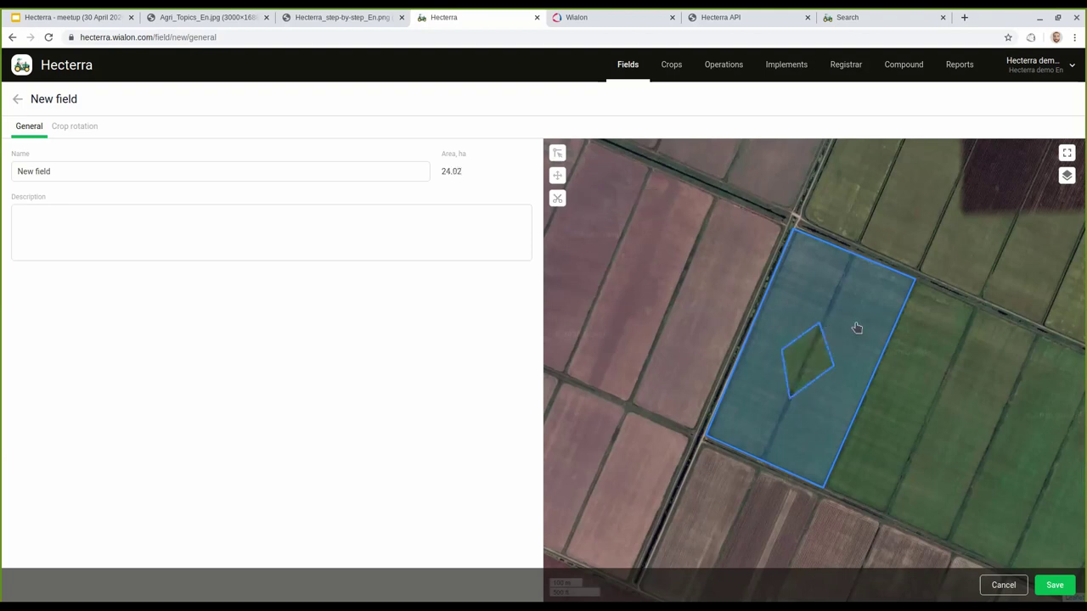
# - Save the new field and return to the field list to locate it
pyautogui.click(1055, 586)
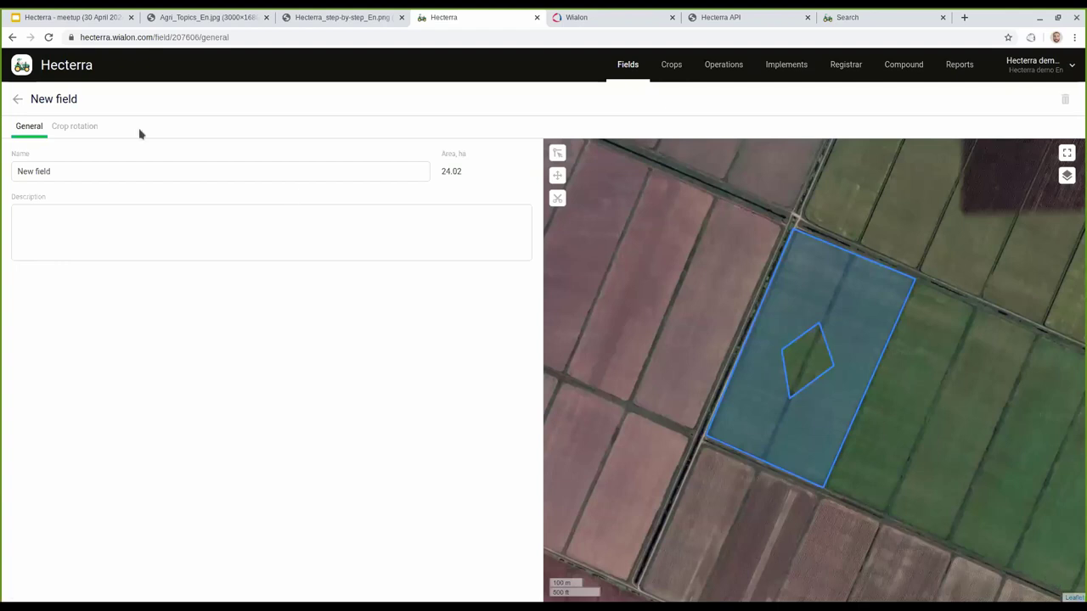
pyautogui.click(18, 101)
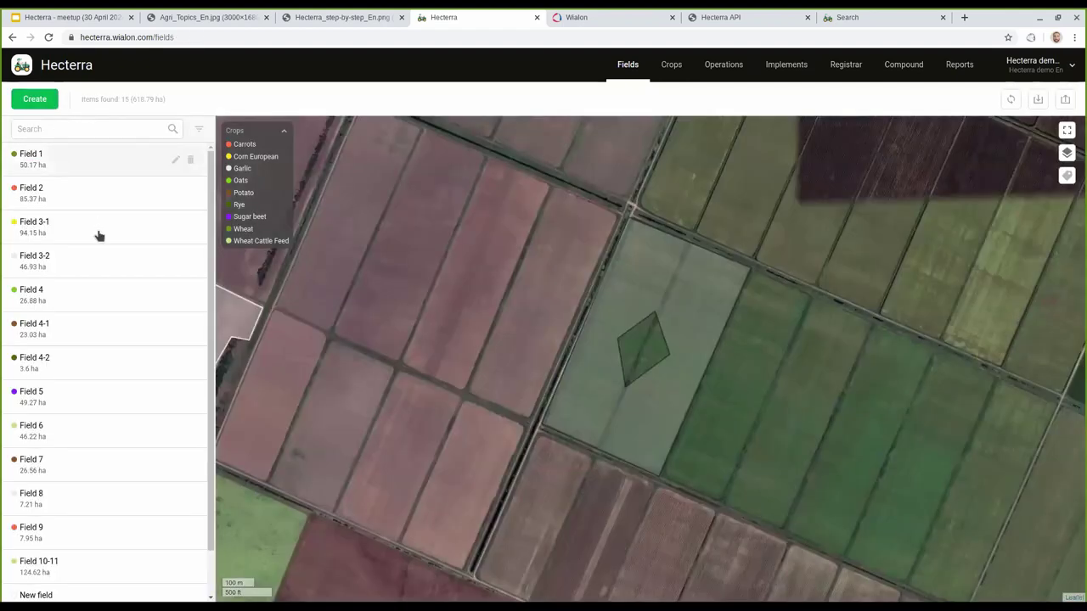
pyautogui.scroll(-2, 126, 243)
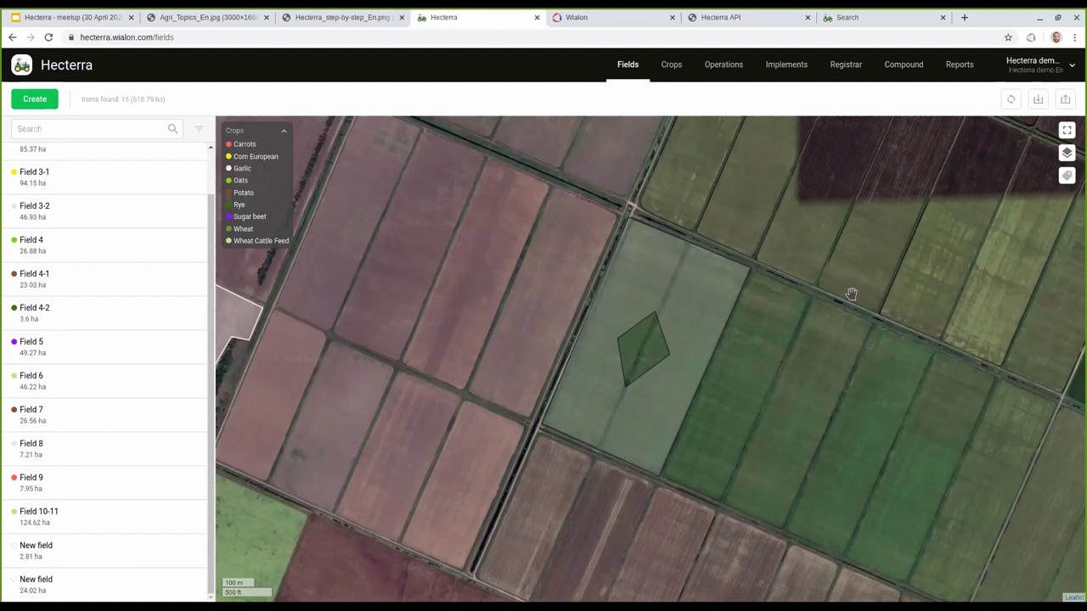
# - Open the general settings and look through the available resources, keeping the current one selected
pyautogui.click(1039, 72)
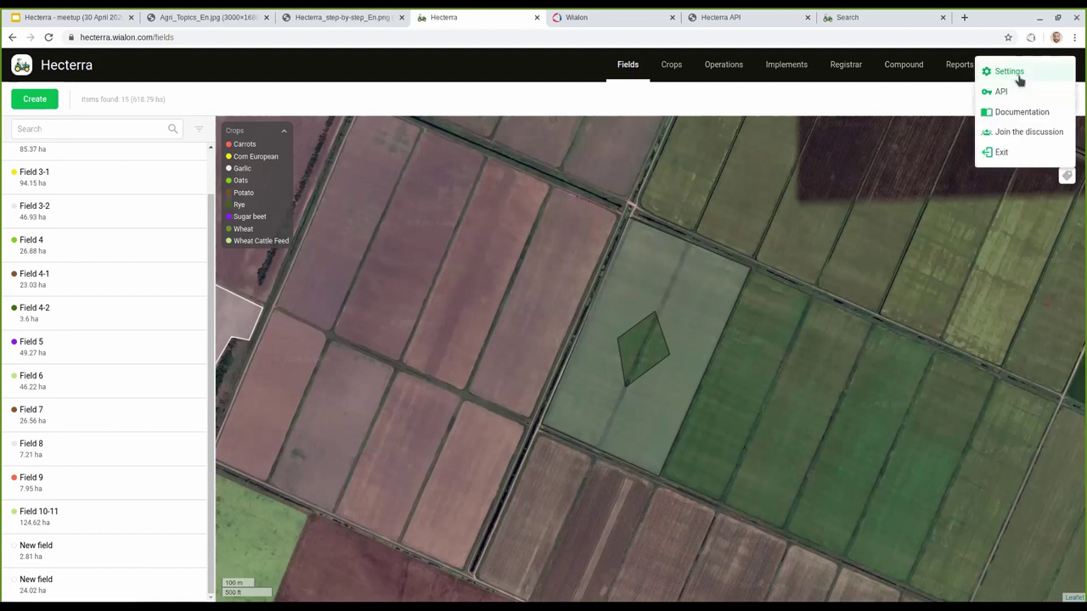
pyautogui.click(1014, 72)
pyautogui.click(580, 208)
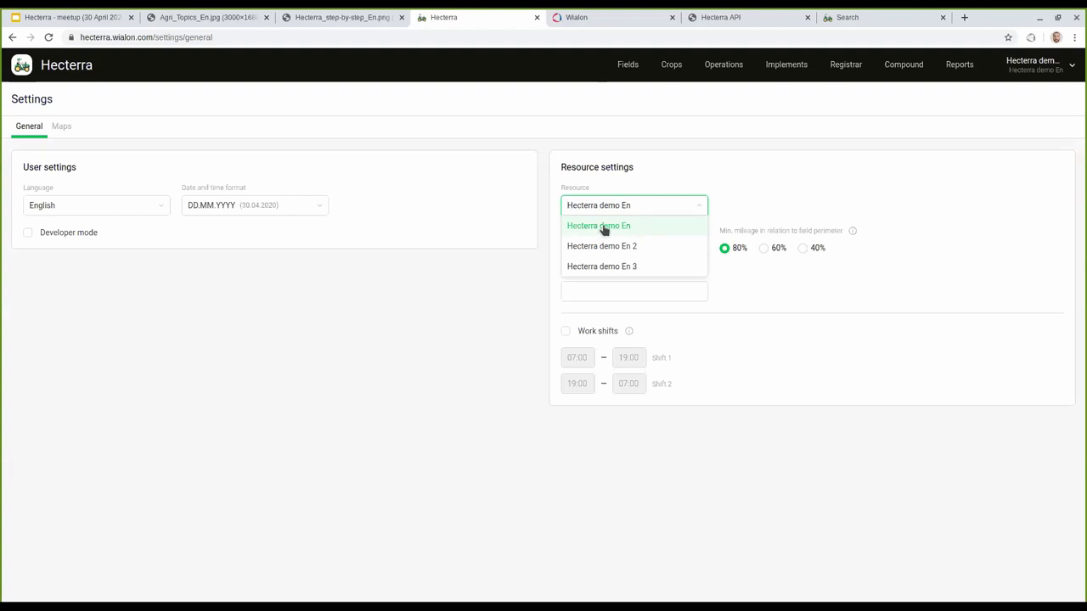
pyautogui.click(763, 177)
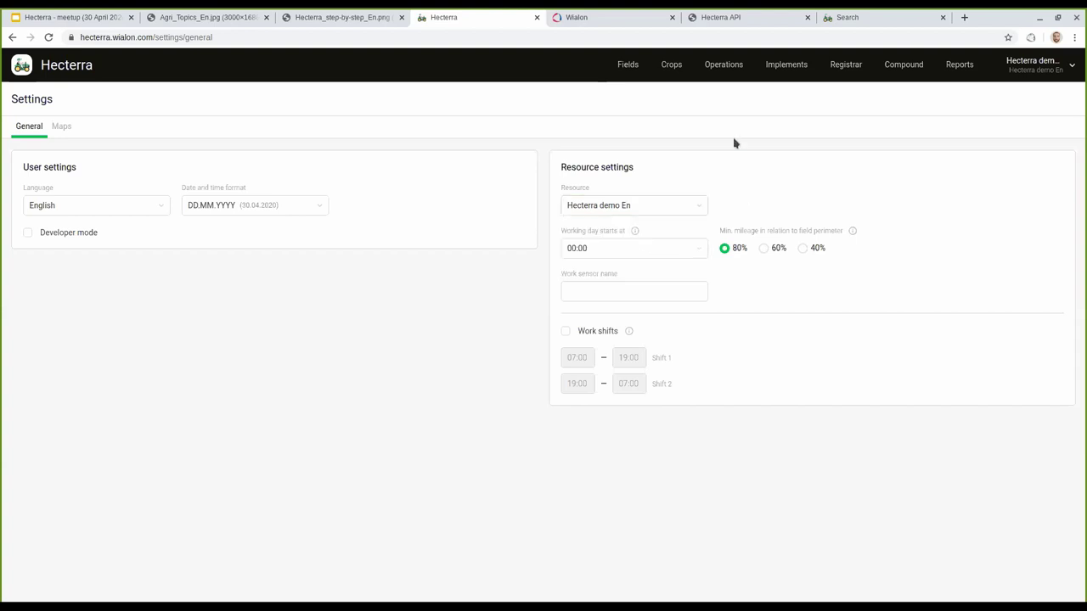
# - Examine the options for synchronizing fields with all geofences or with Group 1 and Group 2, and leave without synchronizing
pyautogui.click(628, 66)
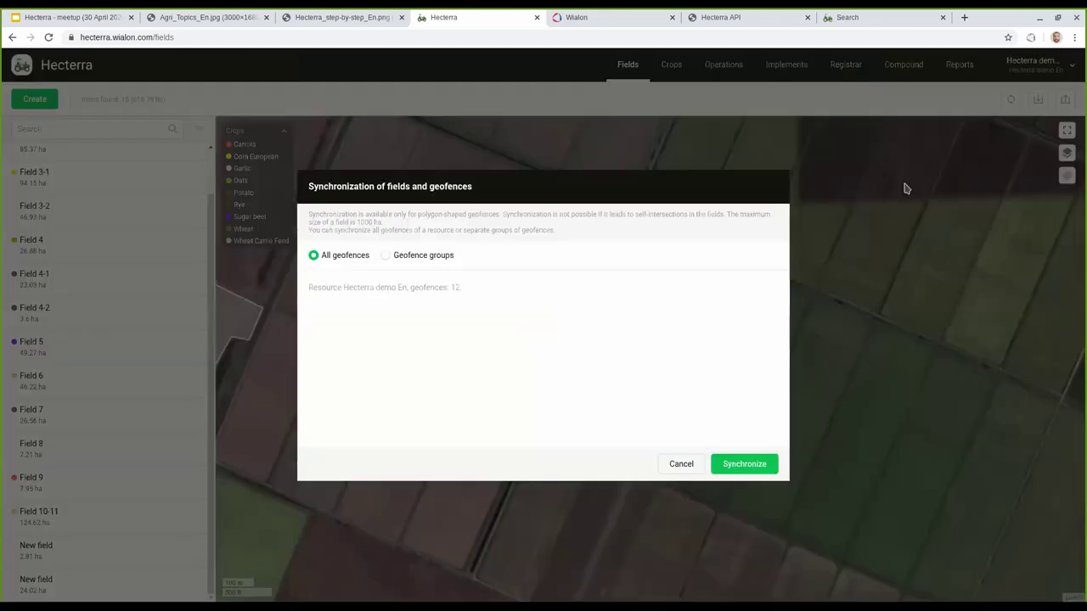
pyautogui.click(1011, 100)
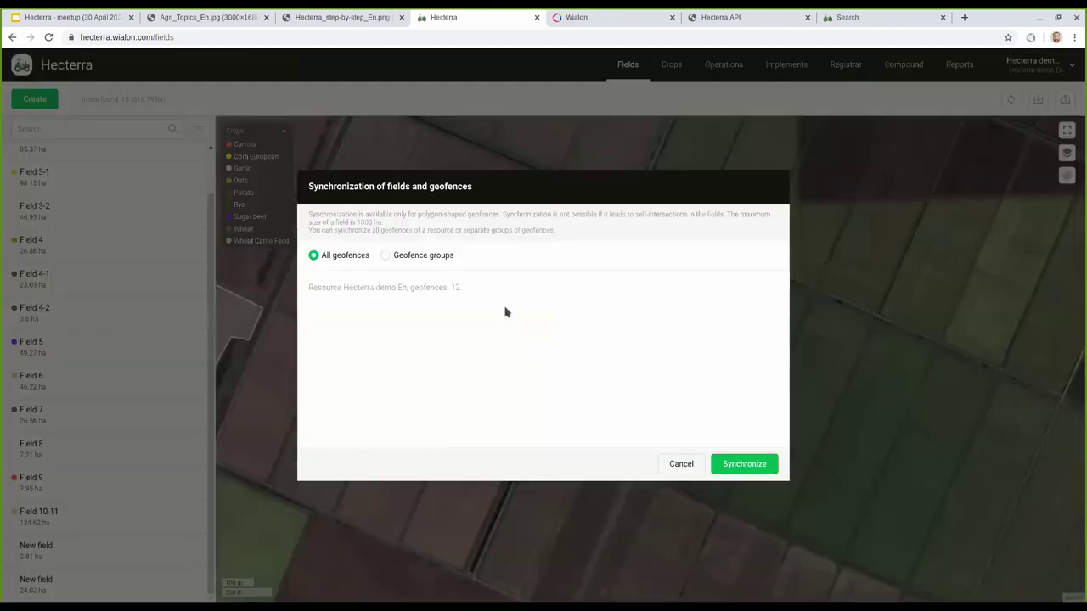
pyautogui.click(424, 256)
pyautogui.click(339, 316)
pyautogui.click(337, 290)
pyautogui.click(336, 318)
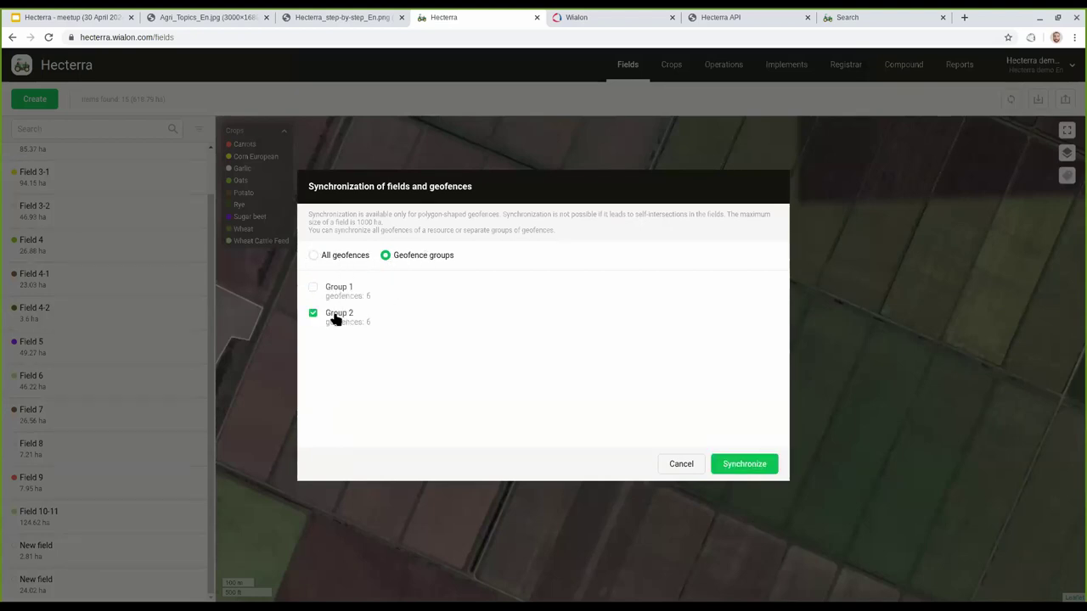
pyautogui.click(337, 316)
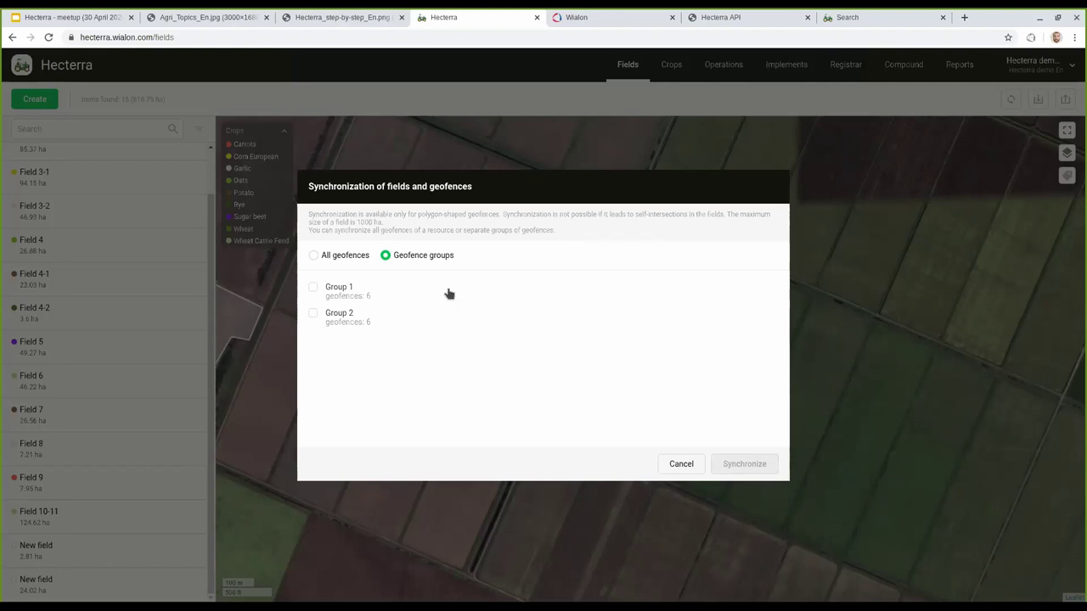
pyautogui.click(679, 464)
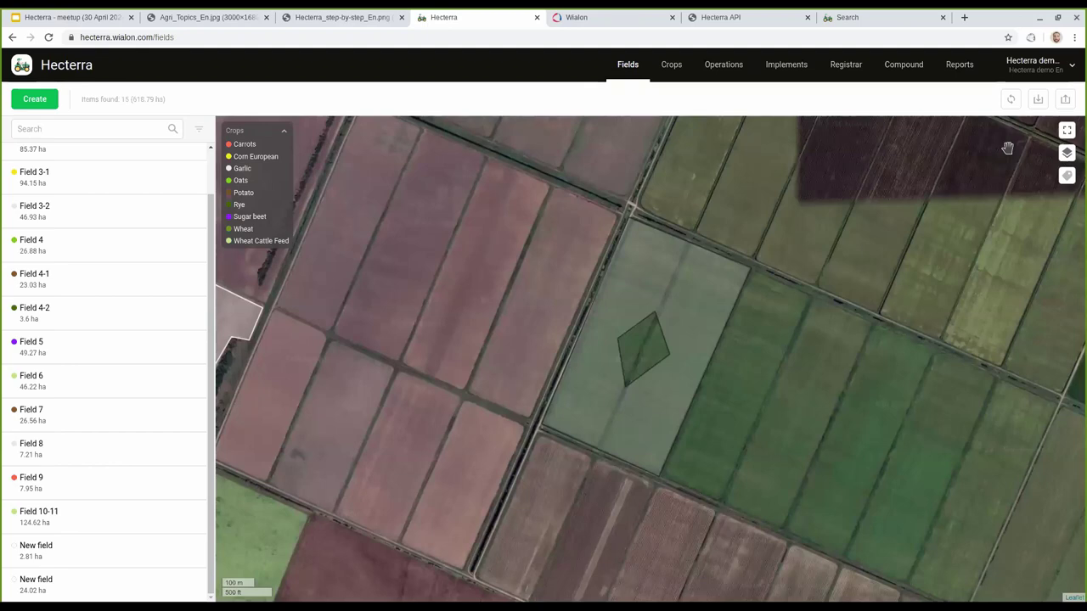
# - Bring the surrounding fields into view on the map and show their name labels
pyautogui.scroll(-1, 1002, 244)
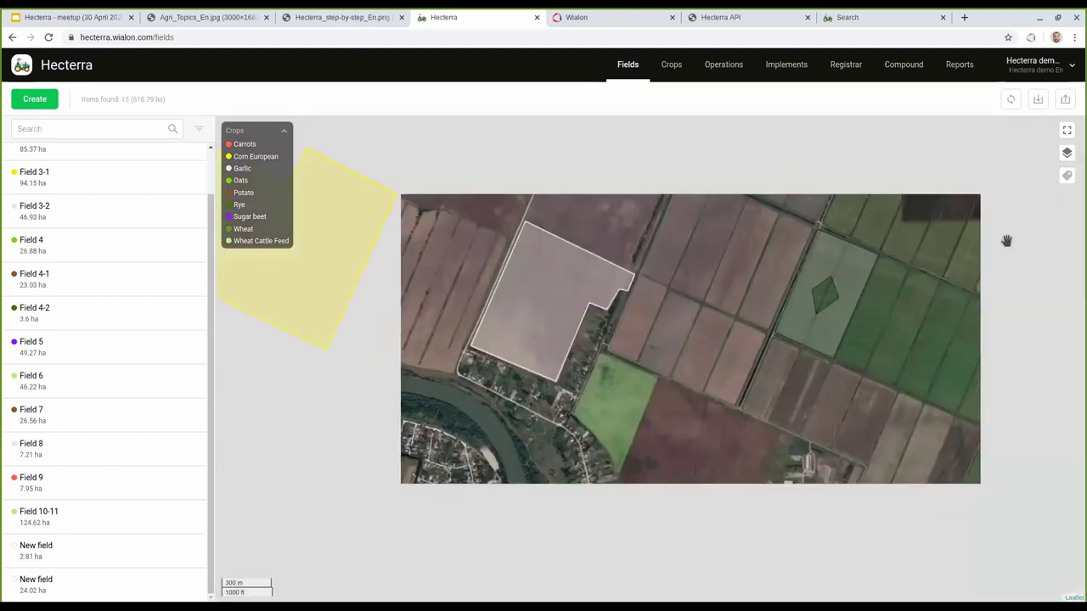
pyautogui.scroll(-1, 1002, 245)
pyautogui.moveTo(946, 226); pyautogui.dragTo(682, 274)
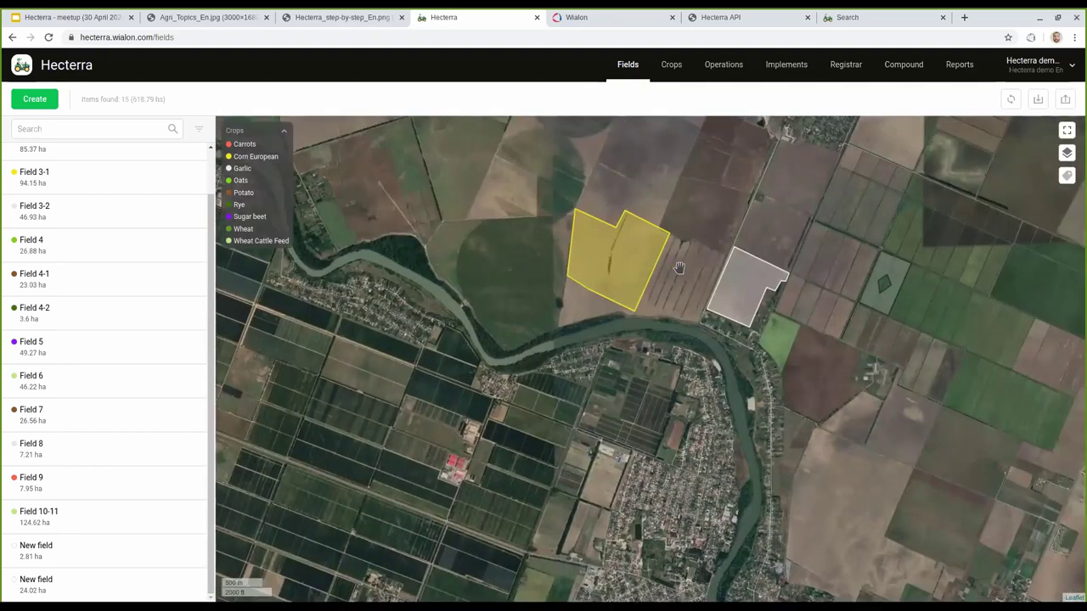
pyautogui.scroll(-1, 682, 274)
pyautogui.moveTo(808, 274); pyautogui.dragTo(631, 299)
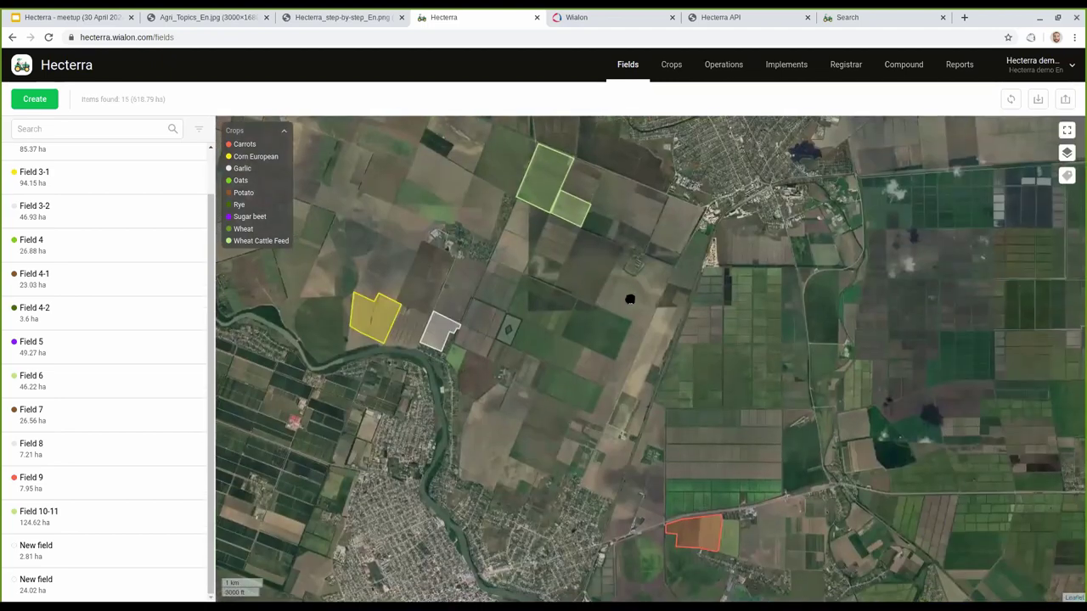
pyautogui.click(1067, 177)
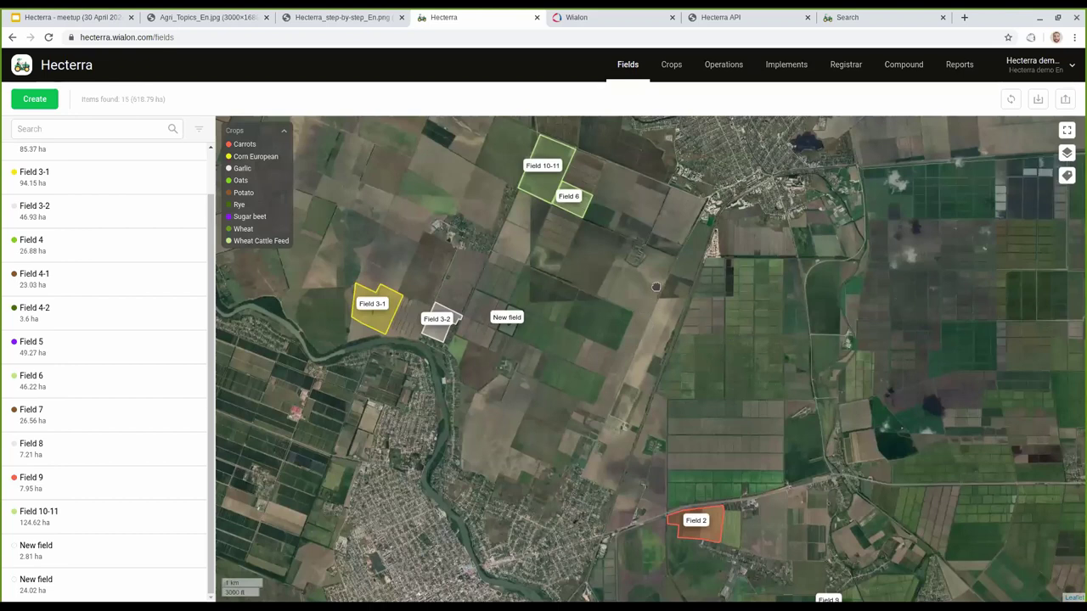
# - Examine how the fields and their name labels display on the map at different zoom levels
pyautogui.moveTo(643, 309); pyautogui.dragTo(653, 277)
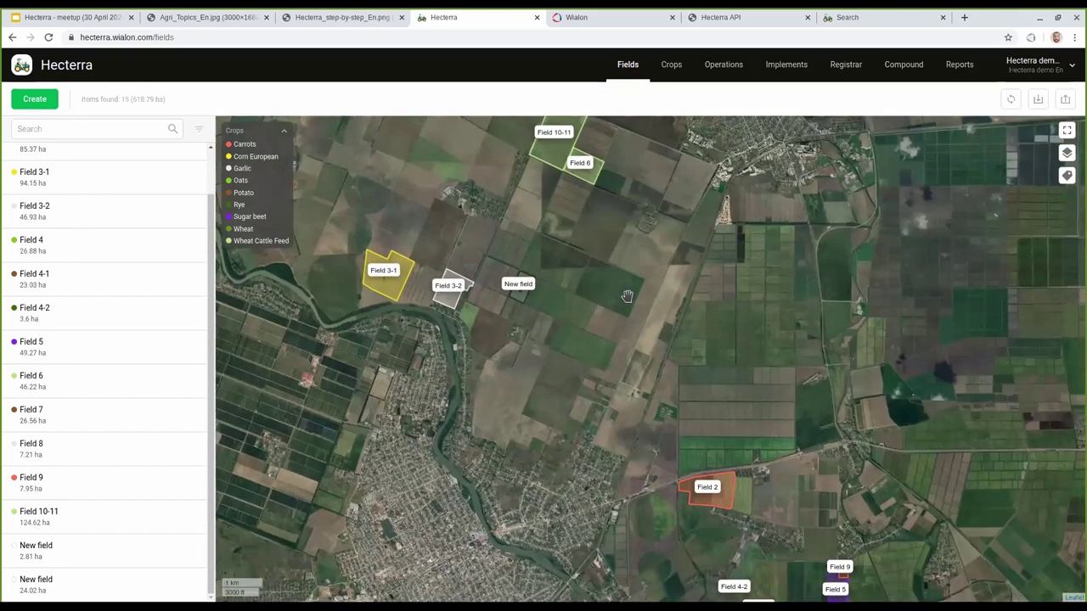
pyautogui.scroll(-1, 626, 296)
pyautogui.scroll(-1, 627, 296)
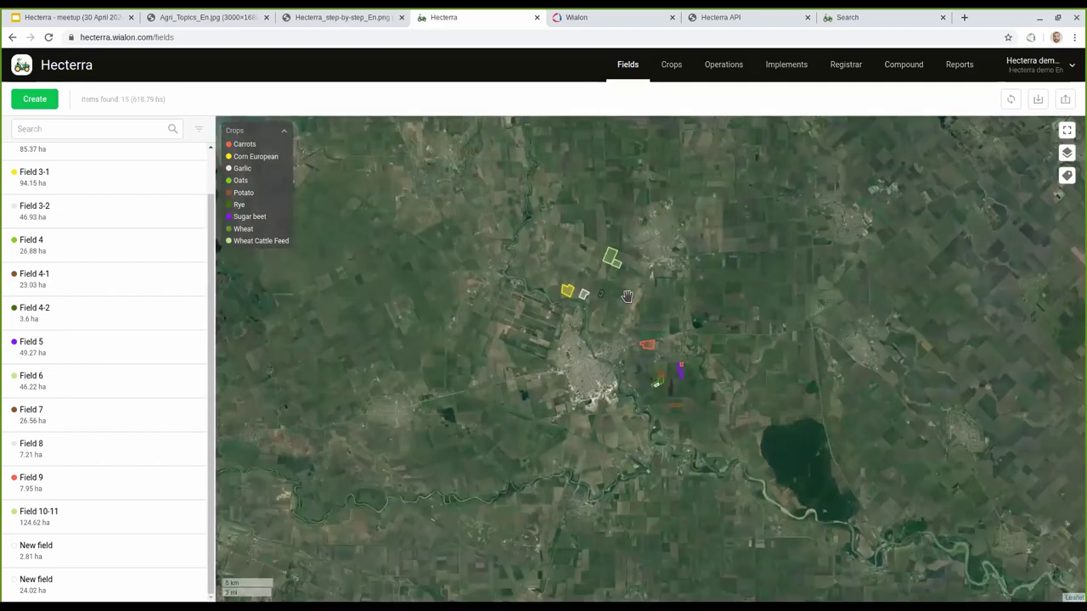
pyautogui.scroll(-3, 627, 296)
pyautogui.scroll(1, 626, 298)
pyautogui.scroll(1, 627, 297)
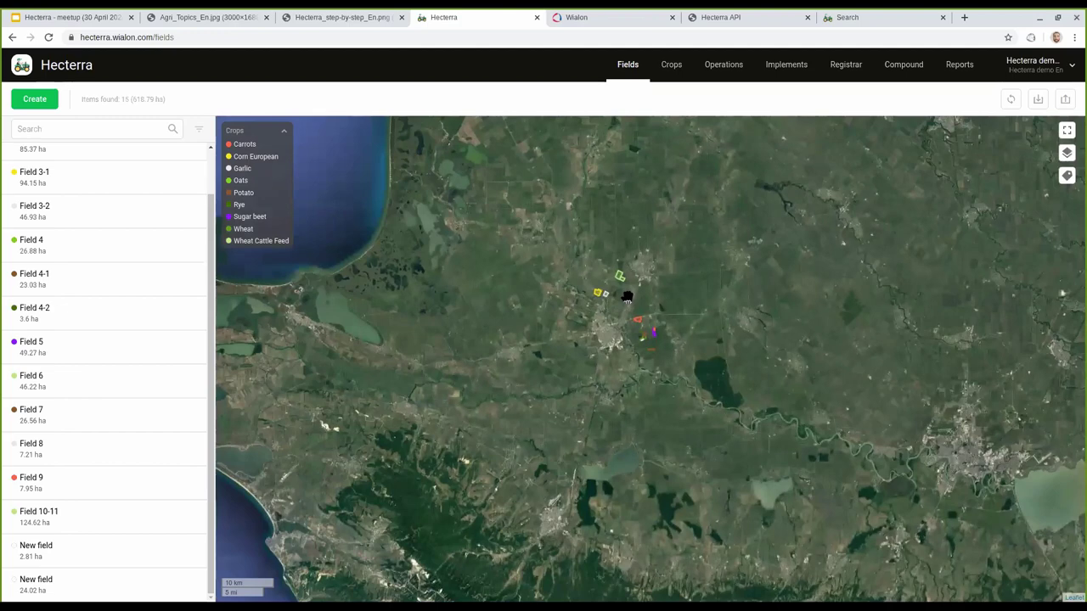
pyautogui.scroll(3, 627, 297)
pyautogui.scroll(1, 577, 235)
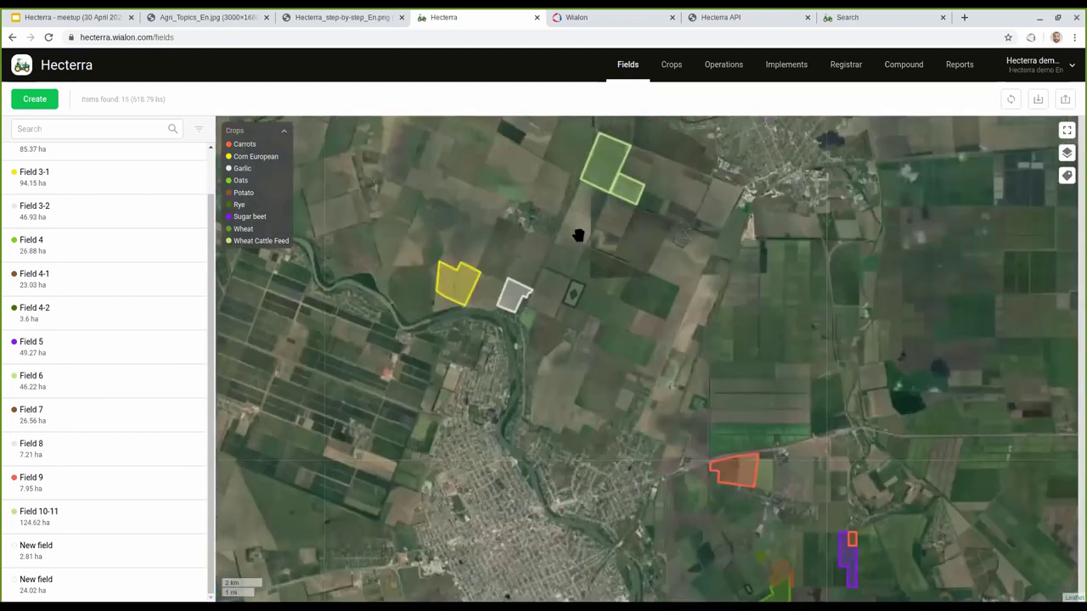
# - Consult the step-by-step setup diagram for what follows fields, and return to the fields map in Hecterra
pyautogui.scroll(2, 600, 266)
pyautogui.scroll(-1, 915, 267)
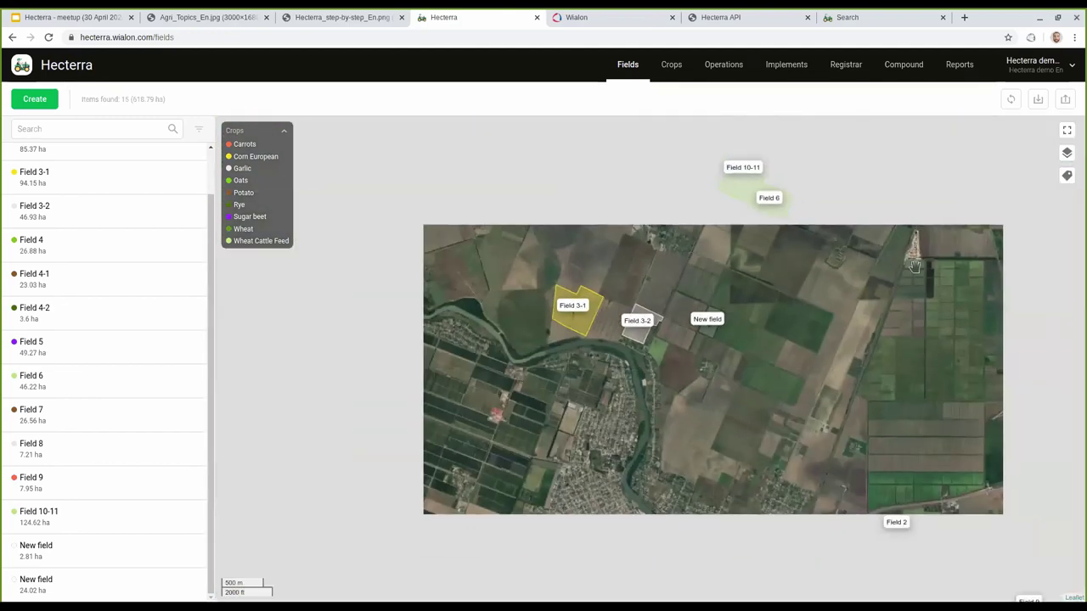
pyautogui.click(334, 21)
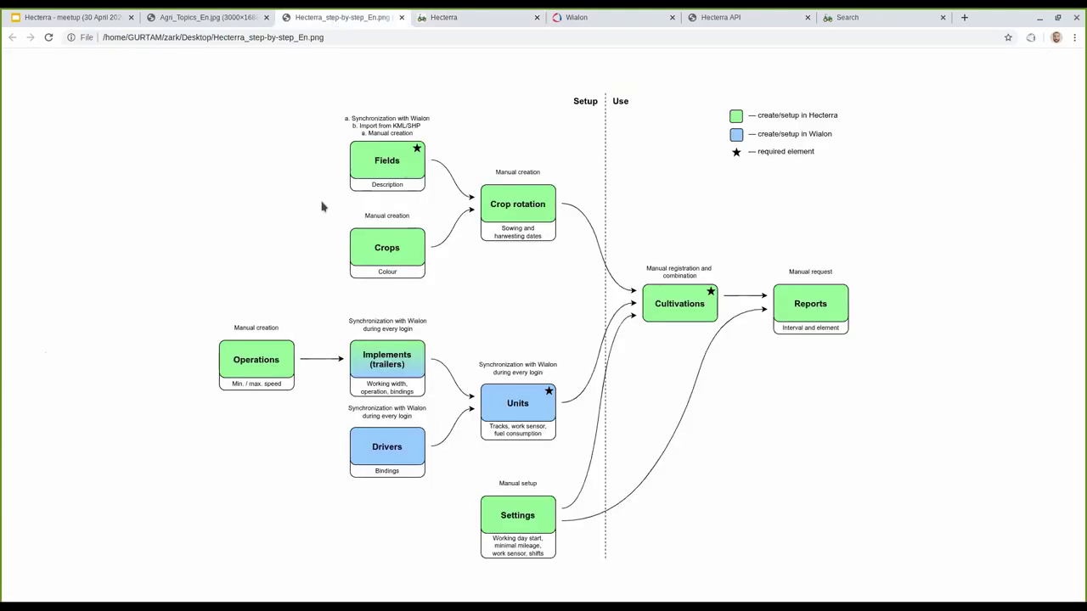
pyautogui.click(463, 24)
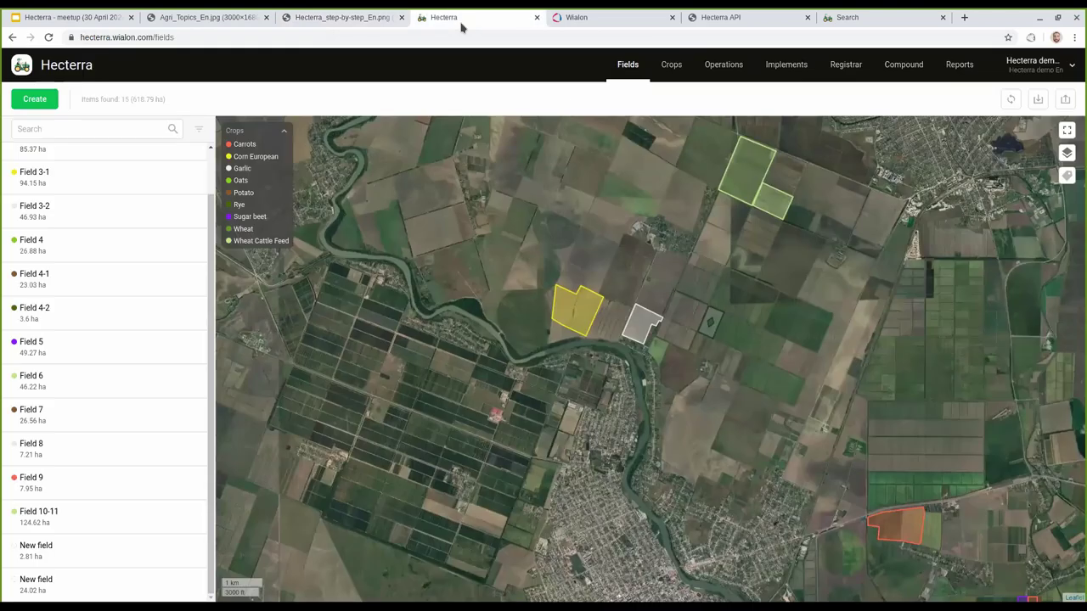
# - Look through the crop list and the colour, name and winter crop settings of Carrots, leaving them unchanged
pyautogui.click(669, 68)
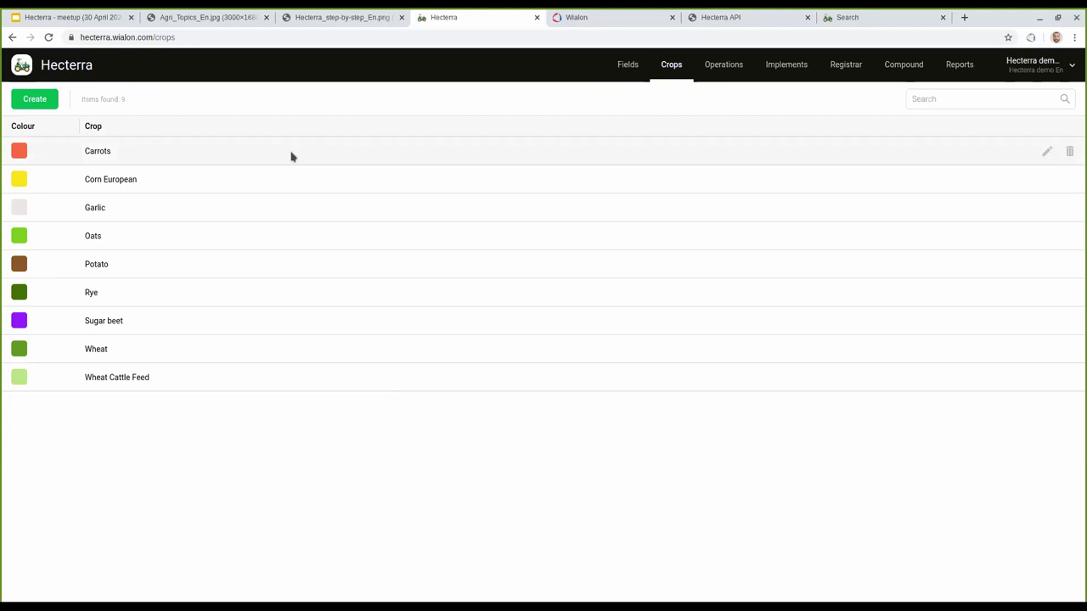
pyautogui.click(1047, 151)
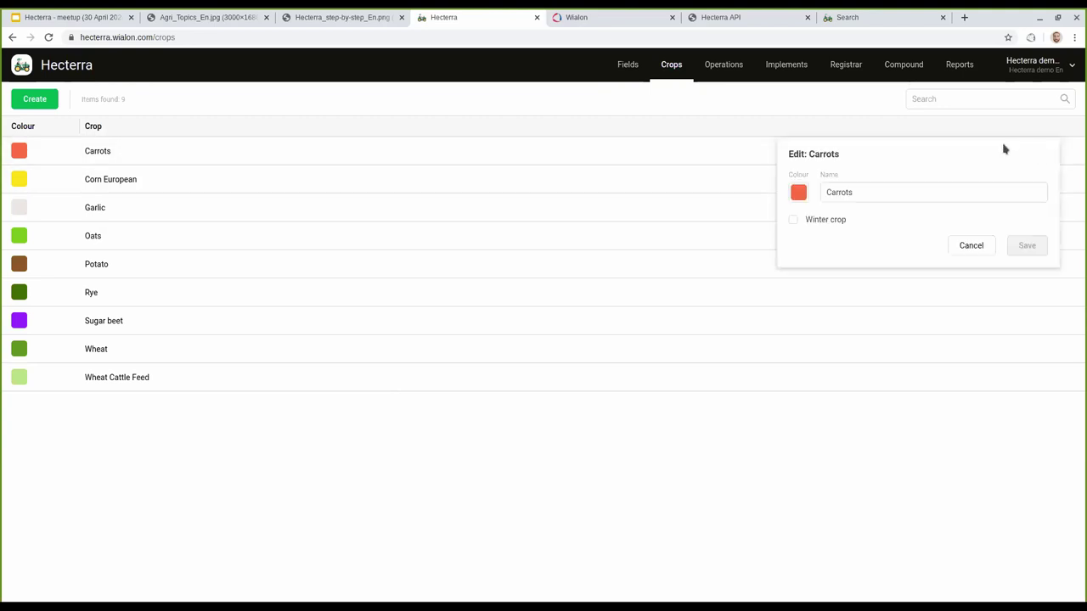
pyautogui.click(970, 247)
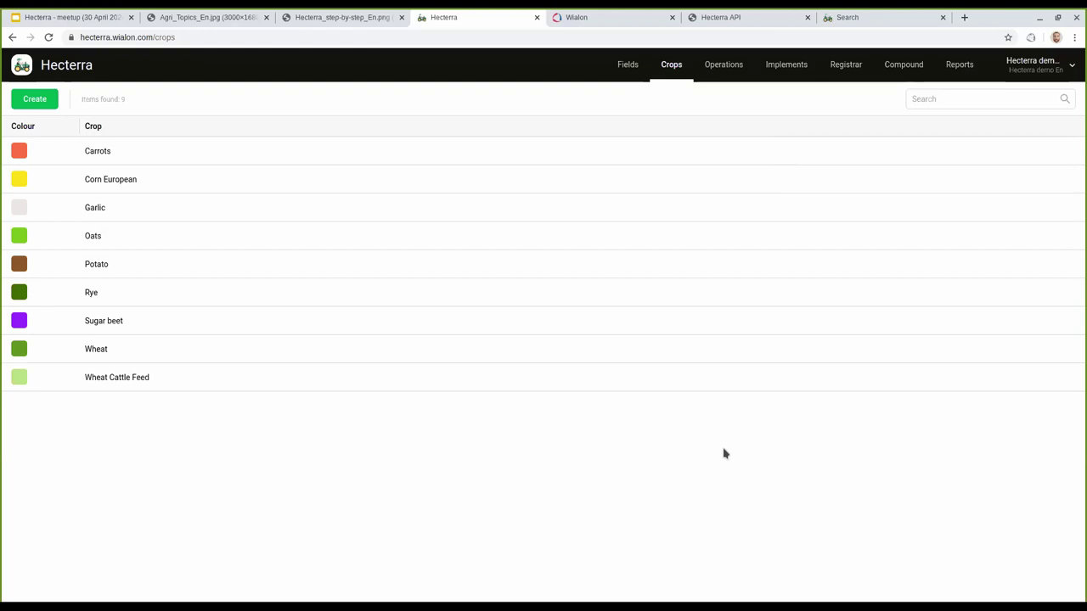
# - Check crop rotation in the setup diagram and examine Field 1's seasons with their sowing dates, harvesting dates and crops
pyautogui.hotkey('ctrl', 'shift', 'Tab')
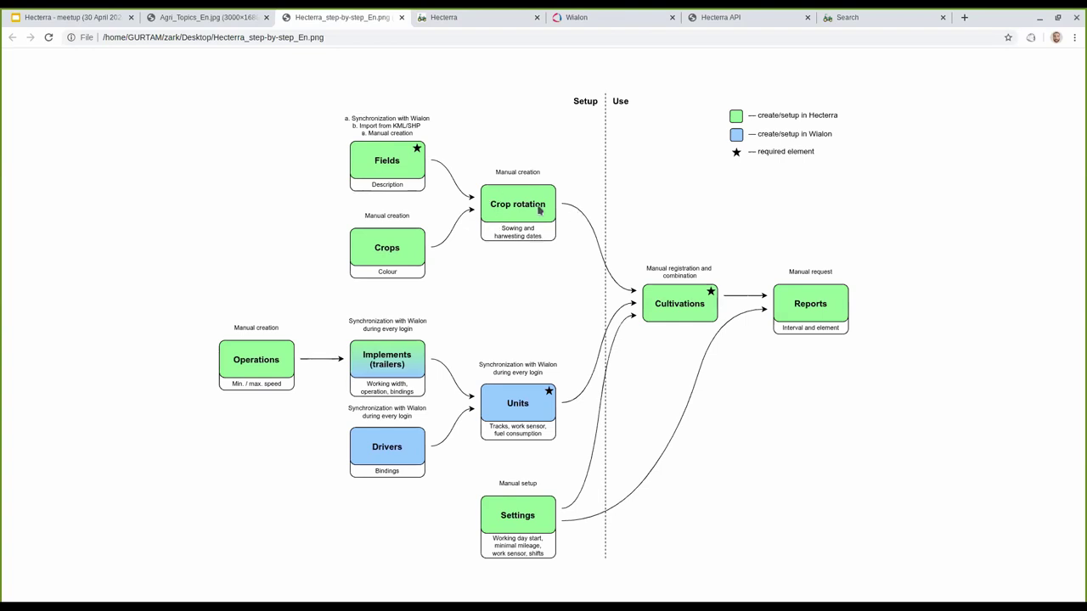
pyautogui.hotkey('ctrl', 'Tab')
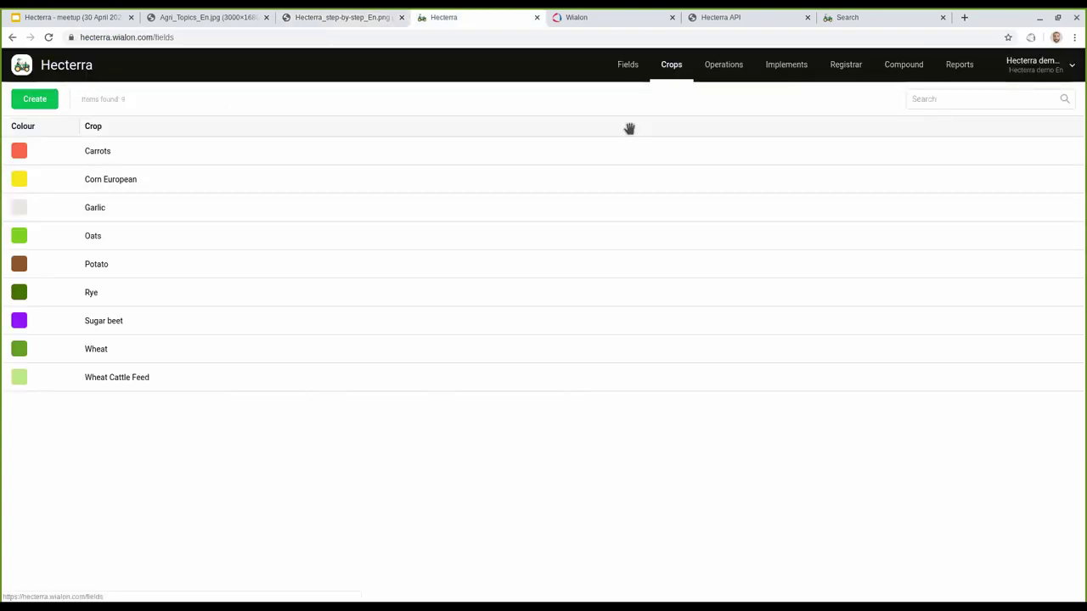
pyautogui.click(628, 66)
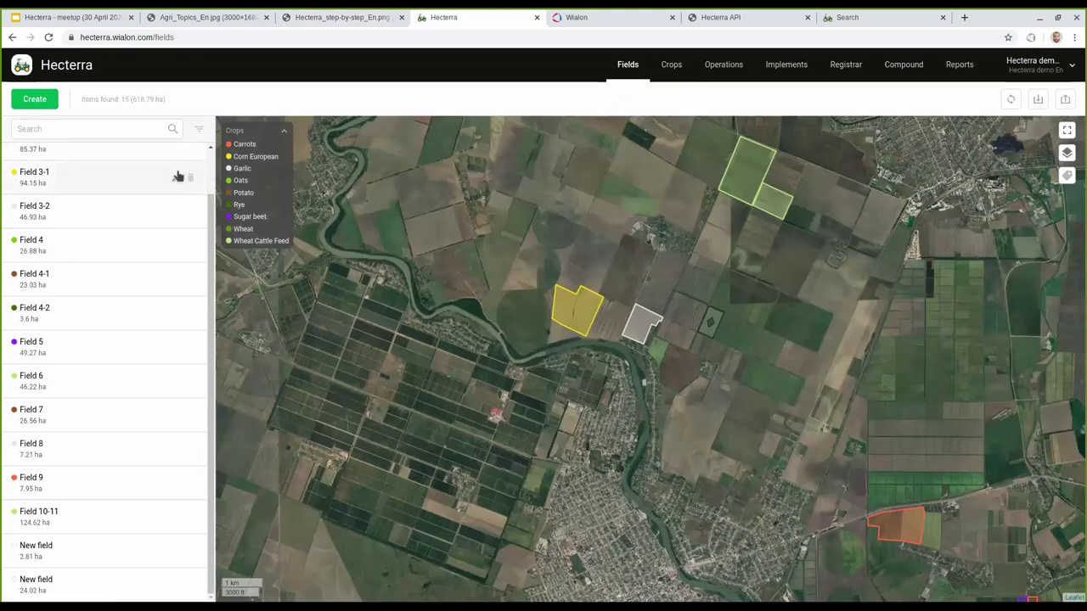
pyautogui.scroll(3, 176, 180)
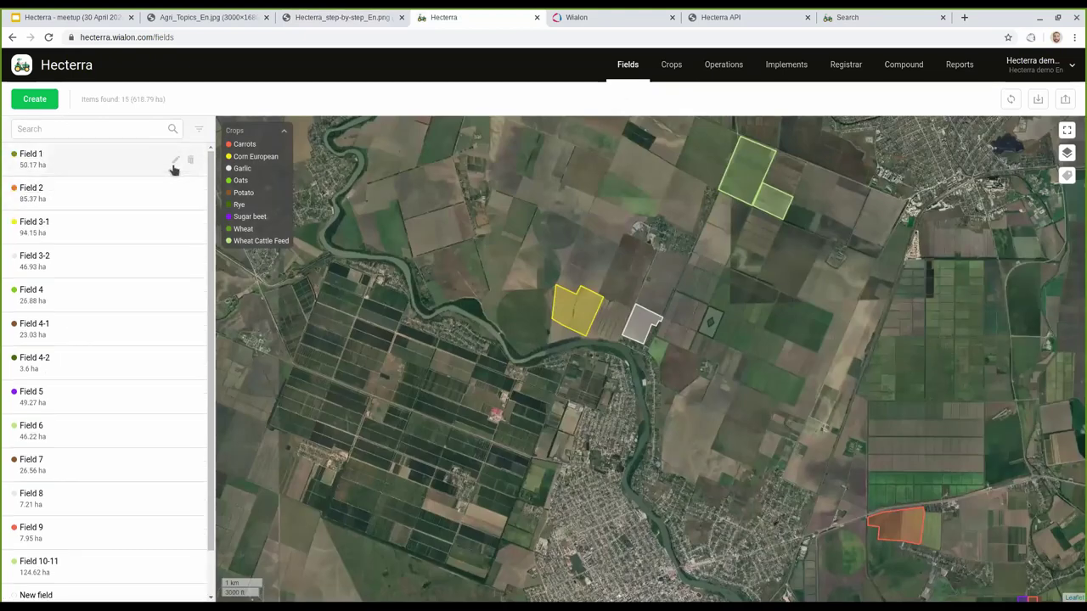
pyautogui.click(175, 164)
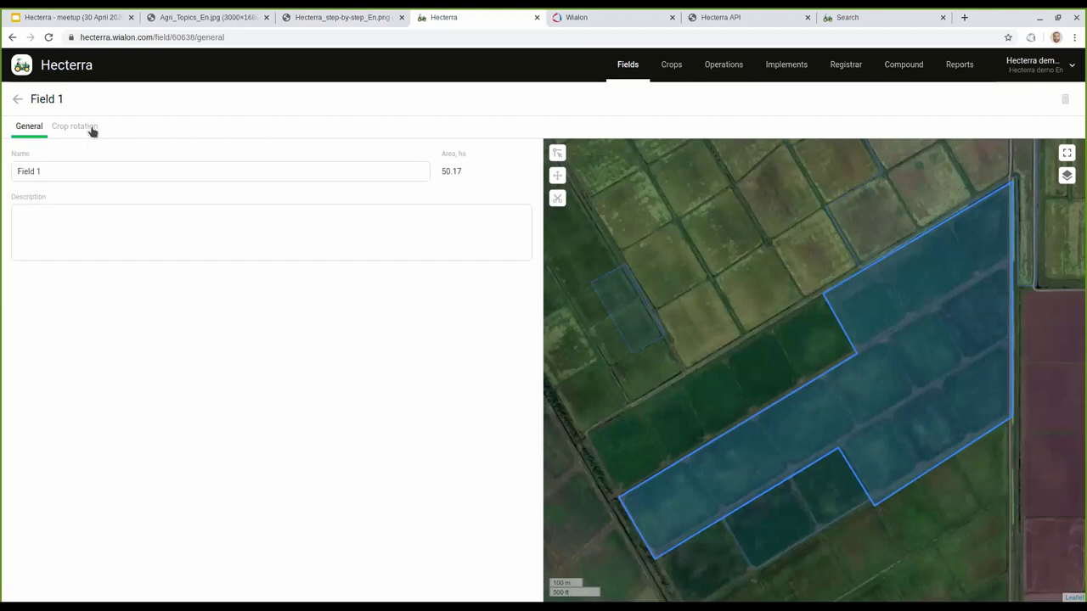
pyautogui.click(79, 127)
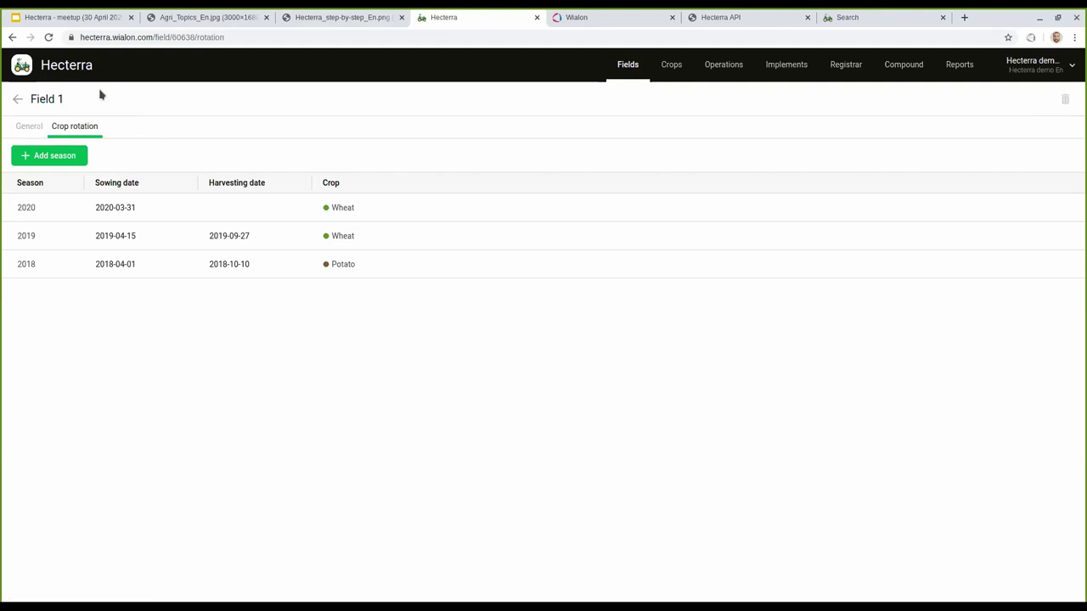
pyautogui.click(17, 101)
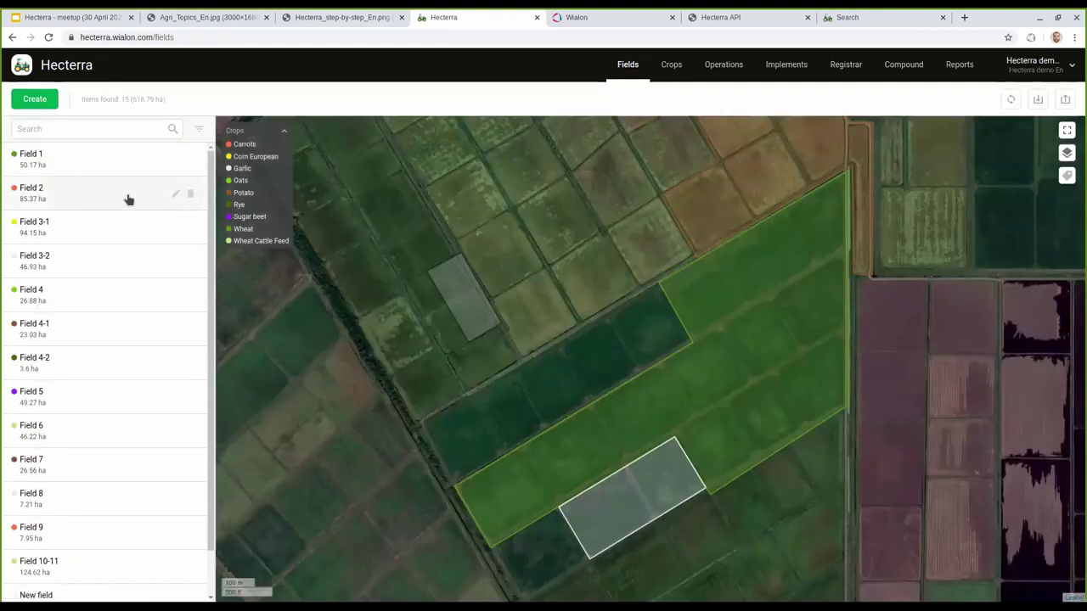
# - Examine the crop choices for the 2.81 ha New field from both the map and the field list, without assigning a crop
pyautogui.scroll(-1, 145, 357)
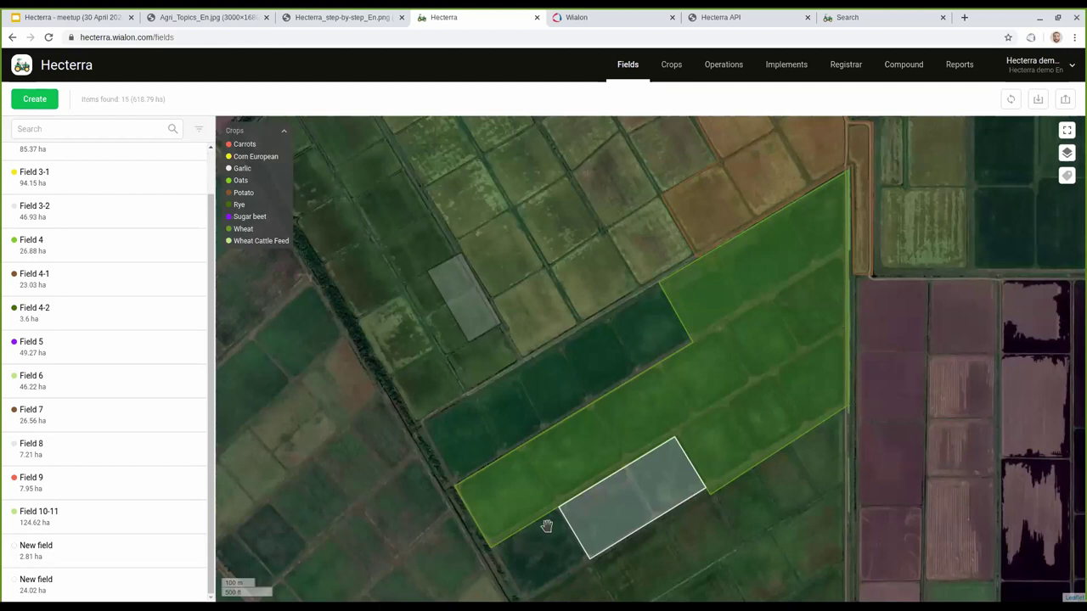
pyautogui.click(68, 551)
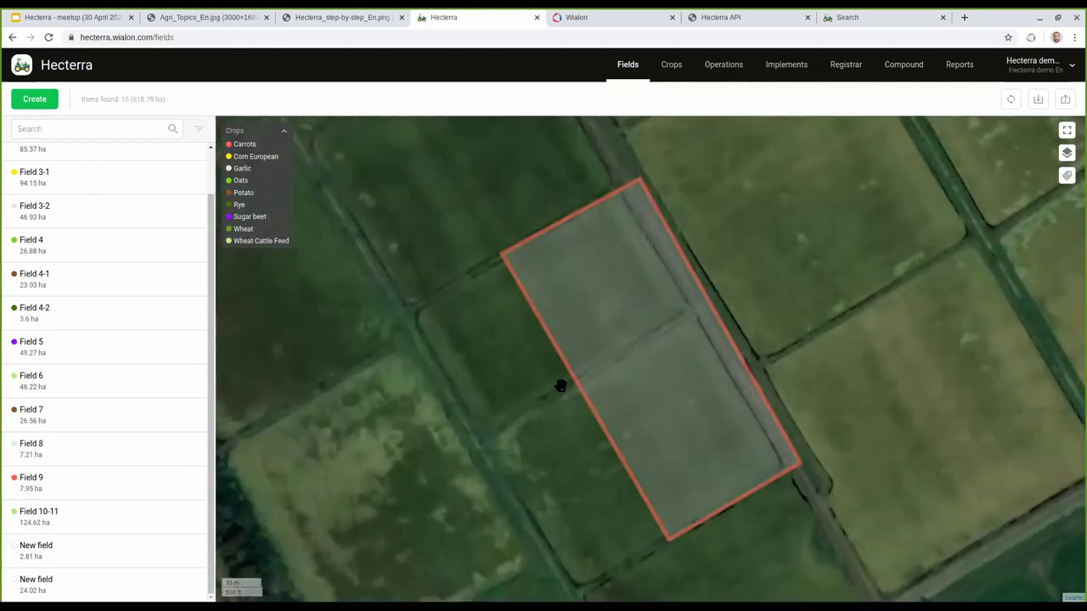
pyautogui.moveTo(512, 396); pyautogui.dragTo(514, 362)
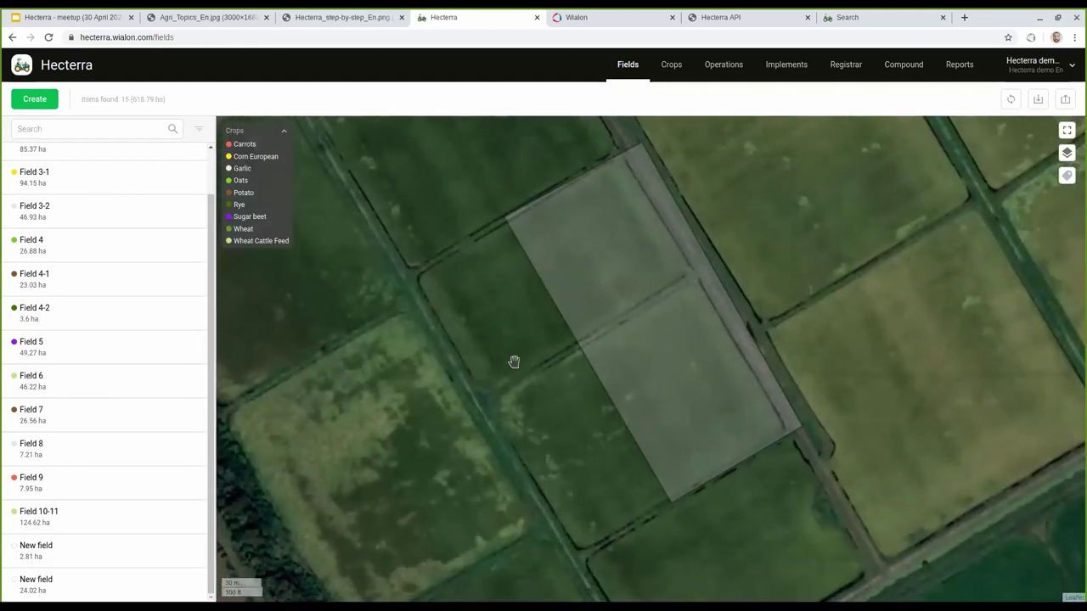
pyautogui.click(648, 342)
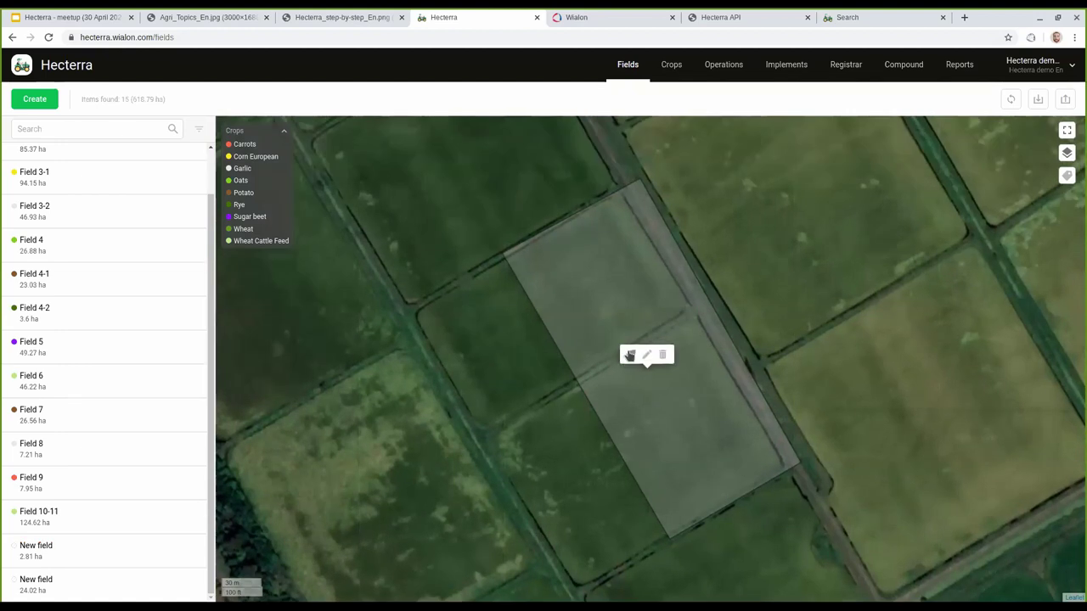
pyautogui.click(630, 358)
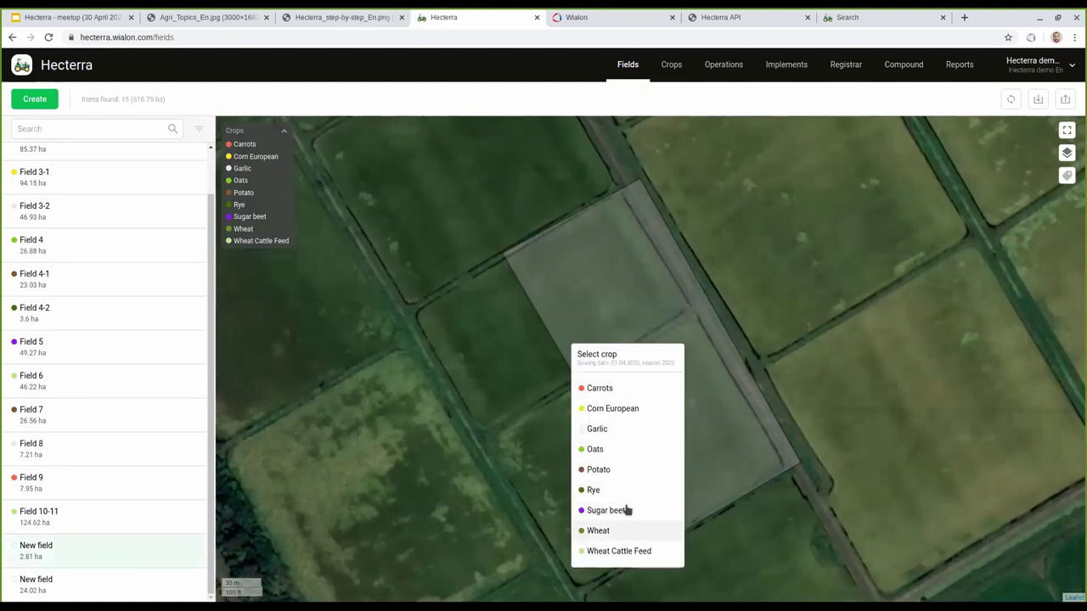
pyautogui.click(444, 430)
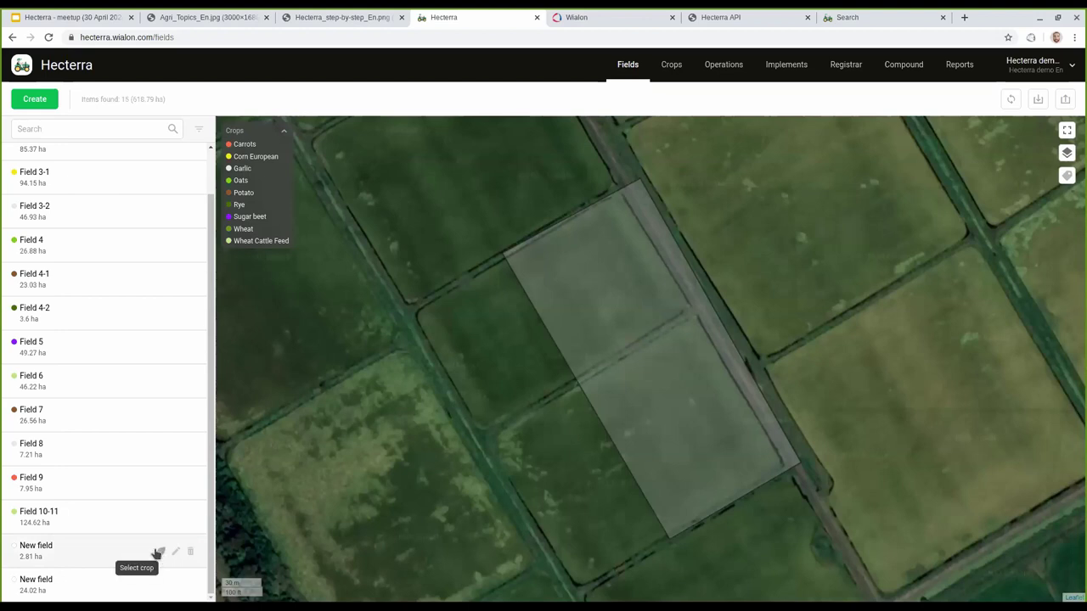
pyautogui.click(158, 553)
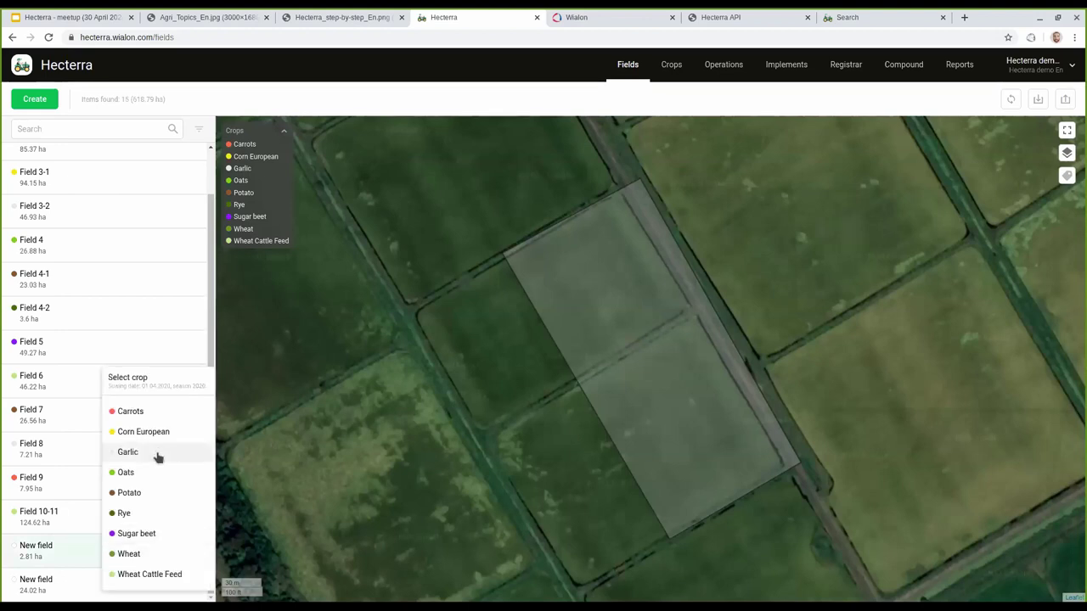
pyautogui.click(393, 401)
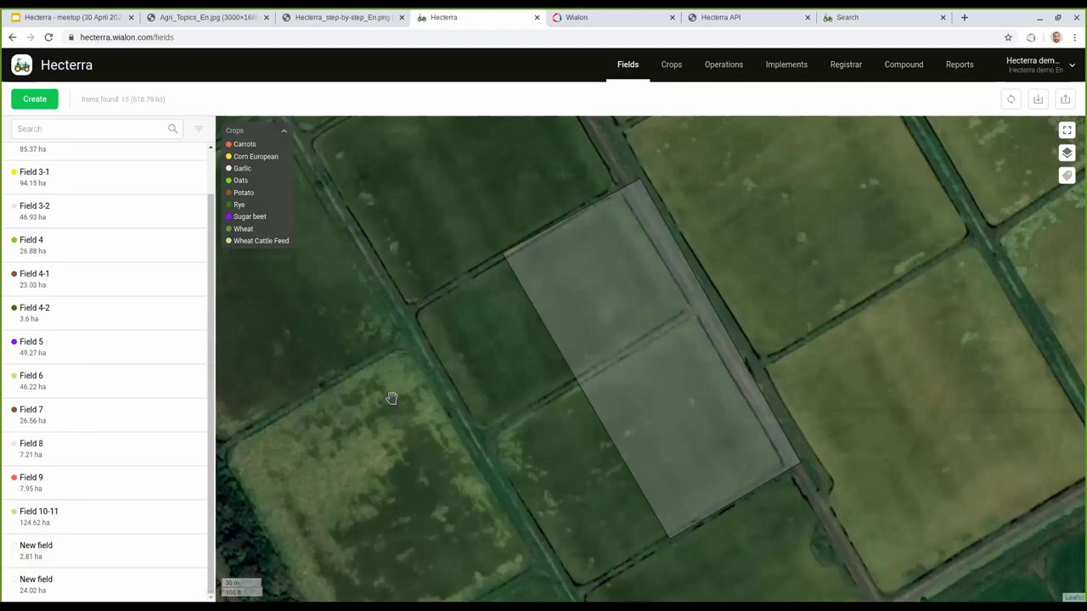
# - Check operations in the setup diagram and examine the minimum and maximum allowed speed settings of Harvesting, without changing them
pyautogui.click(364, 23)
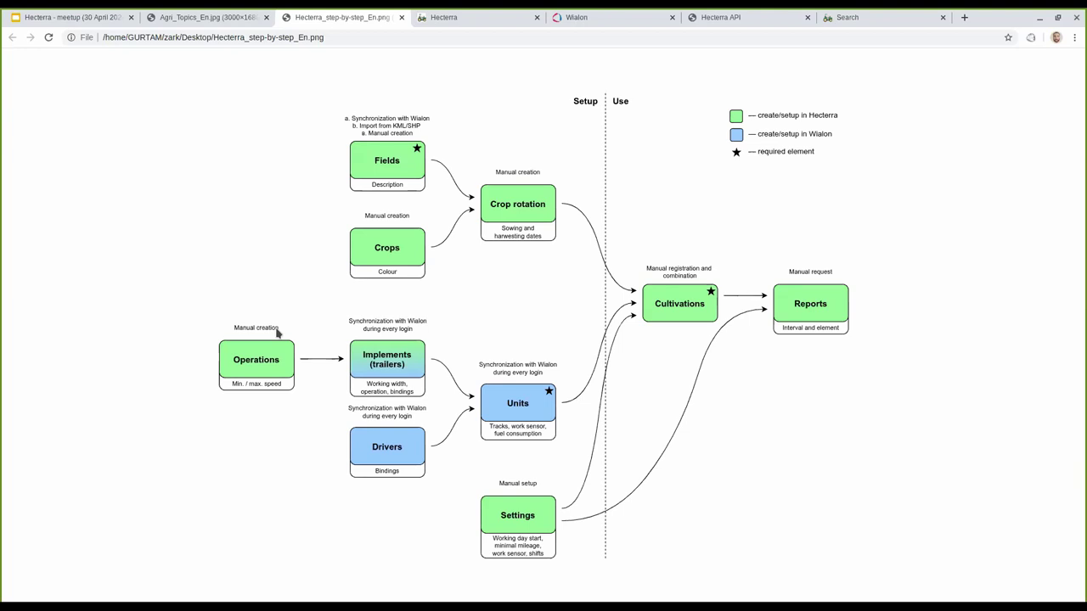
pyautogui.click(447, 18)
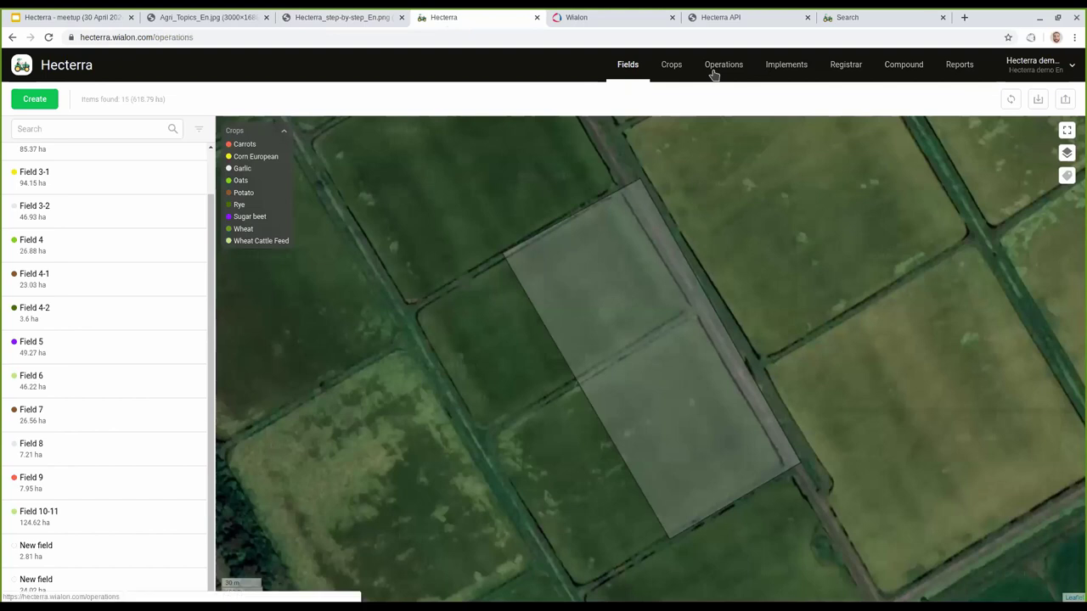
pyautogui.click(719, 68)
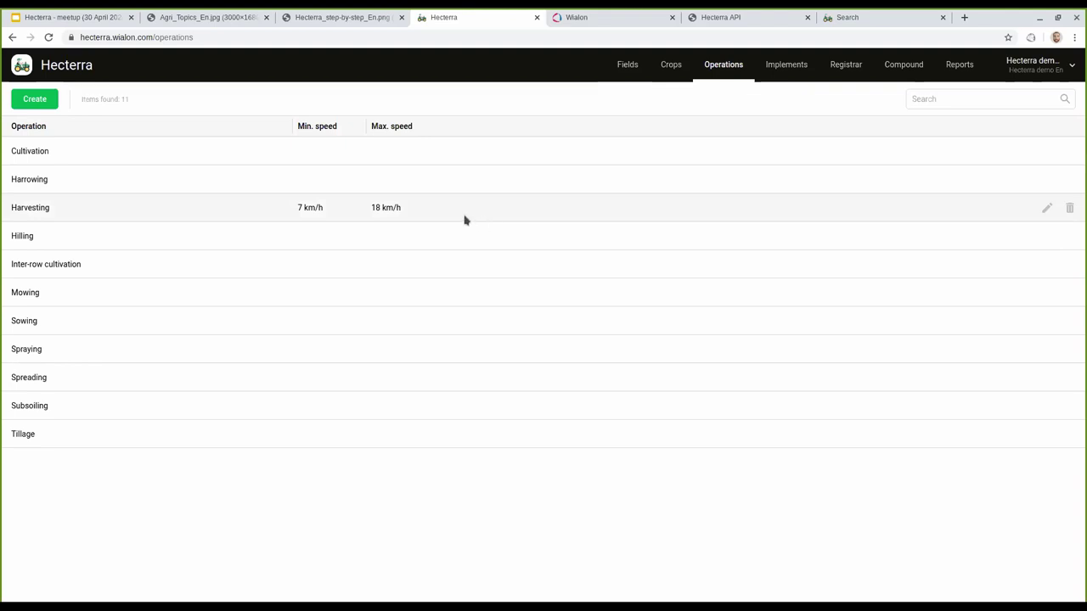
pyautogui.click(1046, 210)
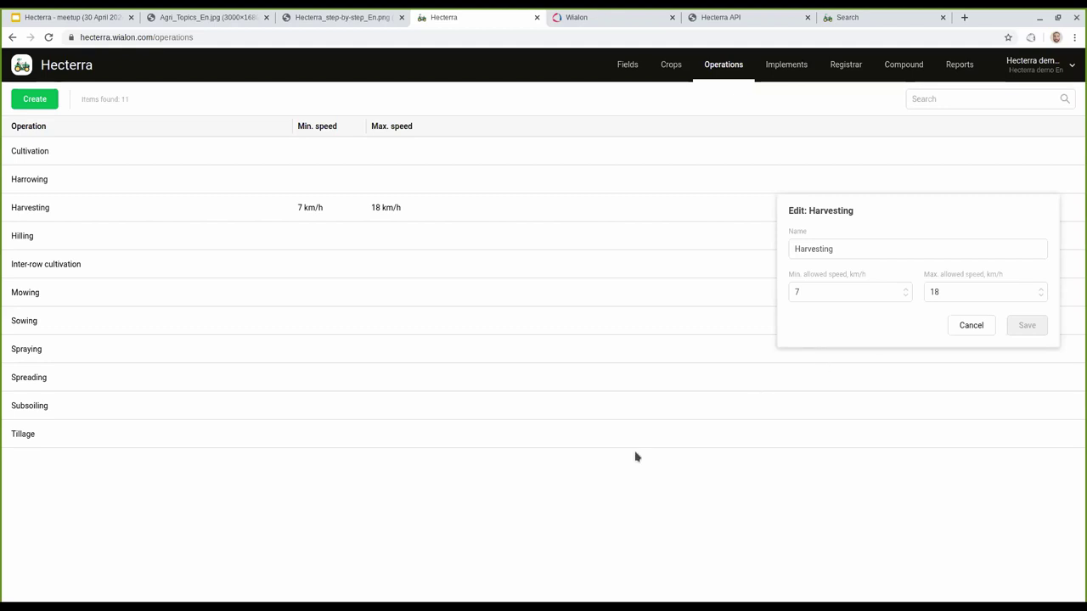
pyautogui.click(463, 509)
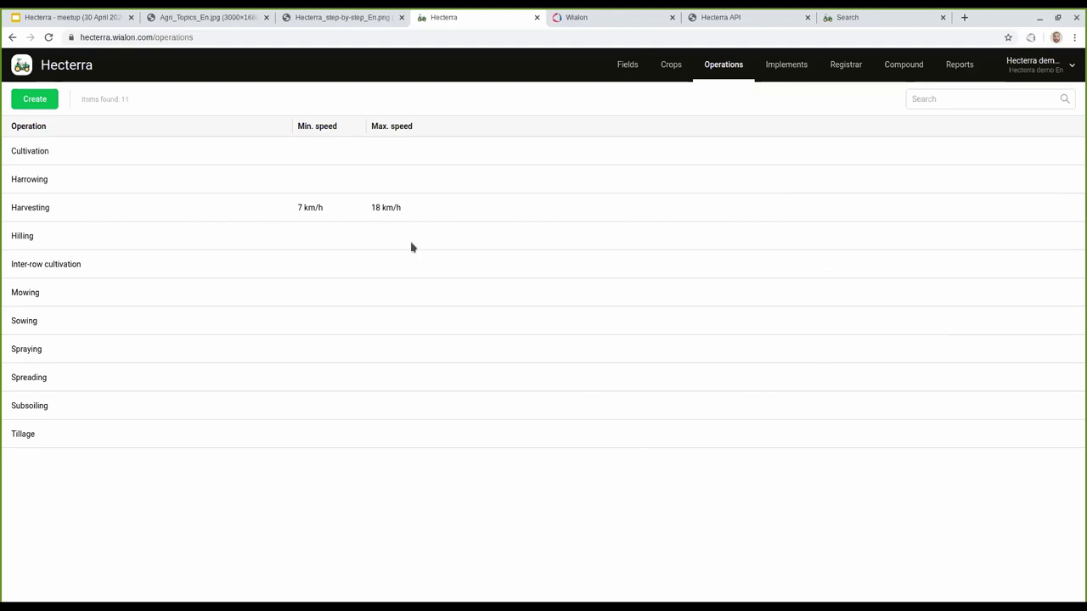
# - Consult the implements section of the setup diagram and switch to Wialon to view the list of trailers
pyautogui.click(362, 19)
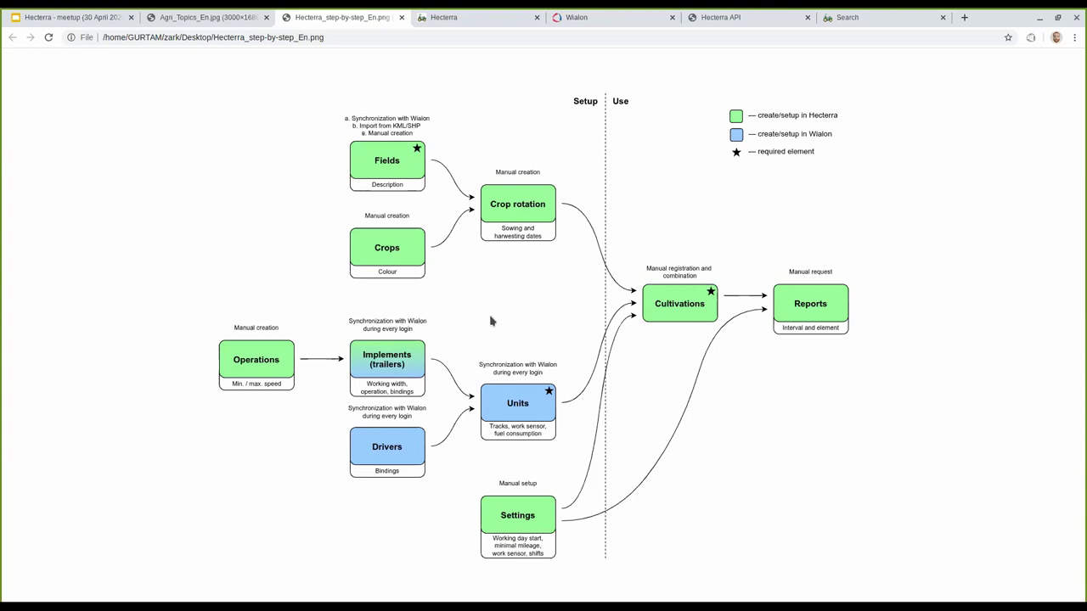
pyautogui.hotkey('ctrl', 'Tab')
pyautogui.hotkey('ctrl', 'Tab')
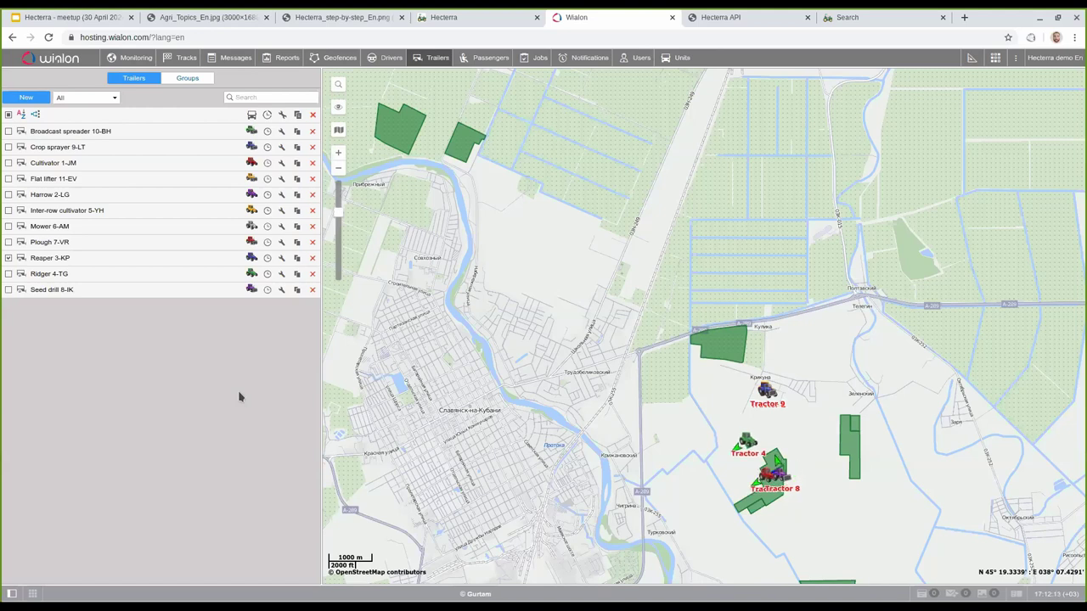
# - Return to Hecterra, review the implements and open the working width and operation settings of Broadcast spreader 10-BH
pyautogui.hotkey('ctrl', 'shift', 'Tab')
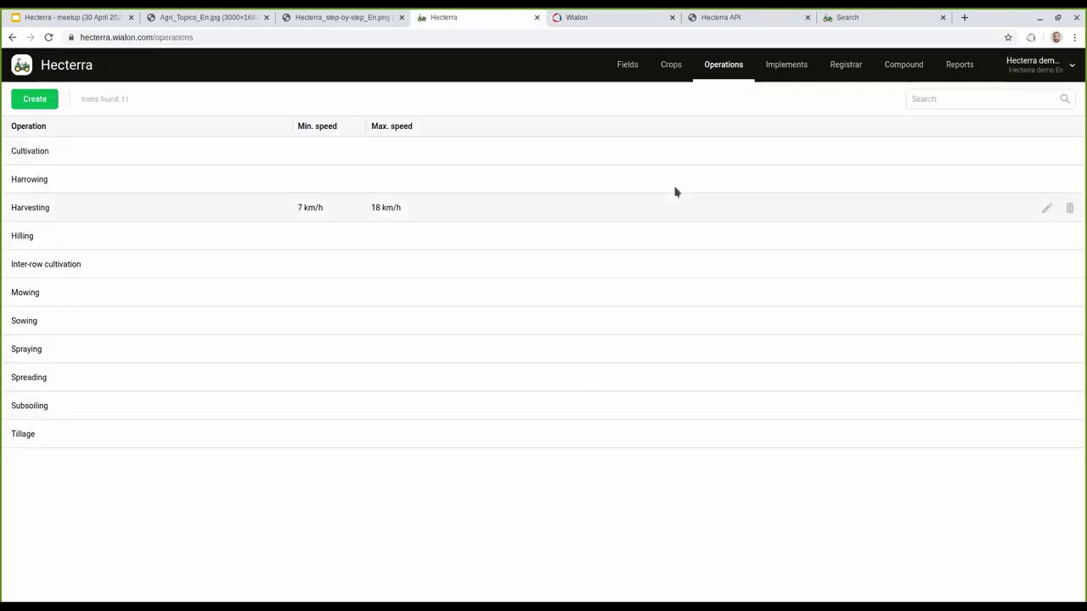
pyautogui.click(792, 72)
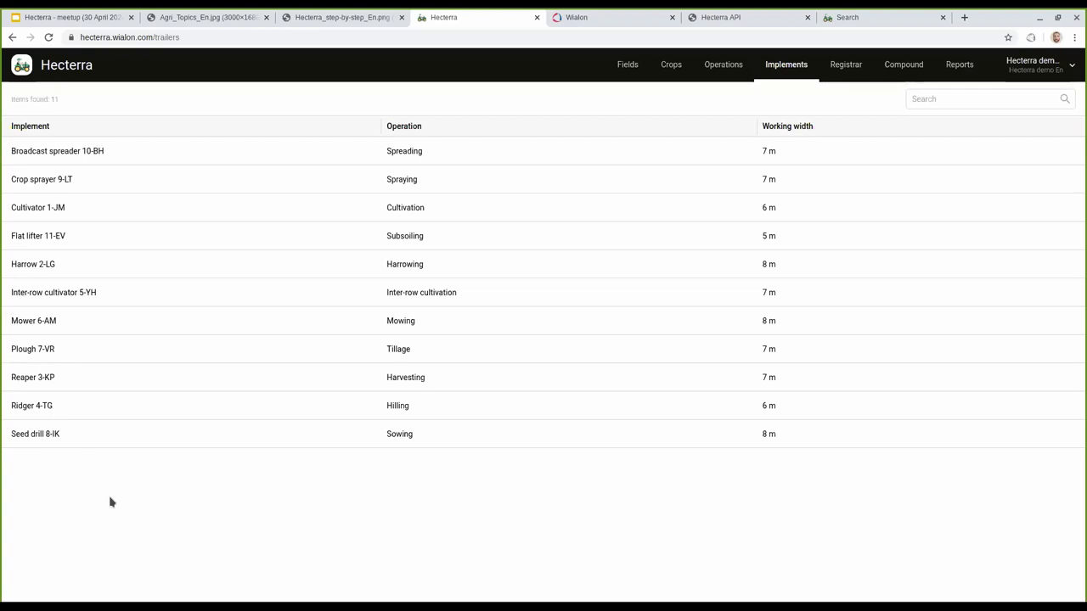
pyautogui.click(1071, 154)
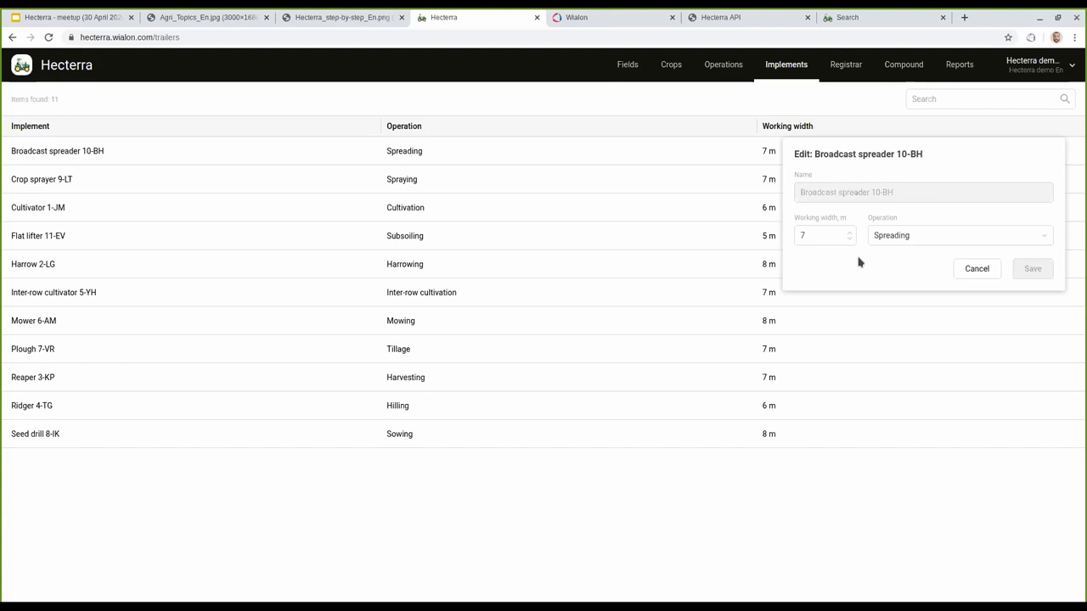
# - Switch to Wialon and examine the Operation and Width custom fields in the properties of trailer Reaper 3-KP, without changing them
pyautogui.click(617, 25)
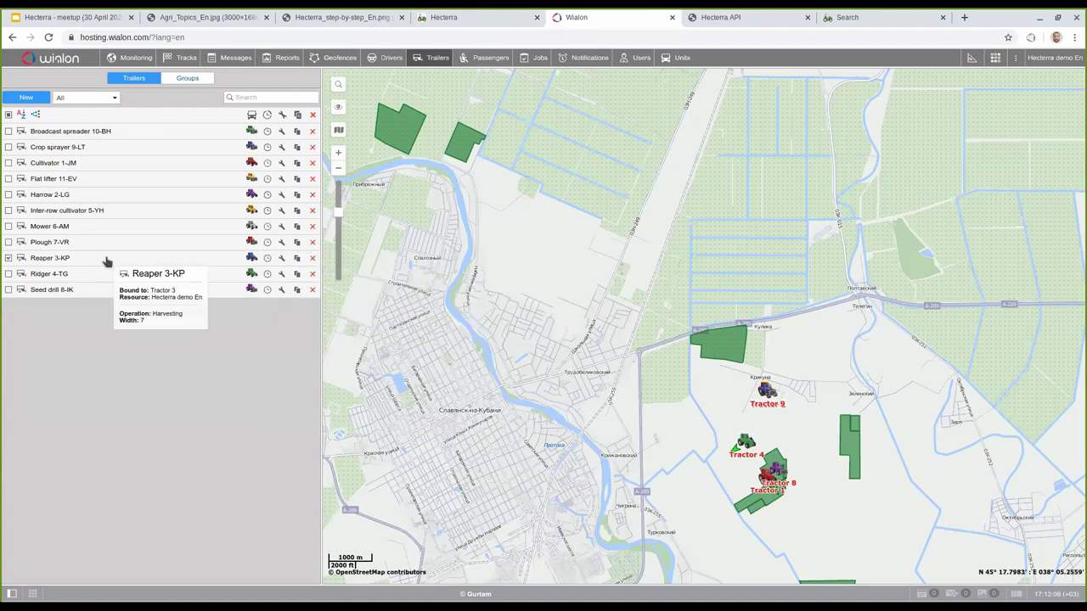
pyautogui.click(281, 259)
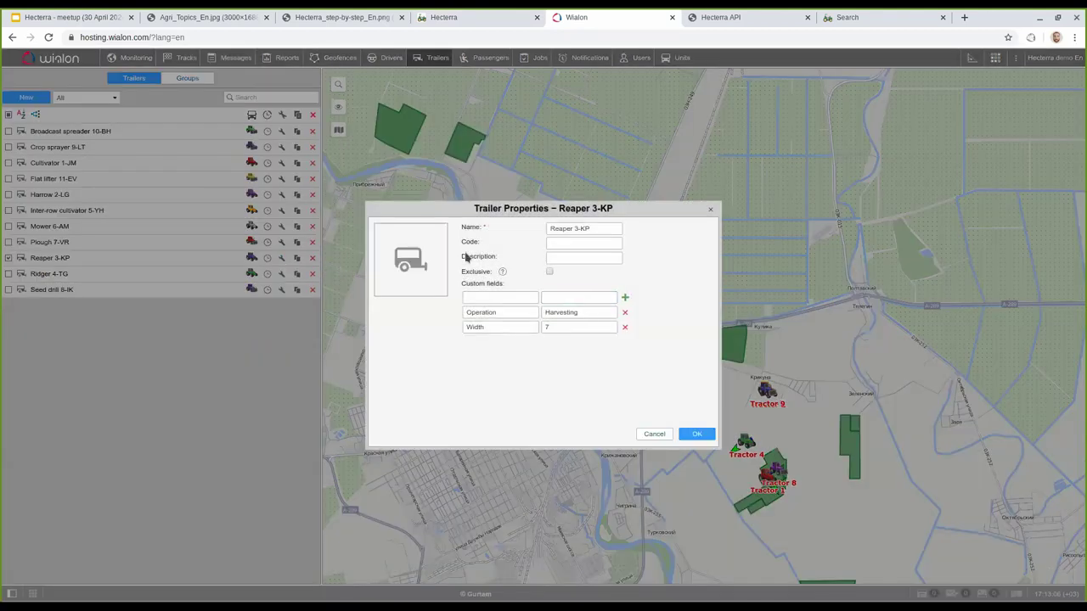
pyautogui.click(593, 312)
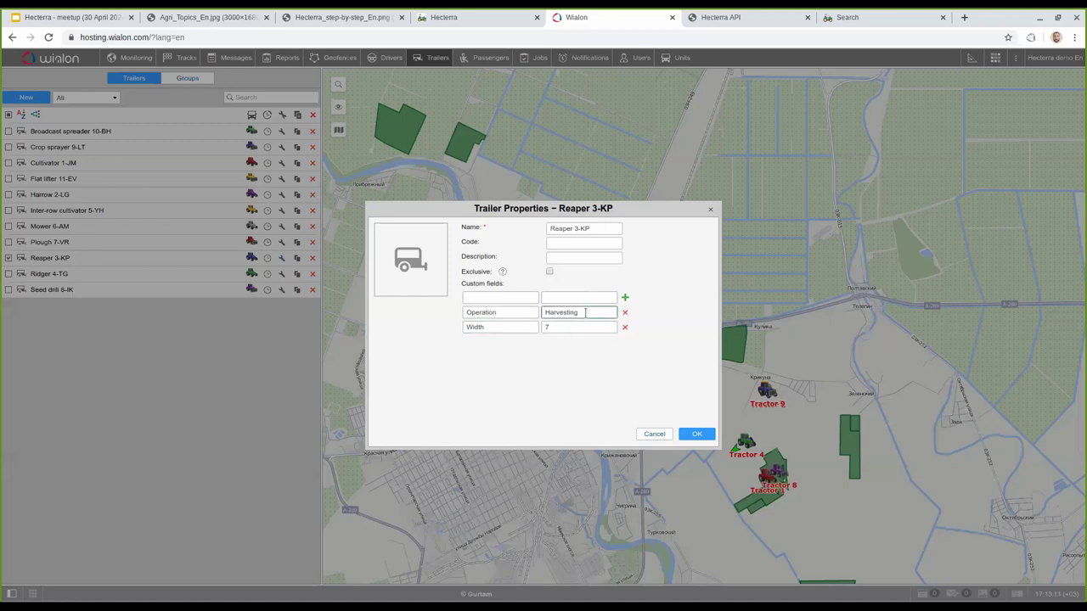
pyautogui.click(654, 289)
pyautogui.click(578, 299)
pyautogui.doubleClick(580, 313)
pyautogui.click(572, 346)
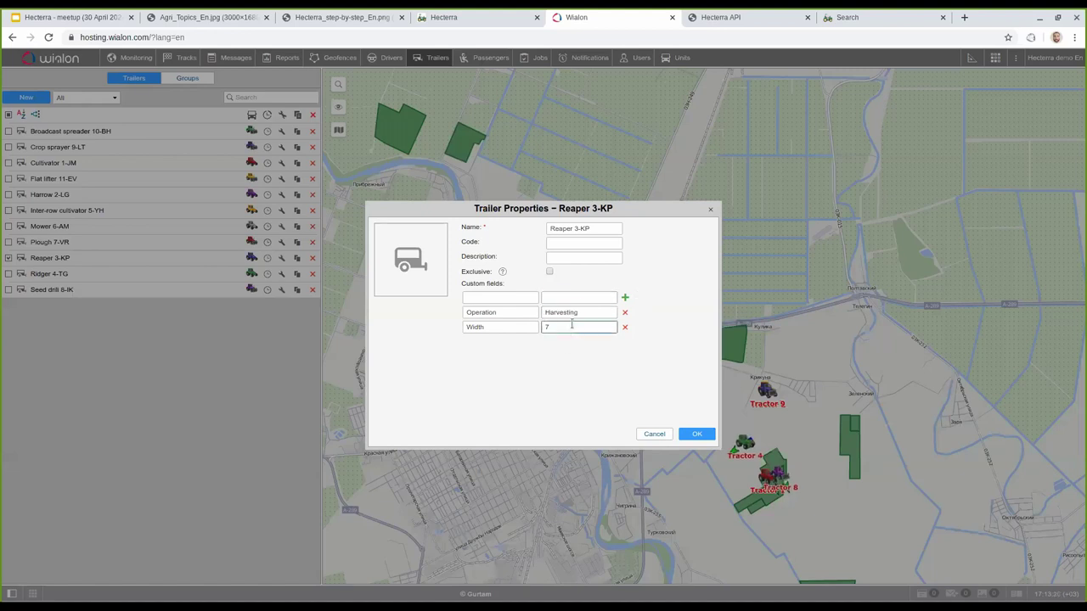
pyautogui.doubleClick(547, 328)
pyautogui.click(552, 356)
pyautogui.press('Escape')
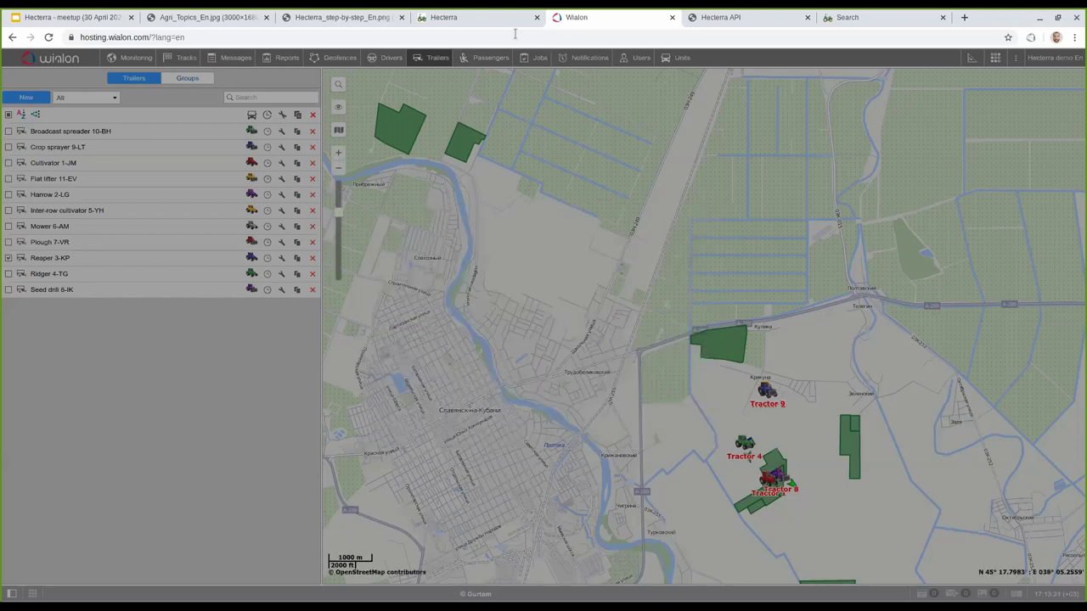
# - Return to Hecterra, leave the Broadcast spreader 10-BH settings unchanged and consult the step-by-step setup diagram
pyautogui.click(501, 18)
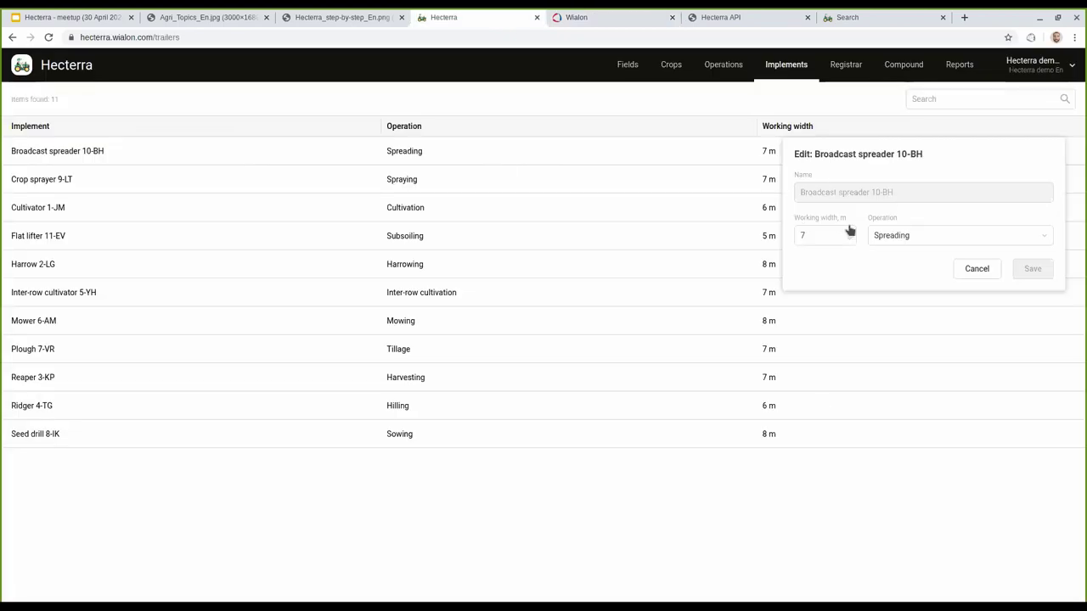
pyautogui.click(985, 275)
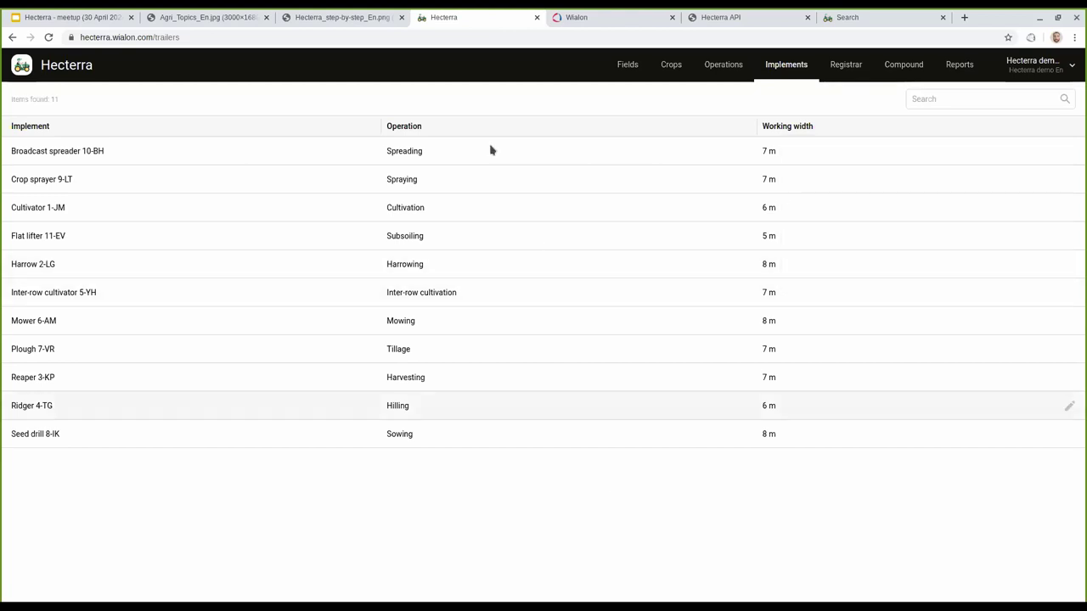
pyautogui.click(391, 18)
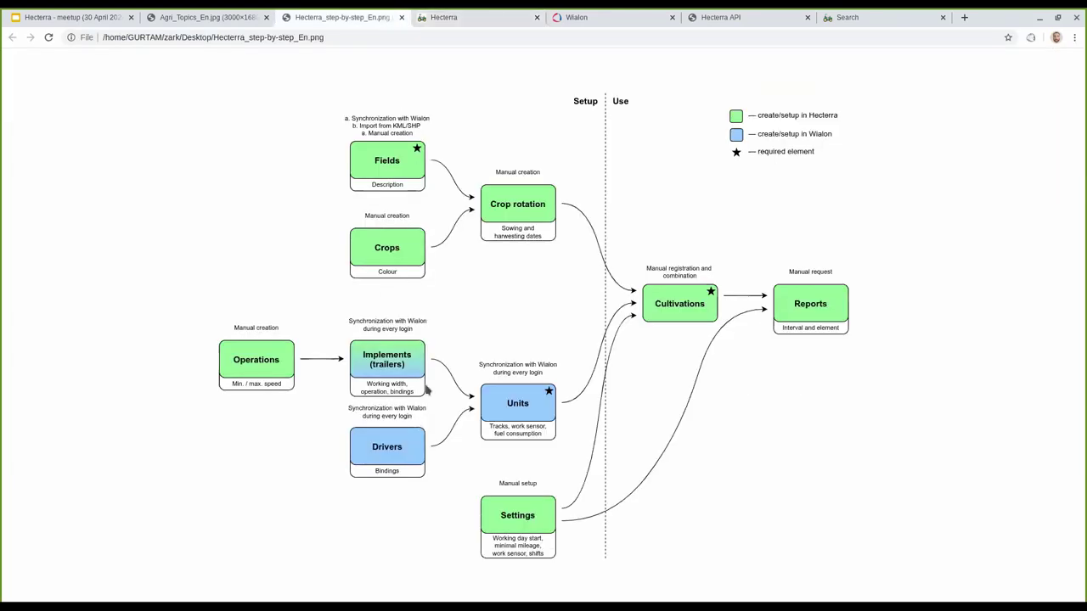
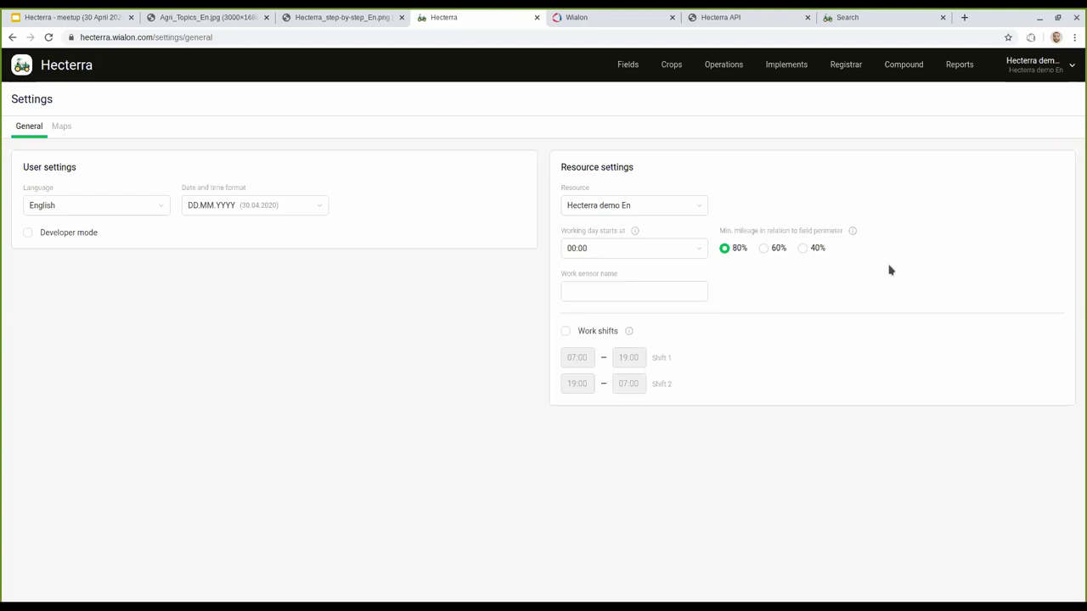
# - Examine the work sensor name in the resource settings and enable work shifts to view the two shift intervals, without saving
pyautogui.click(605, 294)
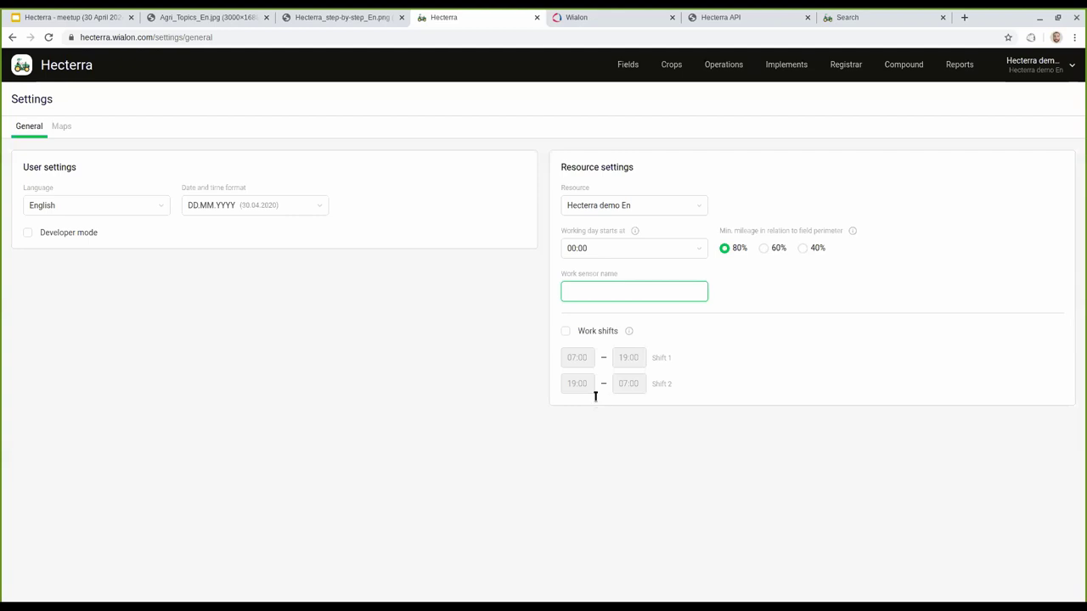
pyautogui.click(604, 331)
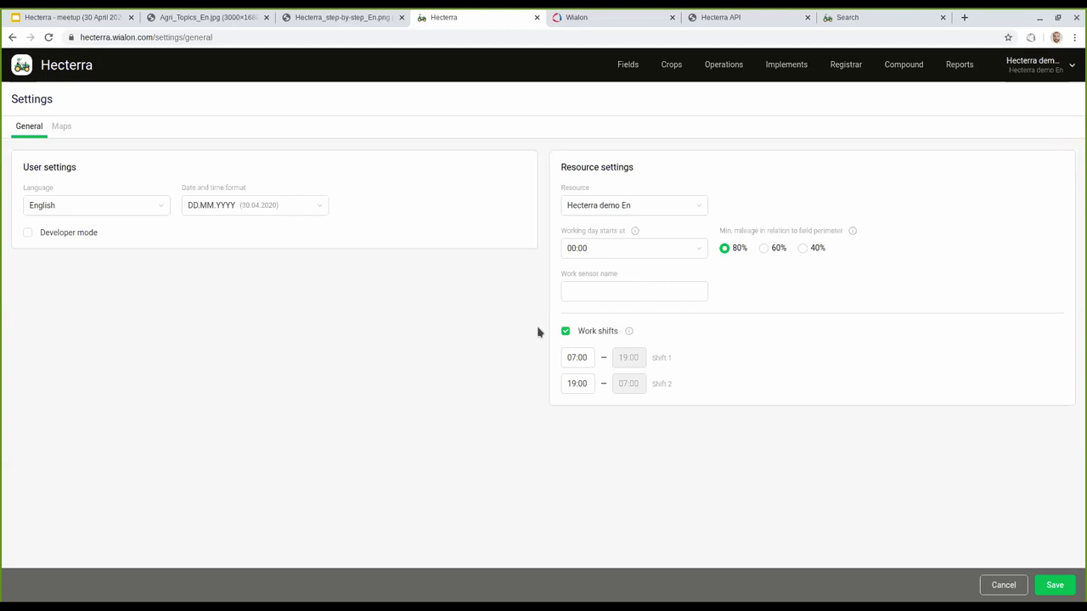
pyautogui.tripleClick(674, 362)
pyautogui.click(666, 386)
# - Consult cultivations and reports in the setup diagram, and view the Registrar's potential cultivations for 21.04.2020 in Hecterra
pyautogui.click(299, 18)
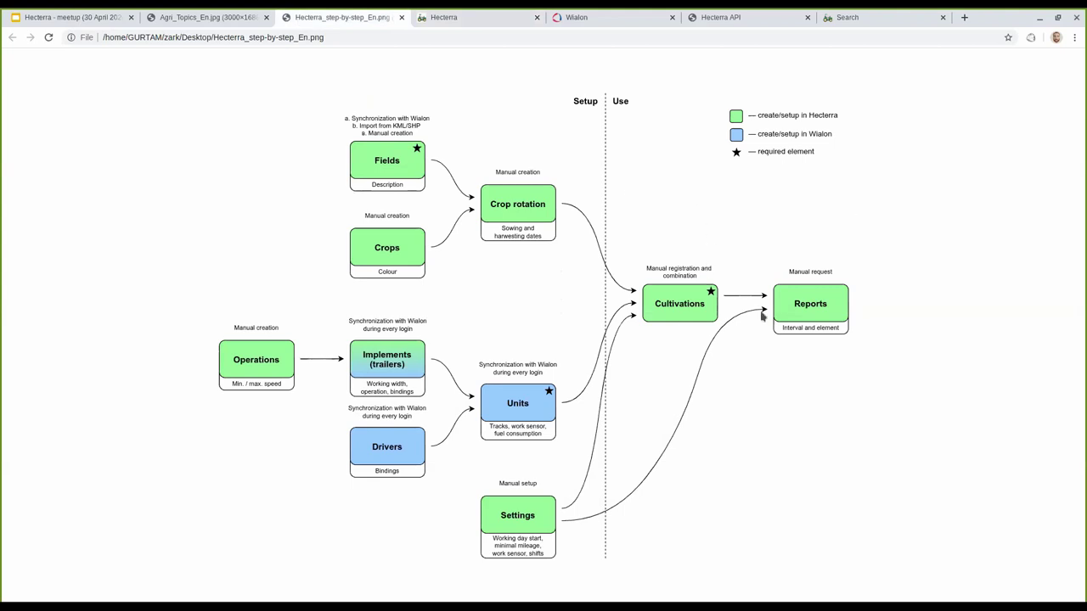
pyautogui.click(471, 13)
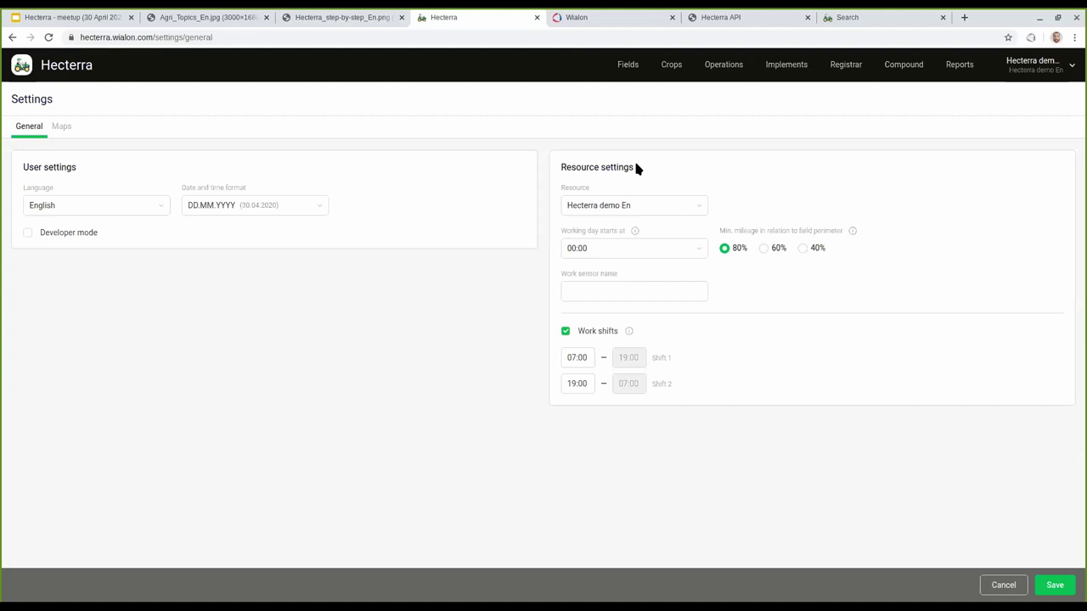
pyautogui.click(846, 73)
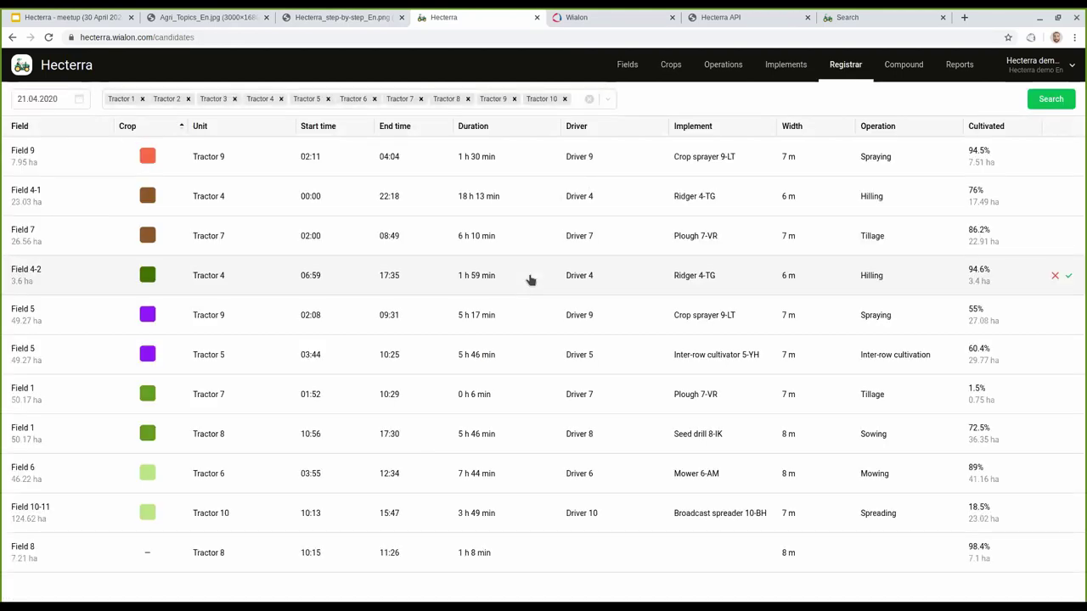
pyautogui.click(61, 101)
pyautogui.click(95, 103)
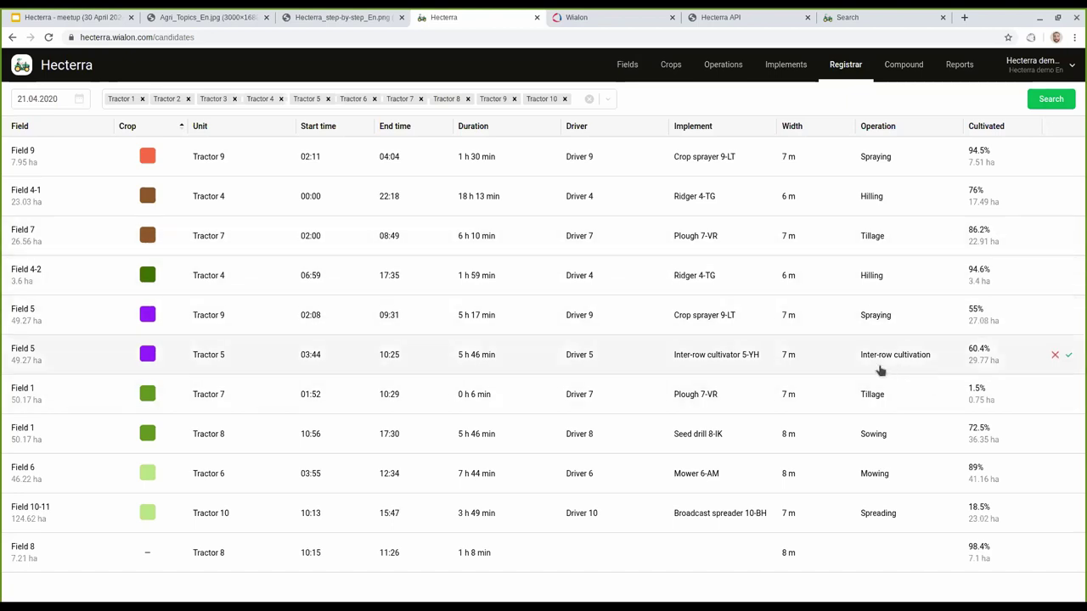
# - Open the potential inter-row cultivation of Field 5 by Tractor 5 and inspect its area figures and its overlaps on the map
pyautogui.click(237, 357)
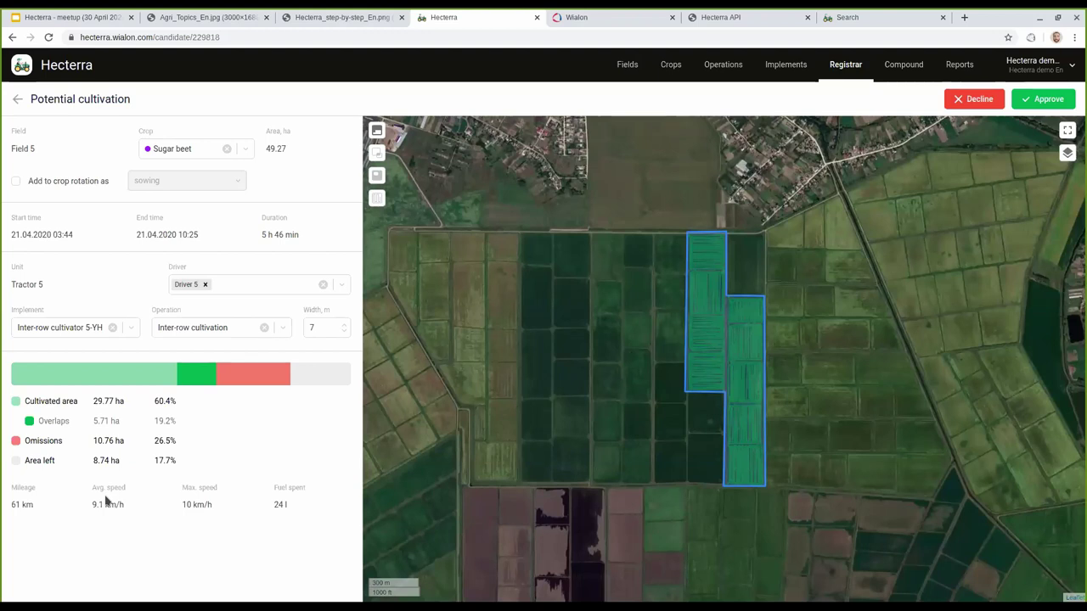
pyautogui.moveTo(25, 461); pyautogui.dragTo(59, 464)
pyautogui.click(62, 467)
pyautogui.click(377, 153)
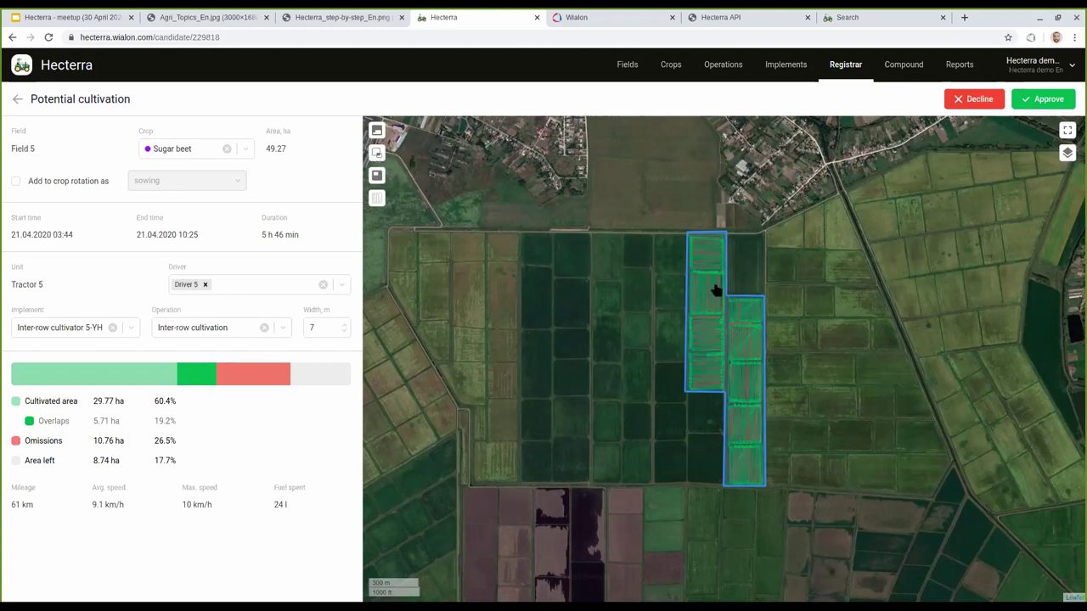
pyautogui.scroll(5, 735, 339)
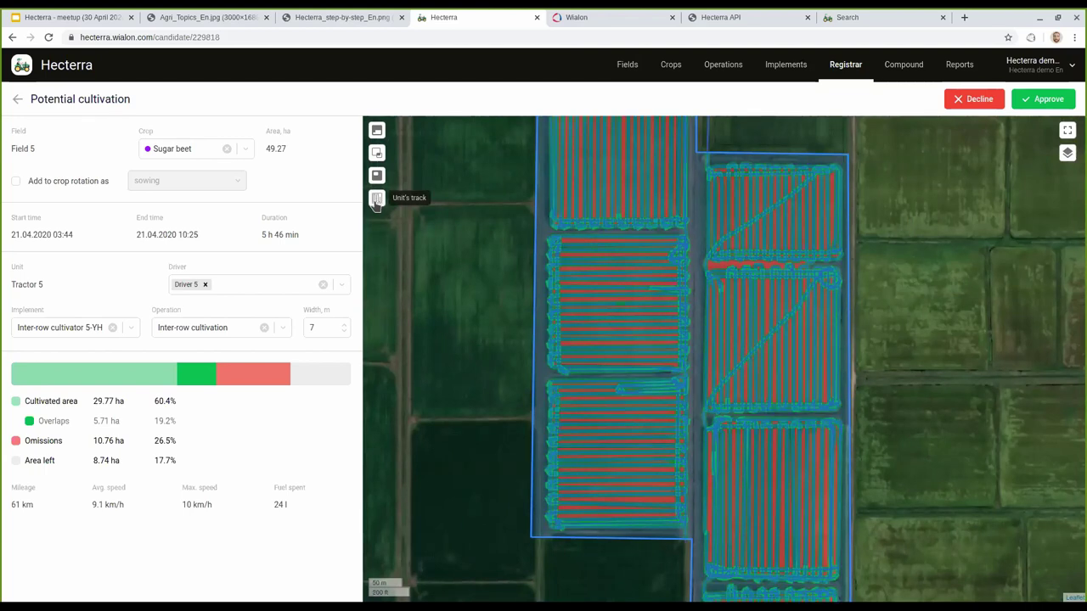
# - Compare the unit's track, cultivated area, overlaps and omissions layers on the Field 5 map and return to the cultivation list
pyautogui.click(376, 201)
pyautogui.click(376, 132)
pyautogui.click(376, 201)
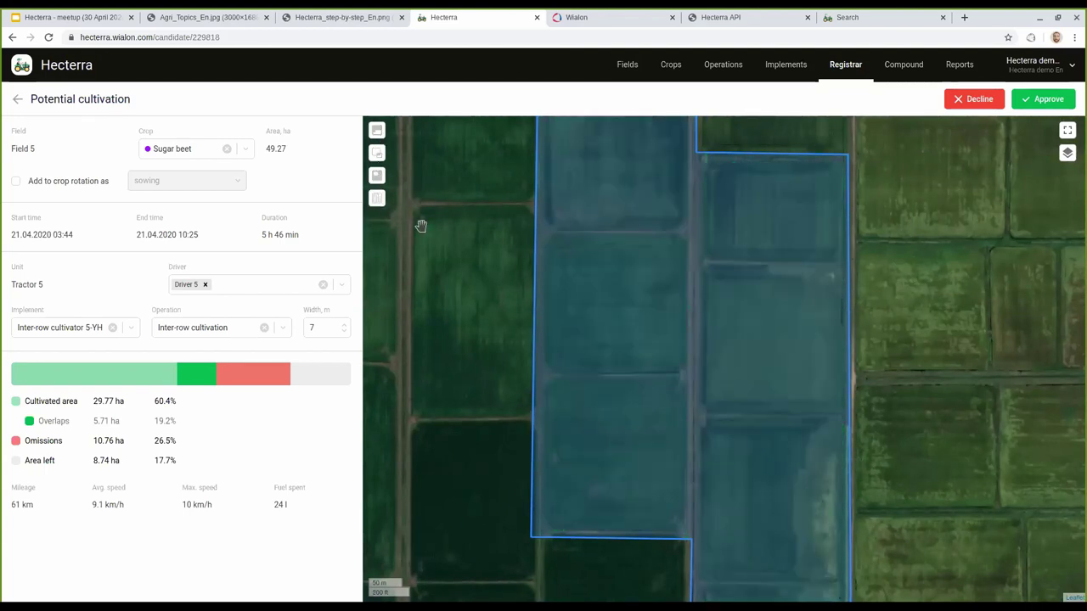
pyautogui.click(376, 200)
pyautogui.click(376, 131)
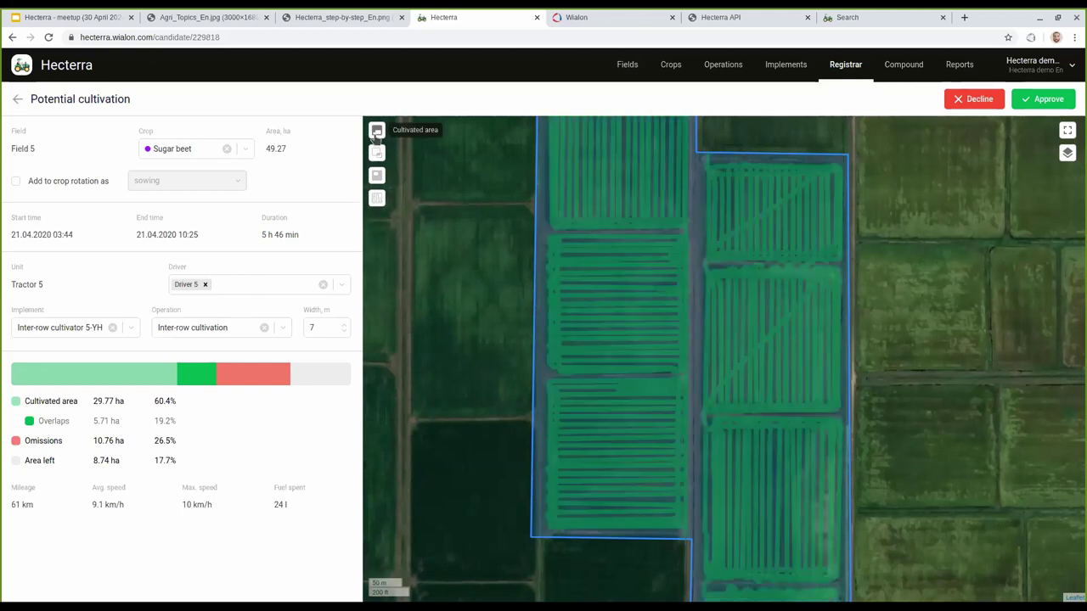
pyautogui.click(377, 176)
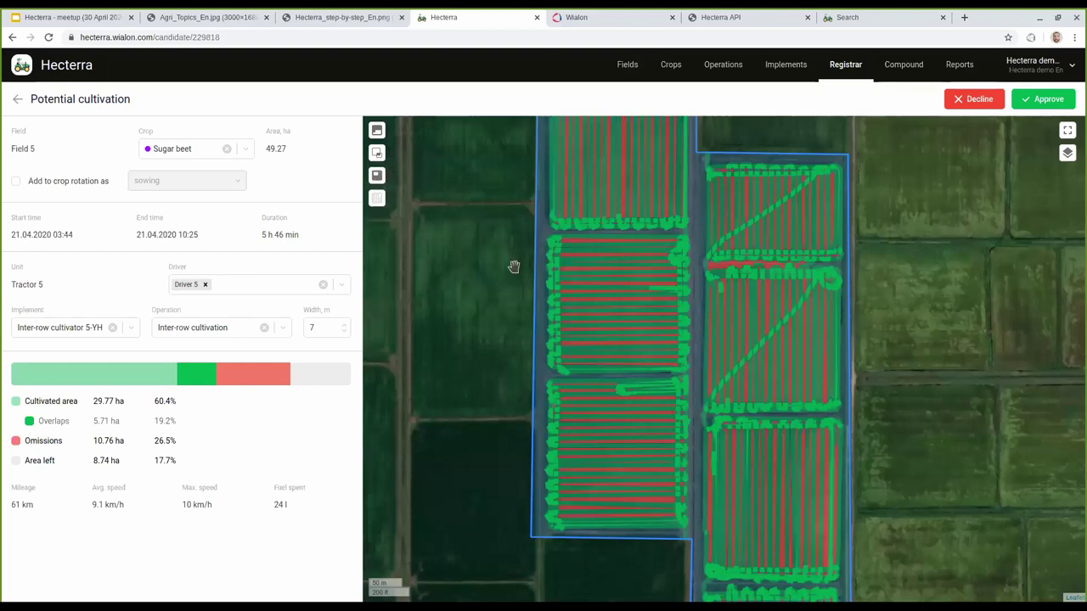
pyautogui.scroll(-1, 514, 265)
pyautogui.scroll(-1, 485, 292)
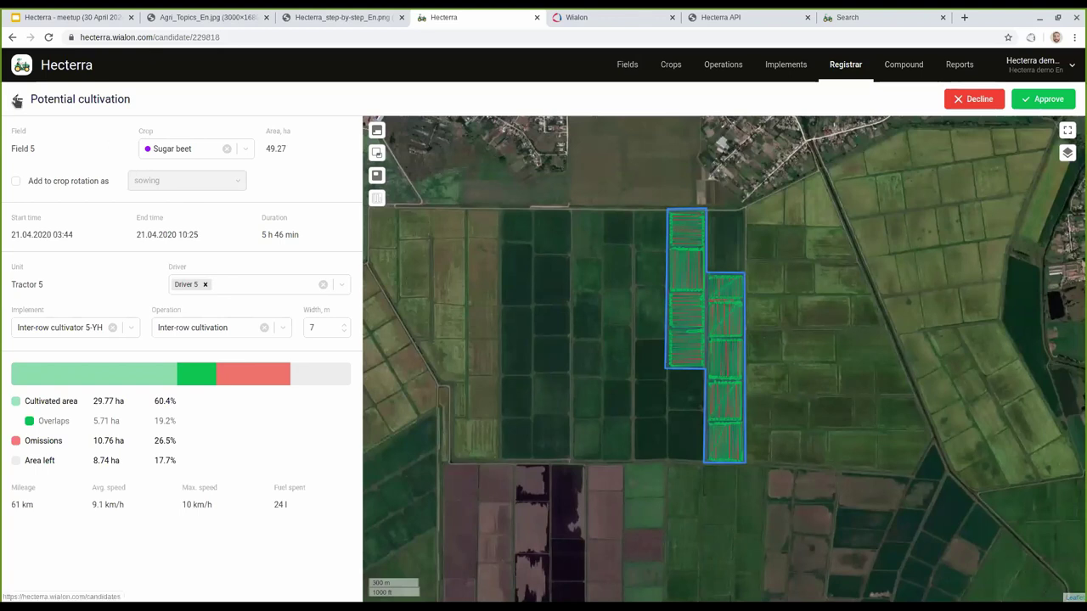
pyautogui.click(17, 100)
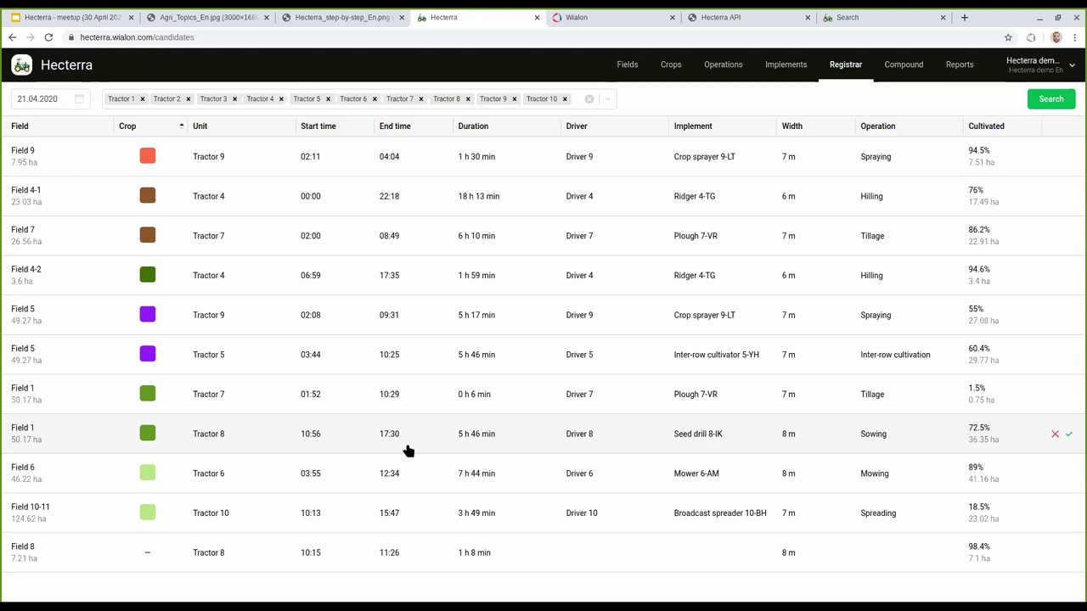
# - Open the Field 3-2 harvesting cultivation of 21.04.2020 from the reports and examine its track coloured by speed violations
pyautogui.click(722, 66)
pyautogui.click(852, 71)
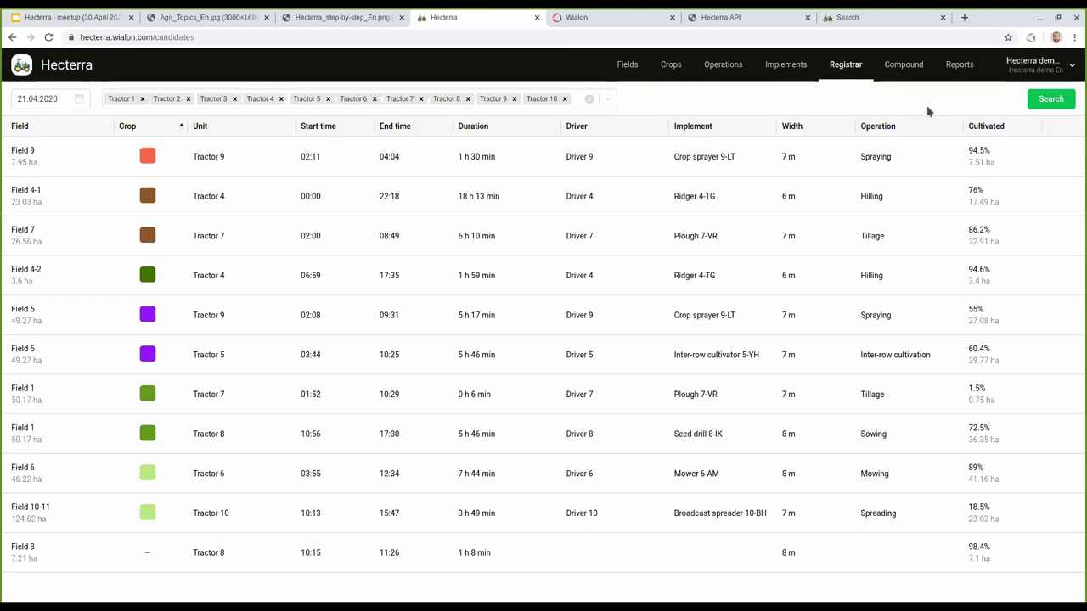
pyautogui.click(957, 65)
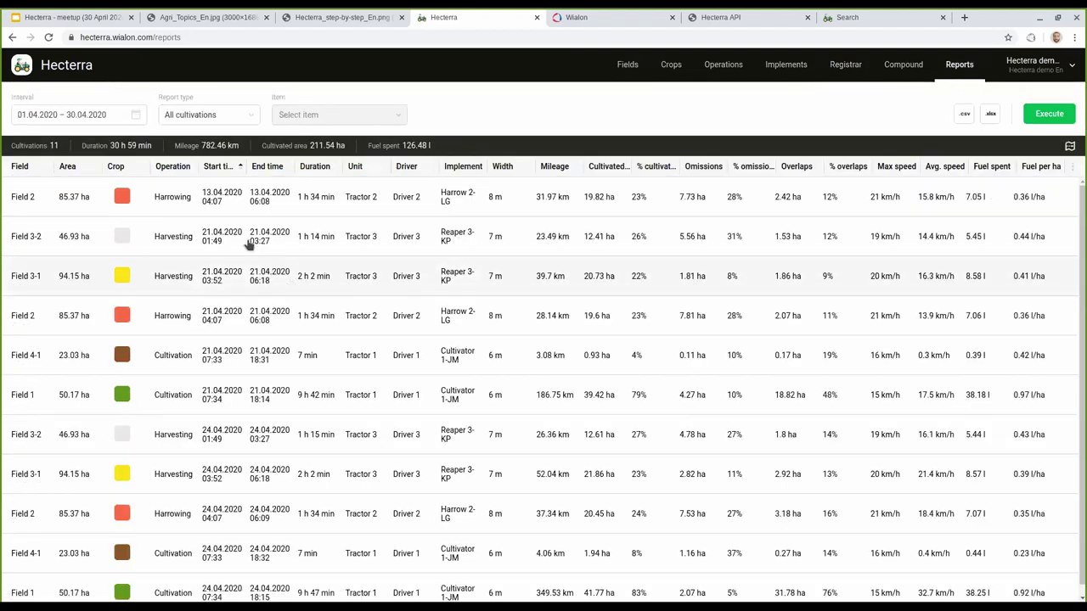
pyautogui.click(244, 240)
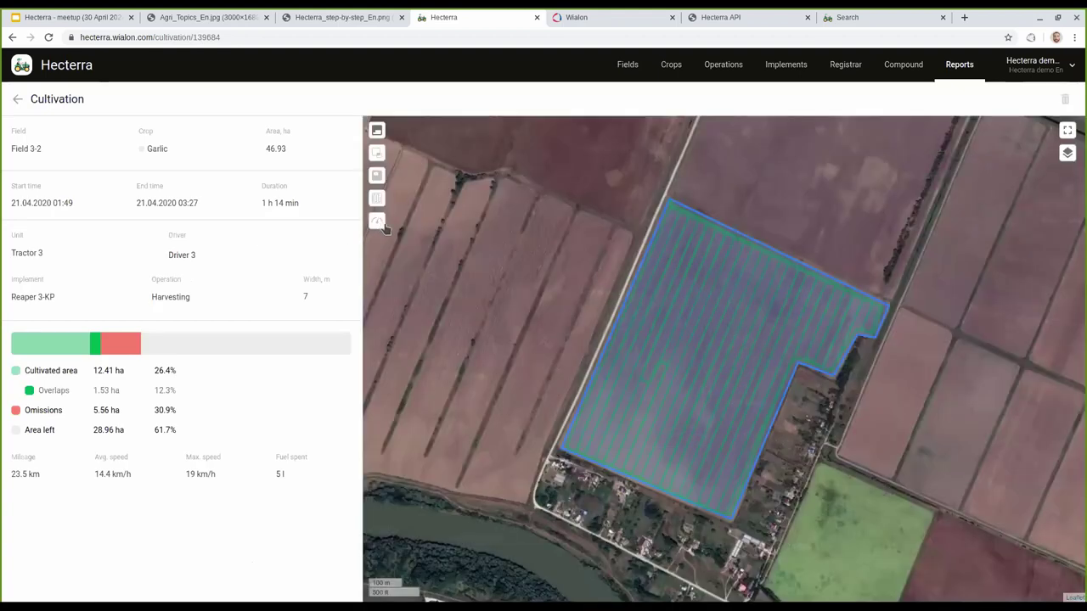
pyautogui.click(377, 222)
pyautogui.scroll(3, 702, 325)
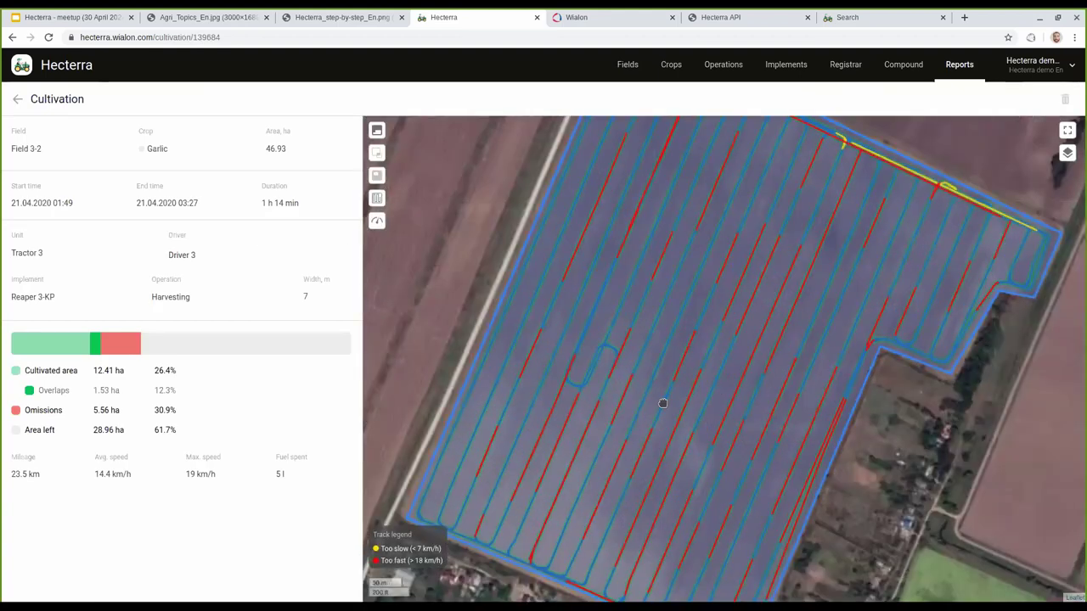
pyautogui.scroll(2, 605, 182)
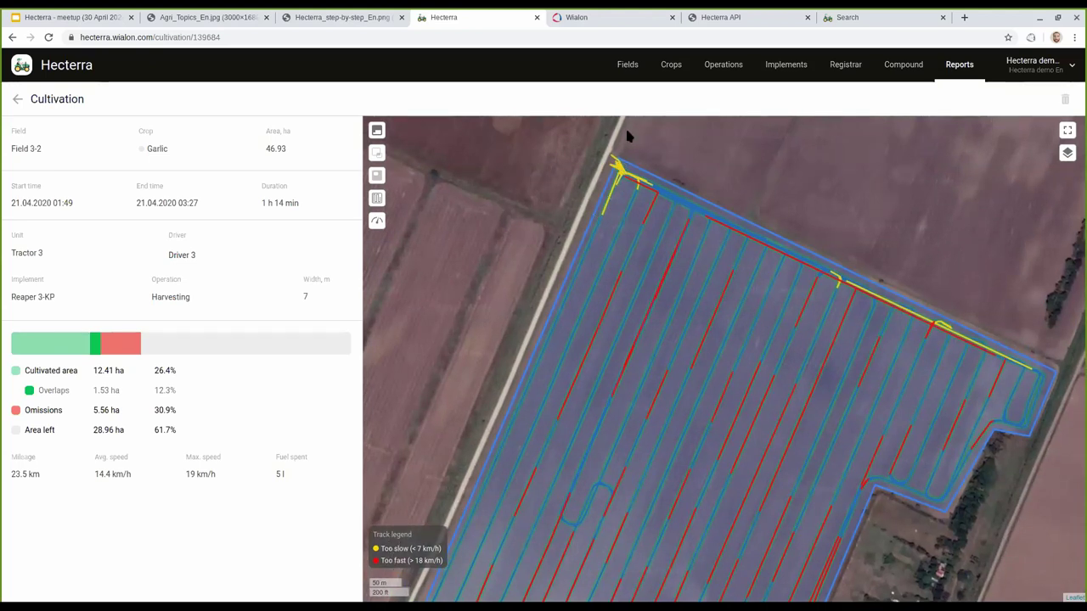
pyautogui.click(14, 99)
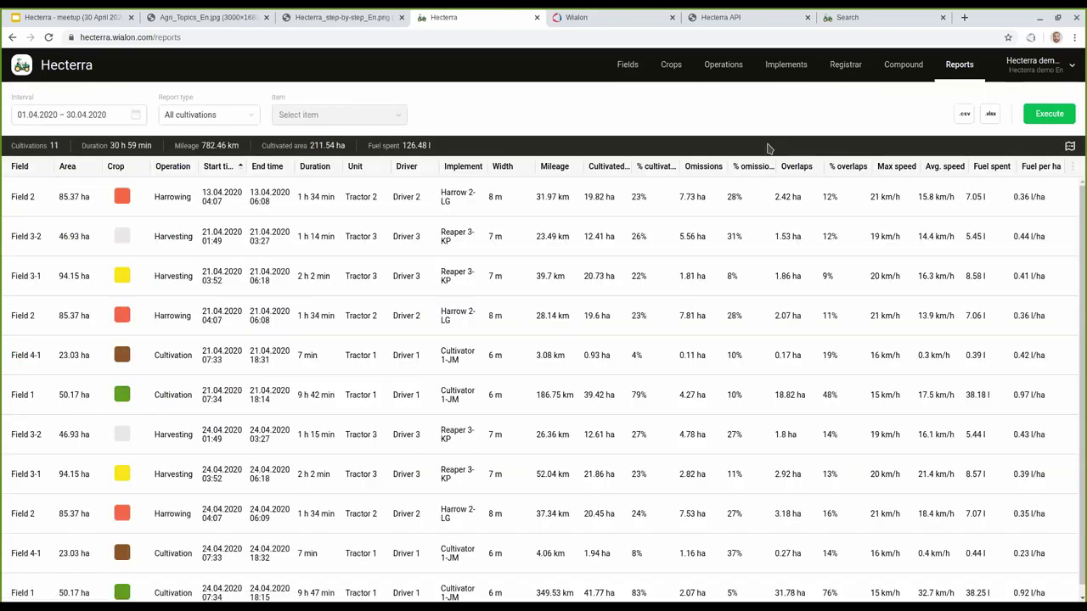
# - Return to the Registrar and open the potential cultivation of Field 8 by Tractor 8
pyautogui.click(843, 67)
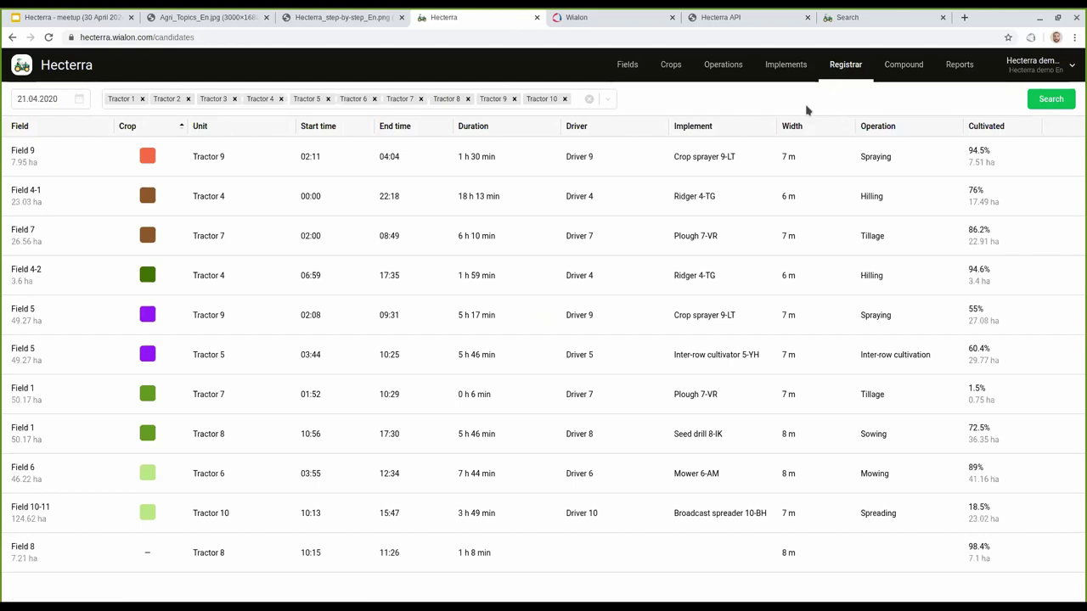
pyautogui.moveTo(1020, 155)
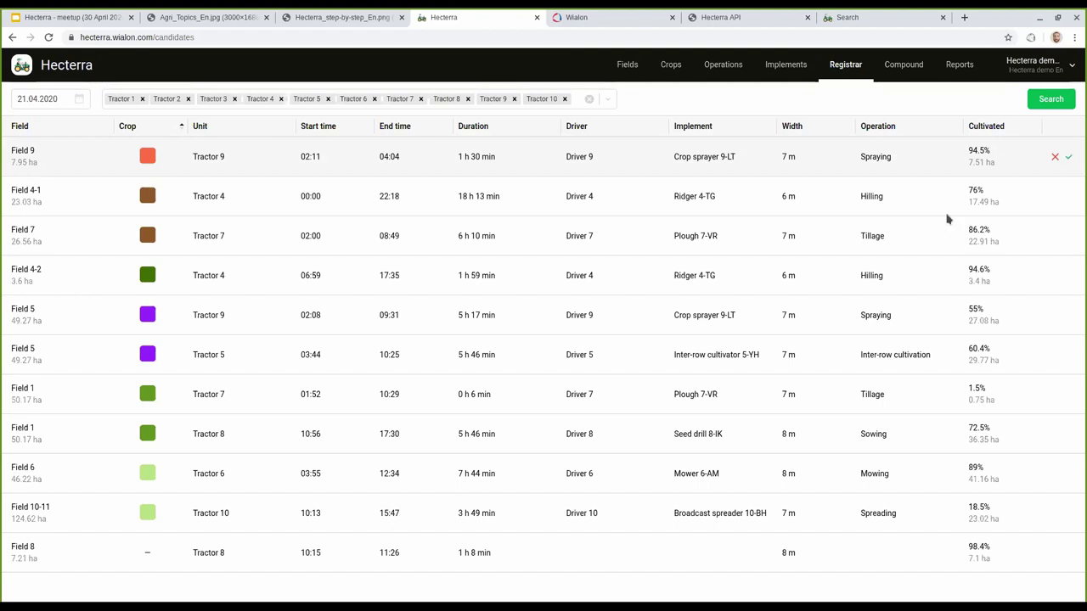
pyautogui.click(657, 556)
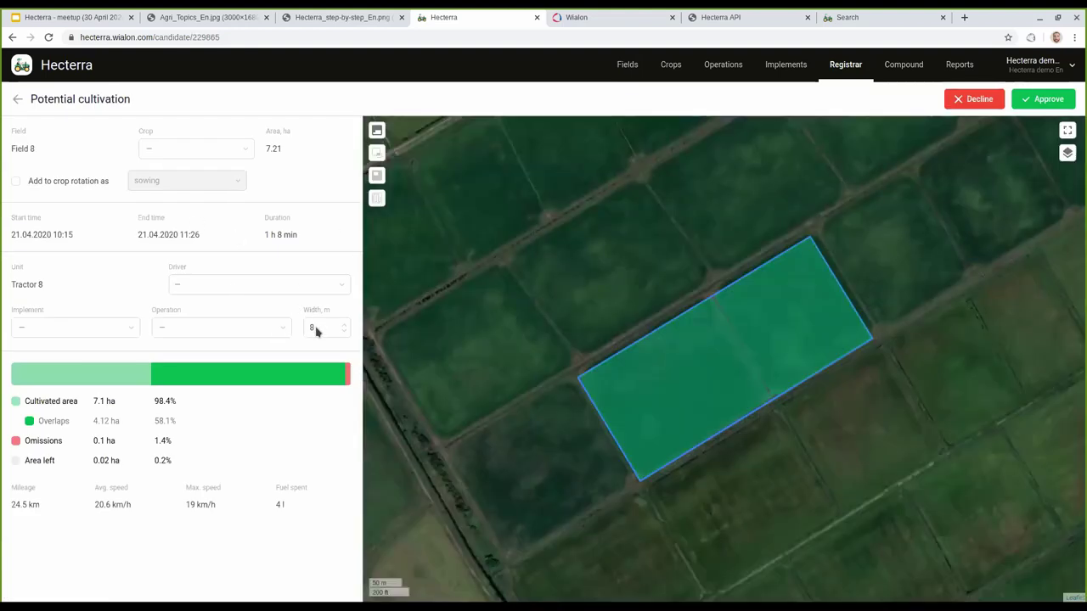
# - Clear the working width of the potential cultivation of Field 8 and display the unit's track on the map
pyautogui.click(324, 330)
pyautogui.press('BackSpace')
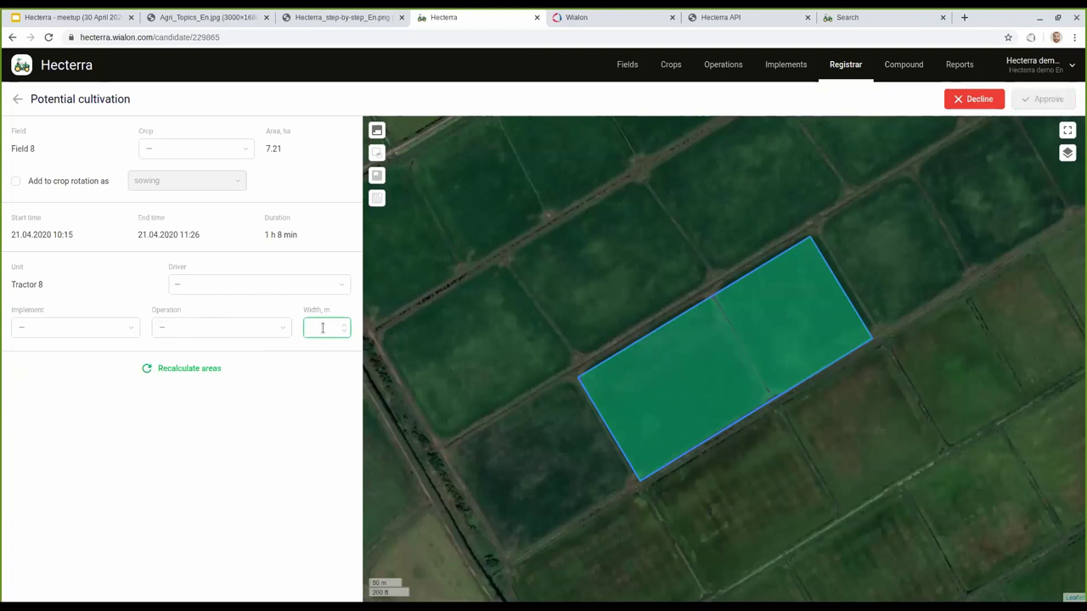
pyautogui.click(283, 482)
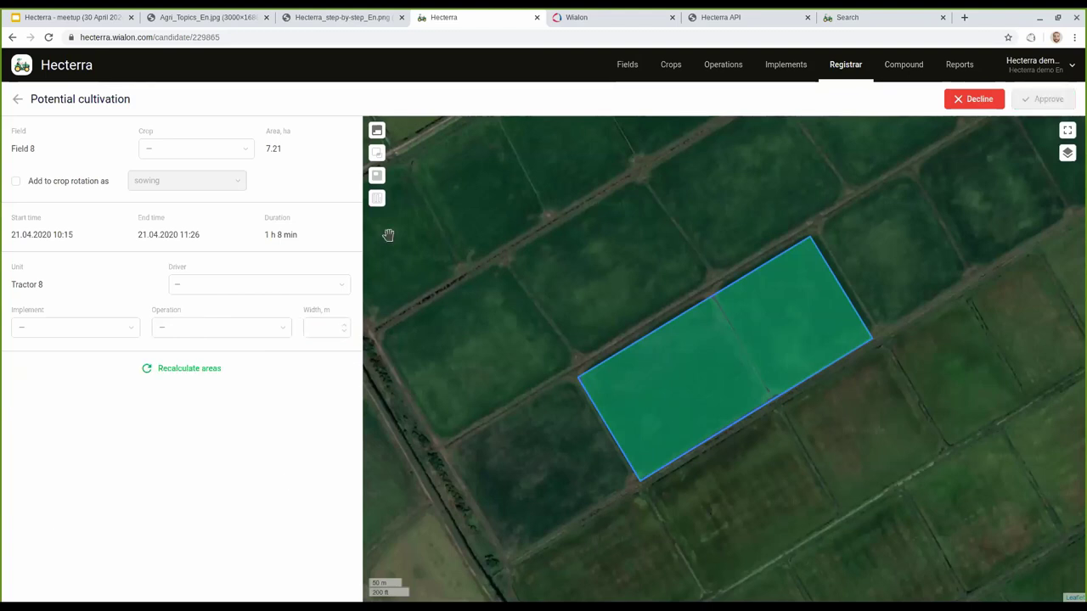
pyautogui.click(377, 198)
pyautogui.scroll(1, 756, 347)
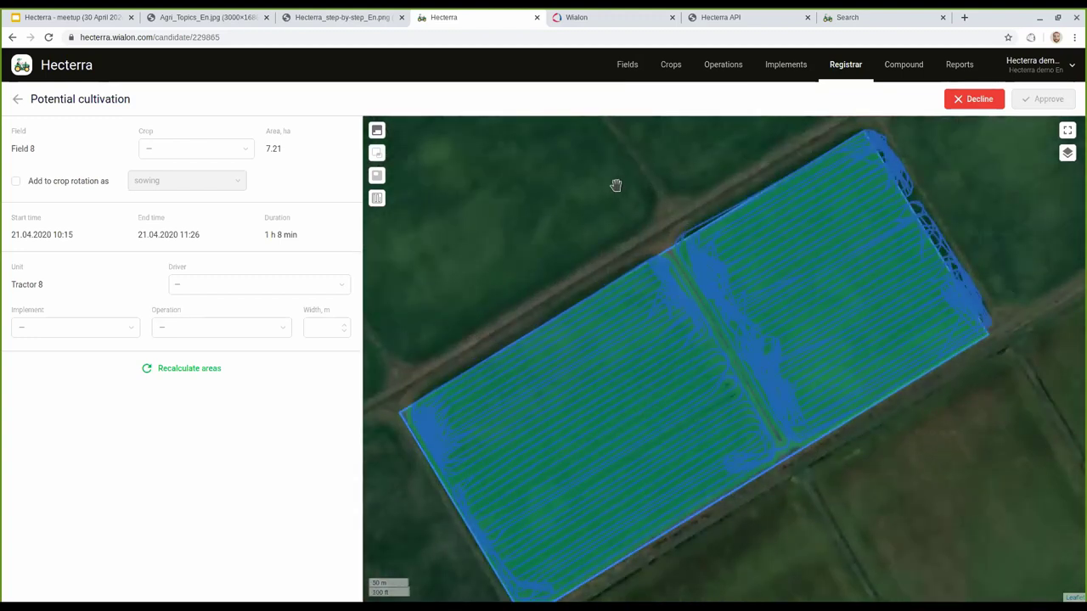
# - Fill in width 7, crop Corn European, Driver 4 and implement Flat lifter 11-EV for Field 8, then return to the Registrar without approving
pyautogui.click(323, 327)
pyautogui.click(229, 148)
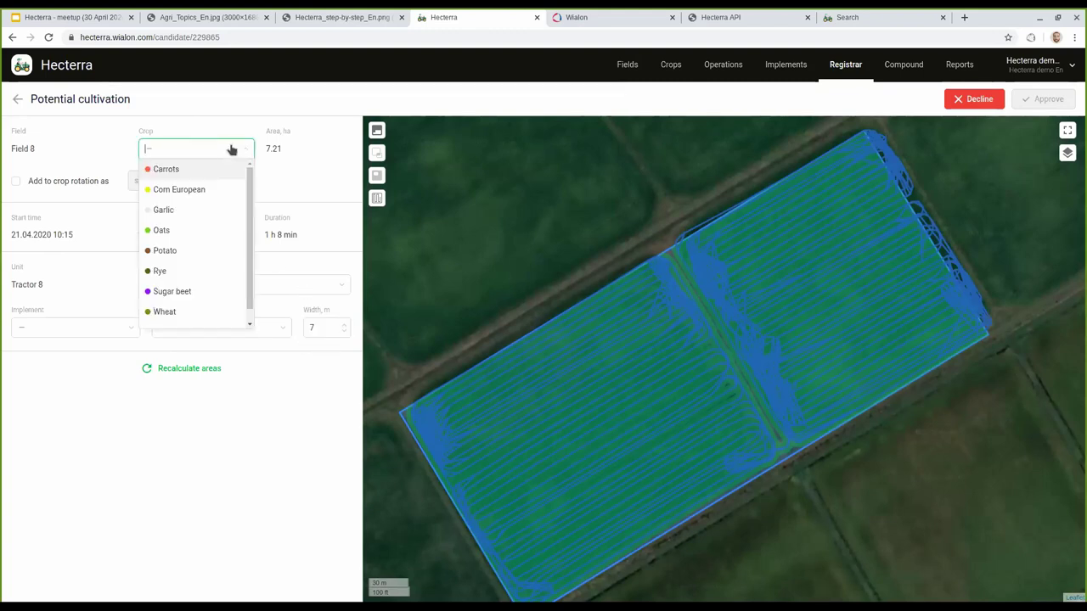
pyautogui.click(182, 189)
pyautogui.click(242, 285)
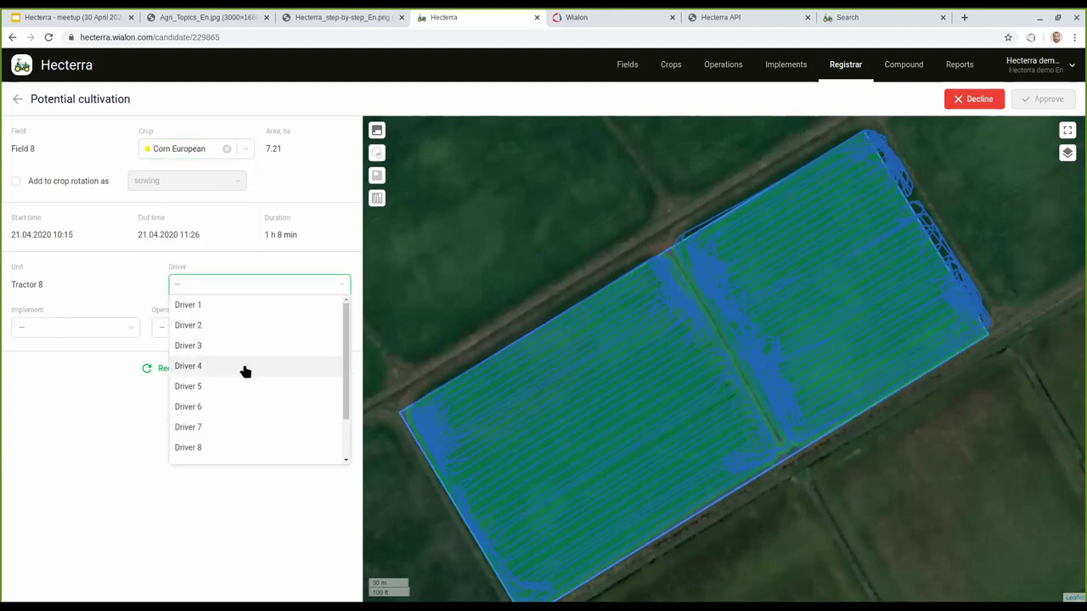
pyautogui.click(247, 365)
pyautogui.click(92, 327)
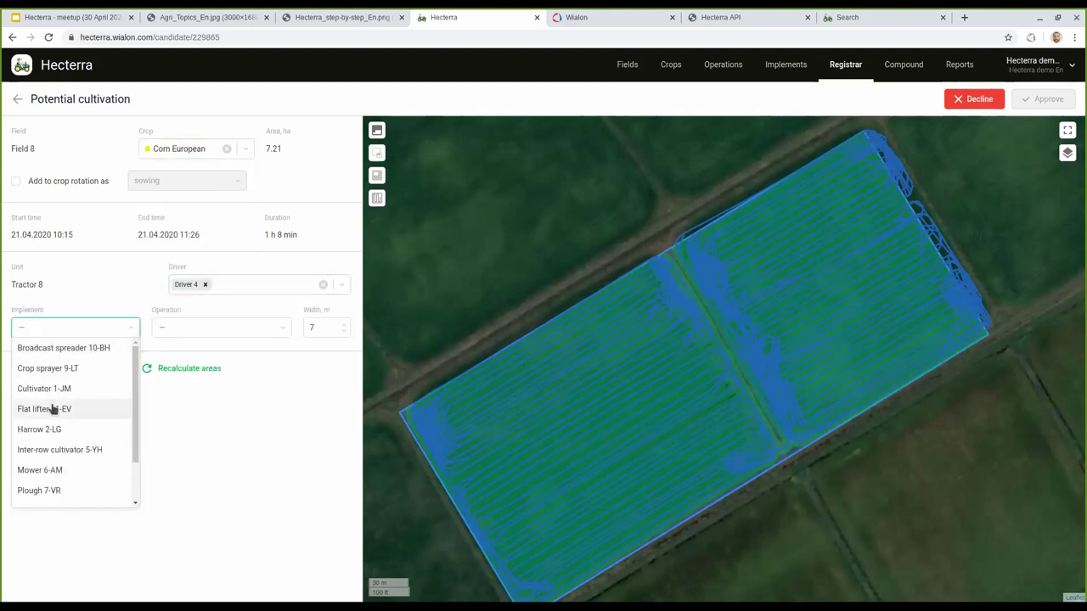
pyautogui.click(50, 410)
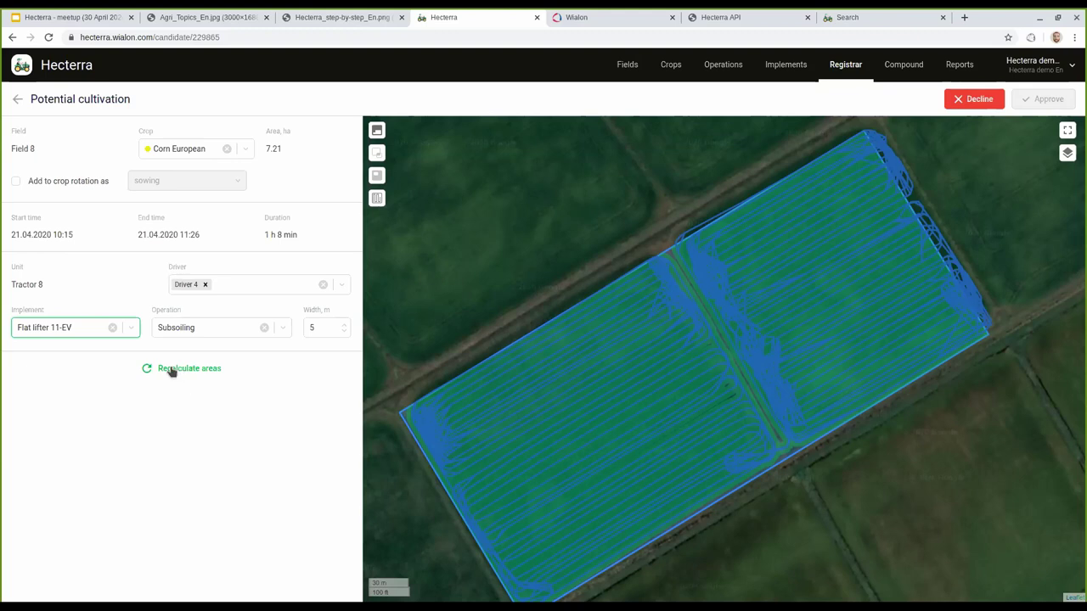
pyautogui.click(313, 328)
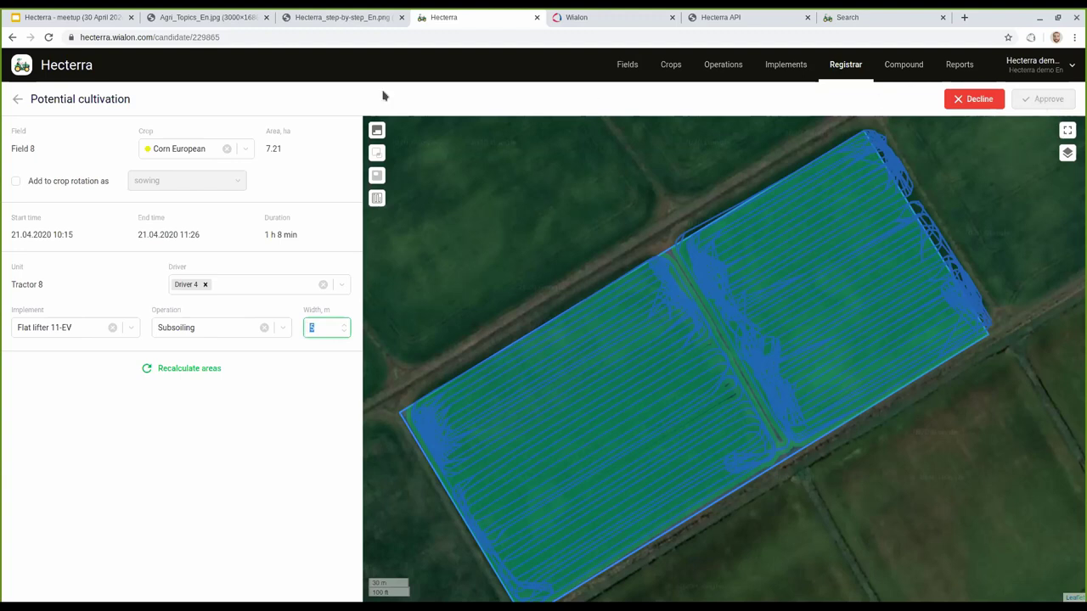
pyautogui.click(17, 102)
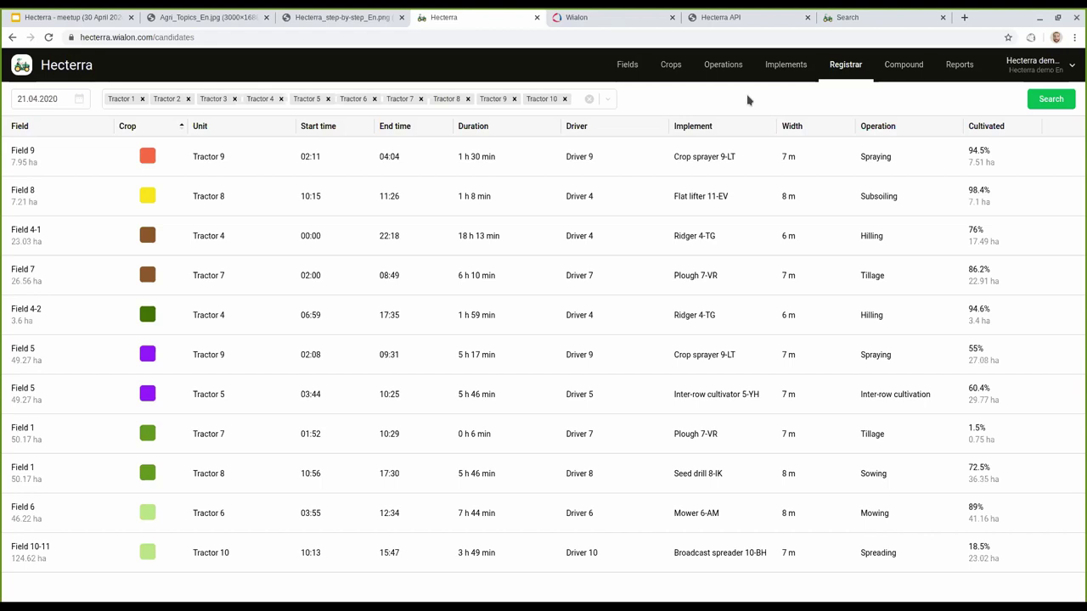
# - Expand the Field 2 harrowing group in the compound cultivations and try changing which of its cultivations are selected for combining
pyautogui.click(903, 65)
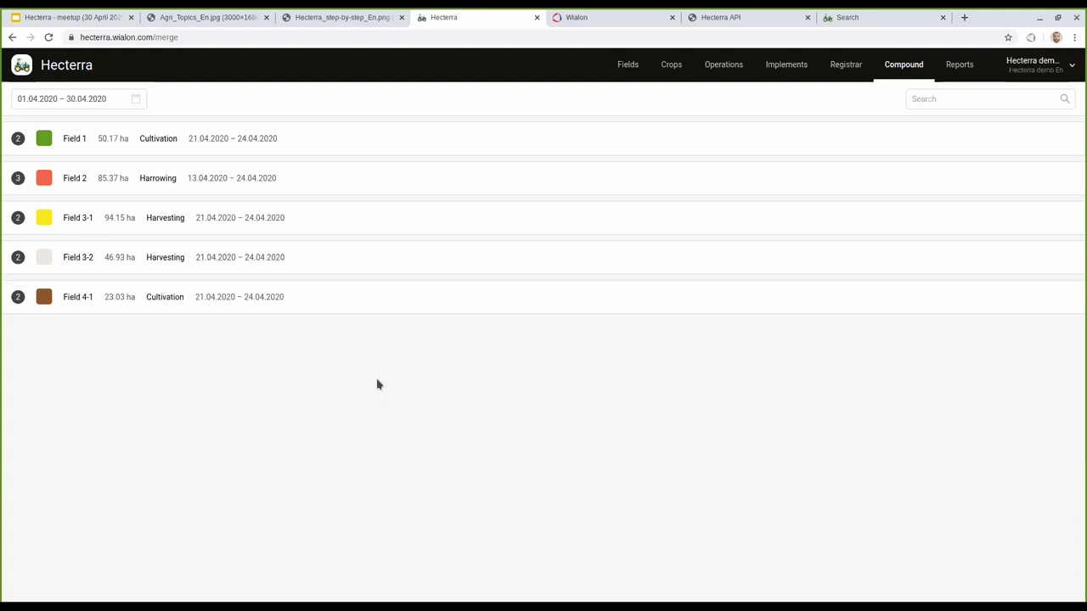
pyautogui.click(824, 68)
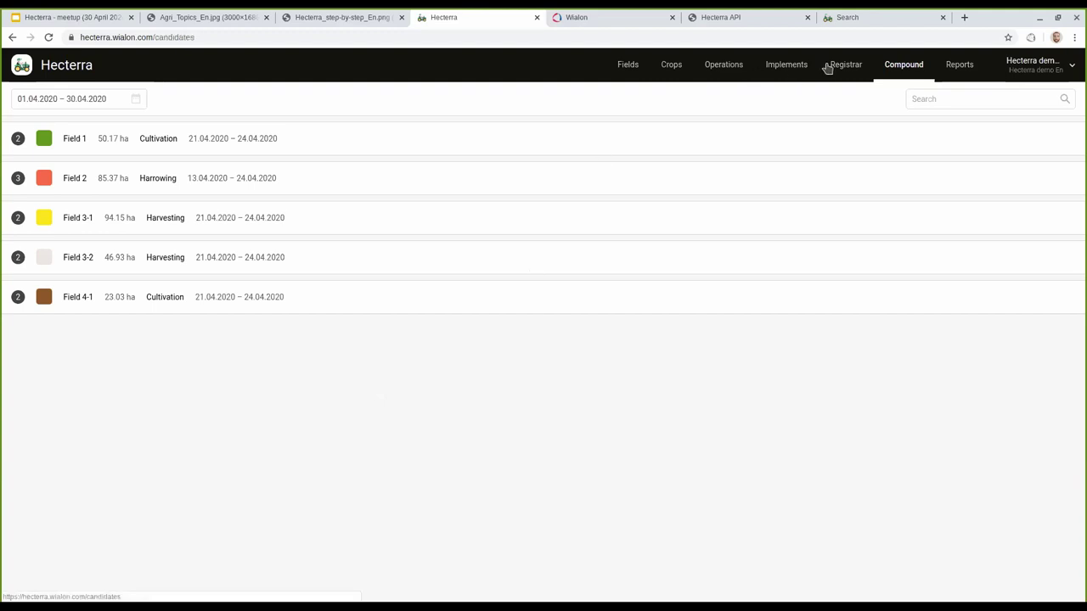
pyautogui.click(905, 71)
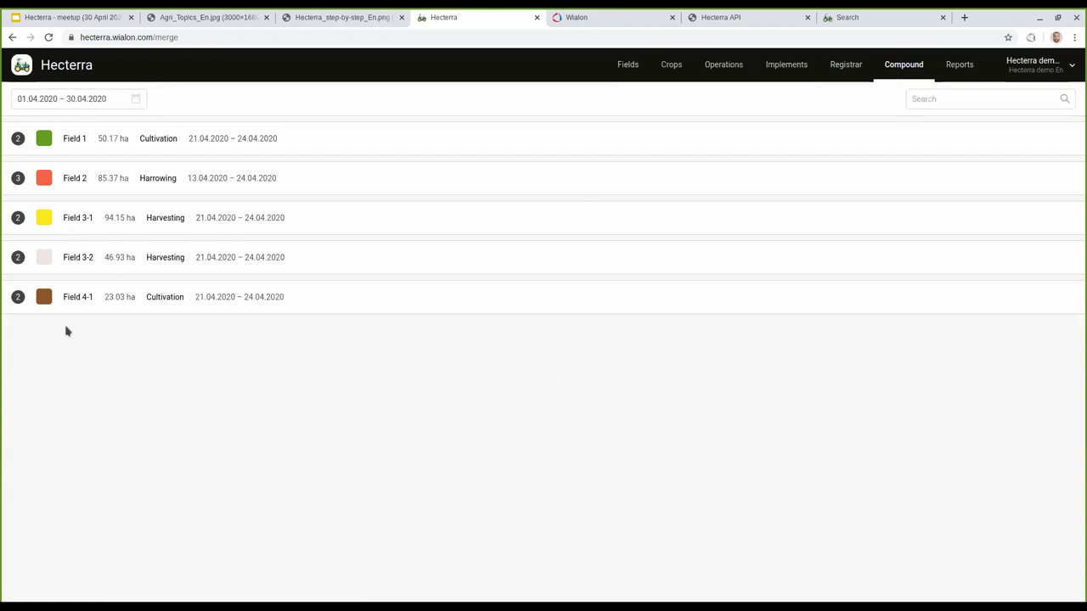
pyautogui.click(18, 179)
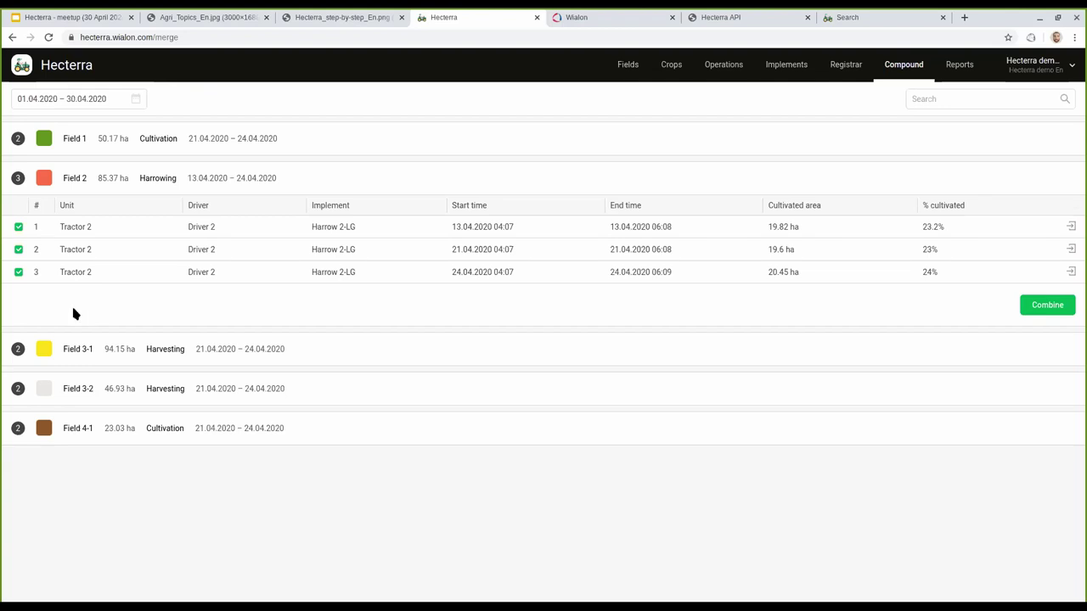
pyautogui.click(19, 249)
pyautogui.click(19, 273)
pyautogui.click(19, 250)
# - Open the reports, consult the Hecterra step-by-step diagram in the browser, and return to the reports
pyautogui.click(954, 75)
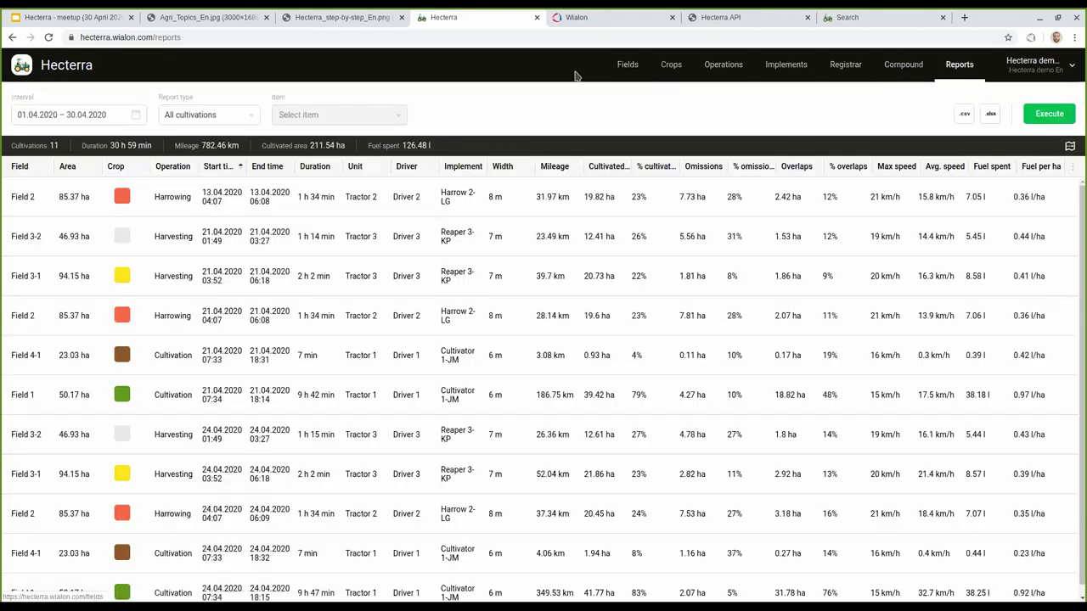
pyautogui.click(340, 18)
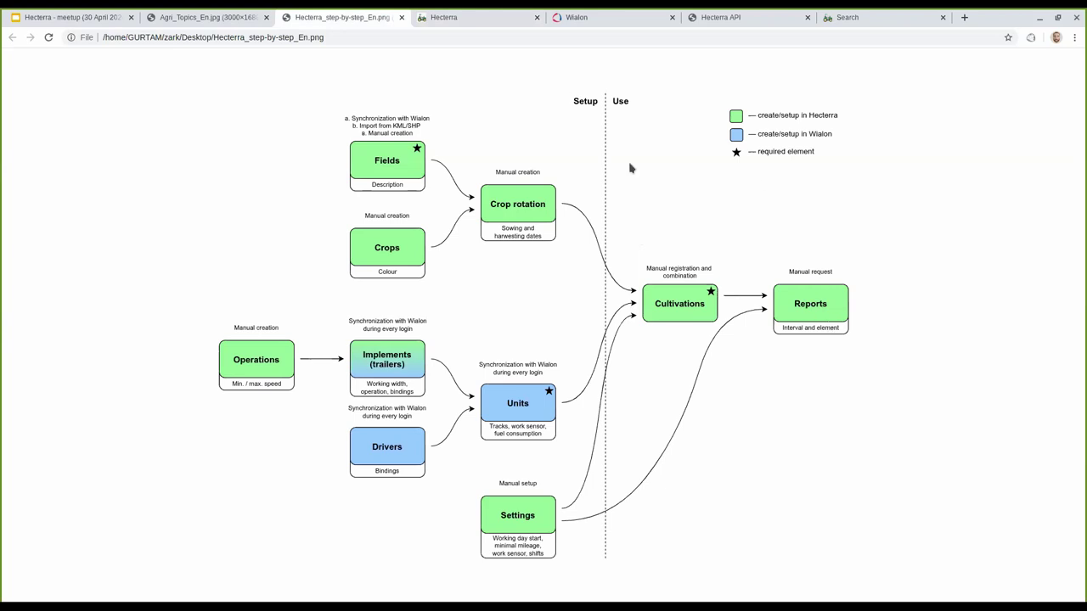
pyautogui.click(499, 24)
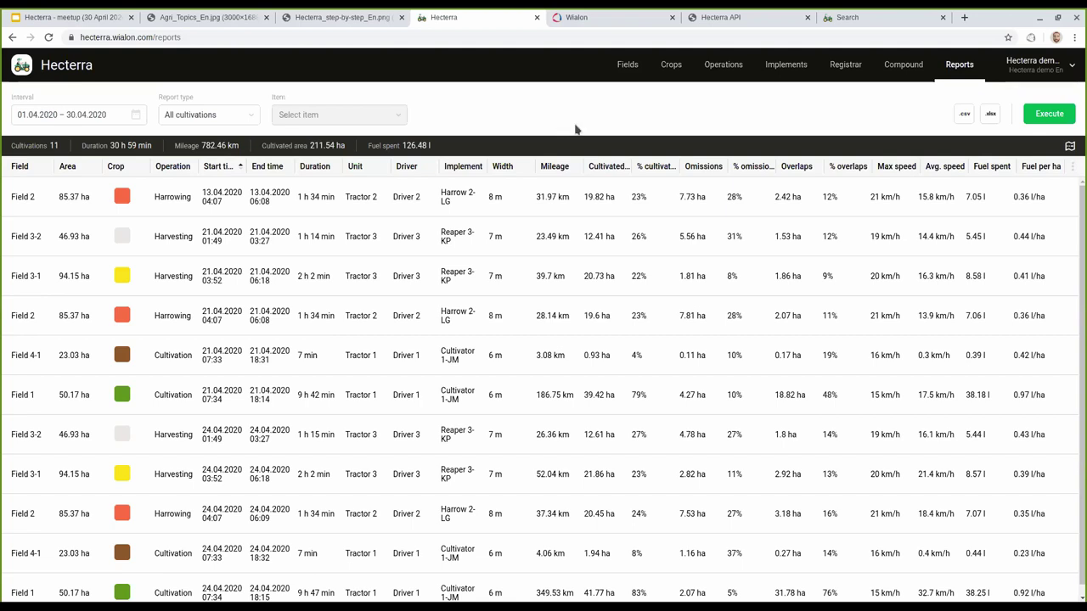
# - Run the cultivation report by unit for Tractor 3
pyautogui.click(195, 118)
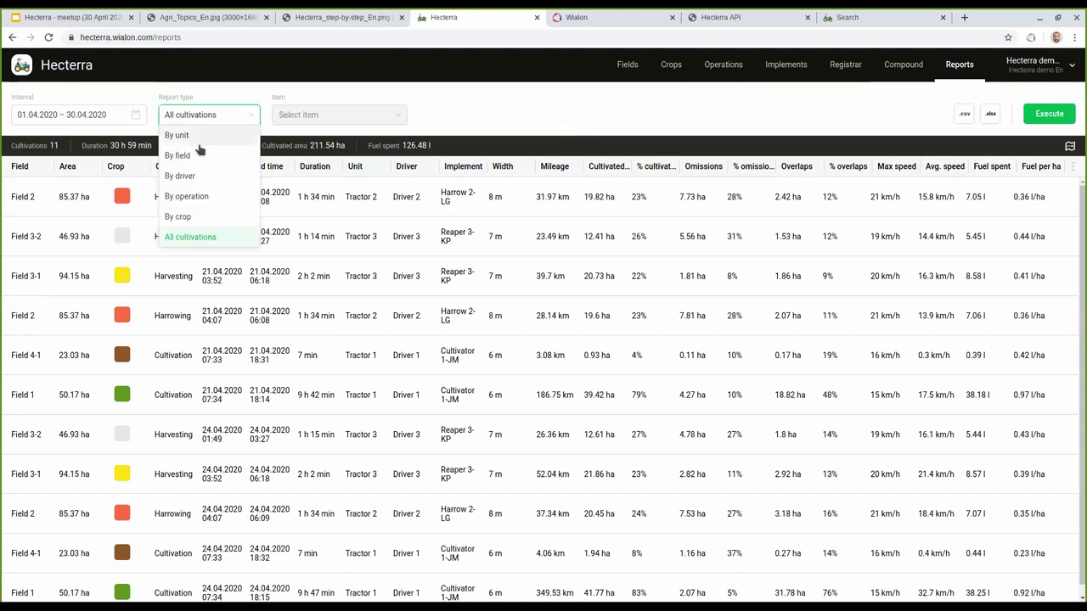
pyautogui.click(193, 137)
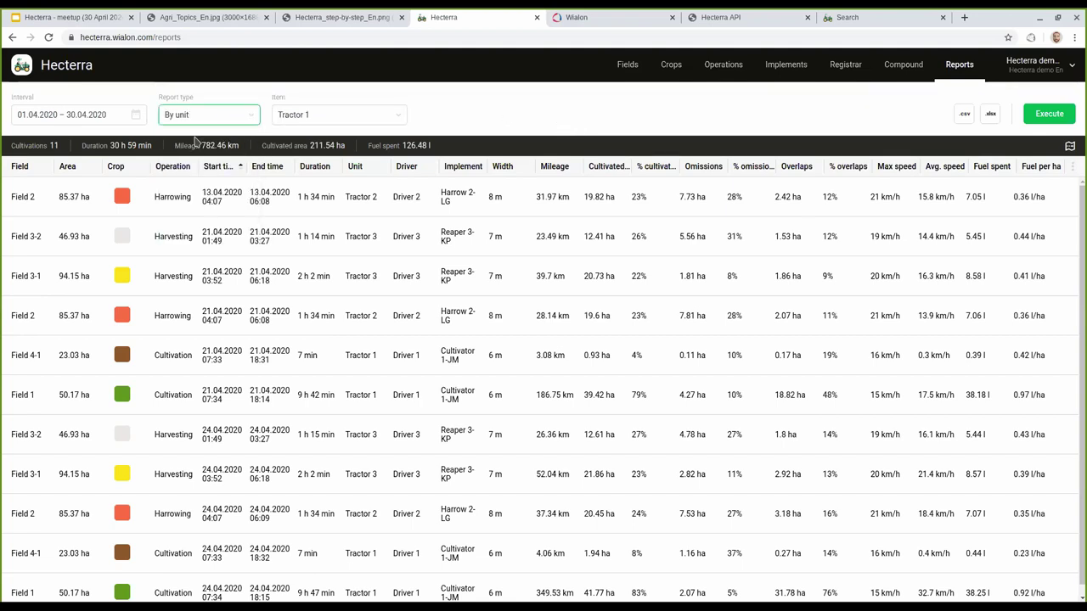
pyautogui.click(309, 117)
pyautogui.click(308, 177)
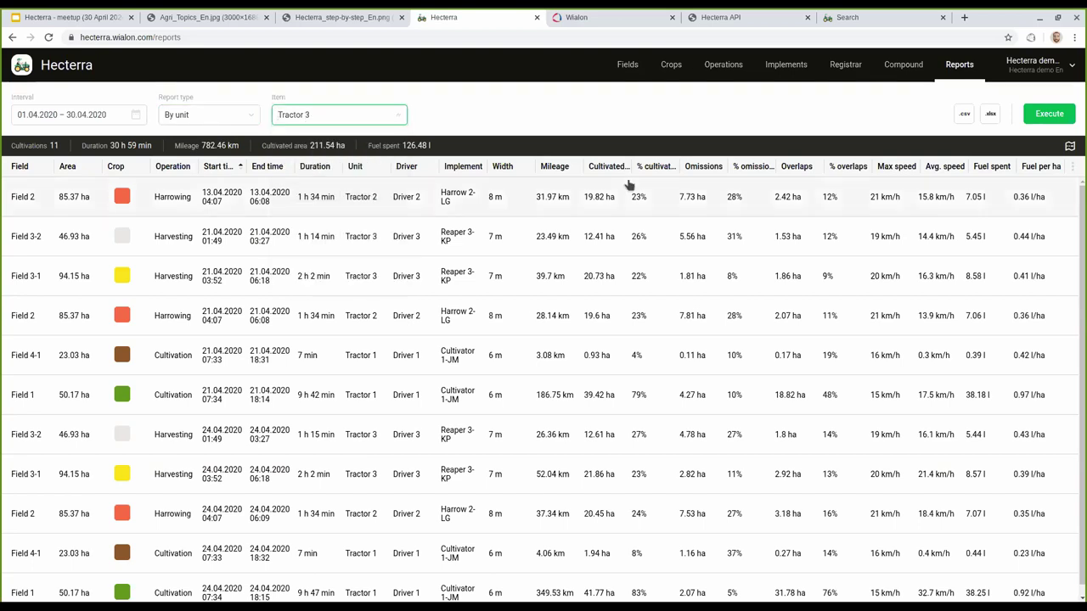
pyautogui.click(1052, 118)
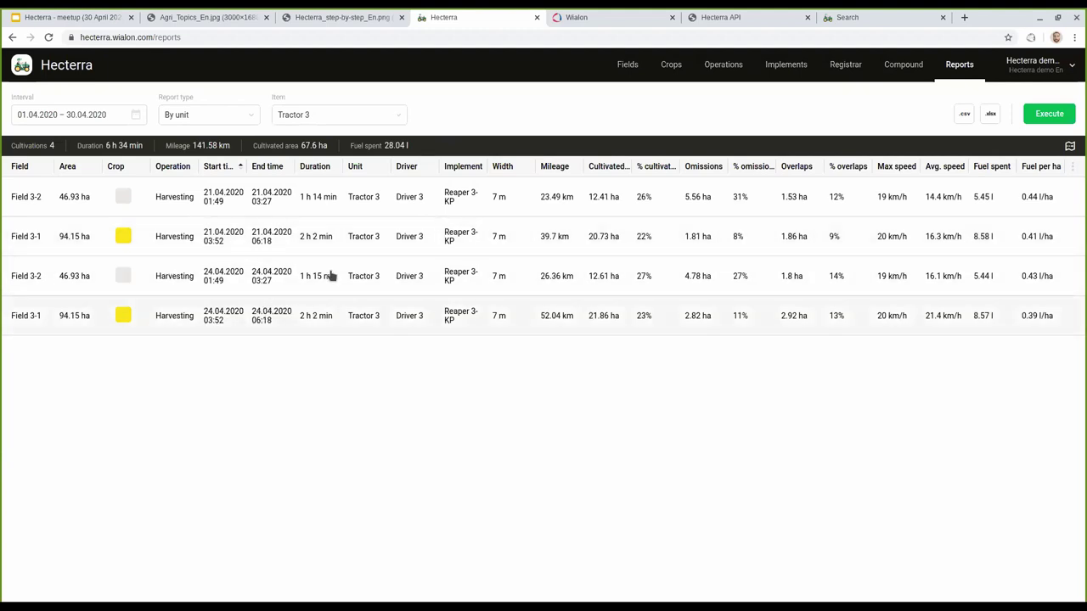
# - Run the cultivation report by field for Field 4-1
pyautogui.click(236, 116)
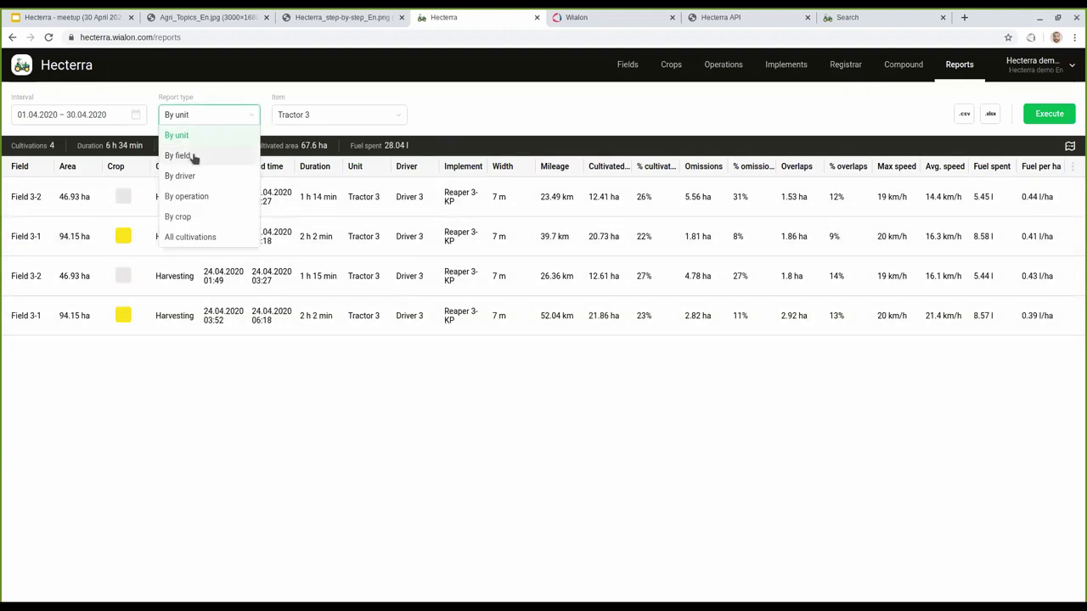
pyautogui.click(192, 157)
pyautogui.click(1062, 116)
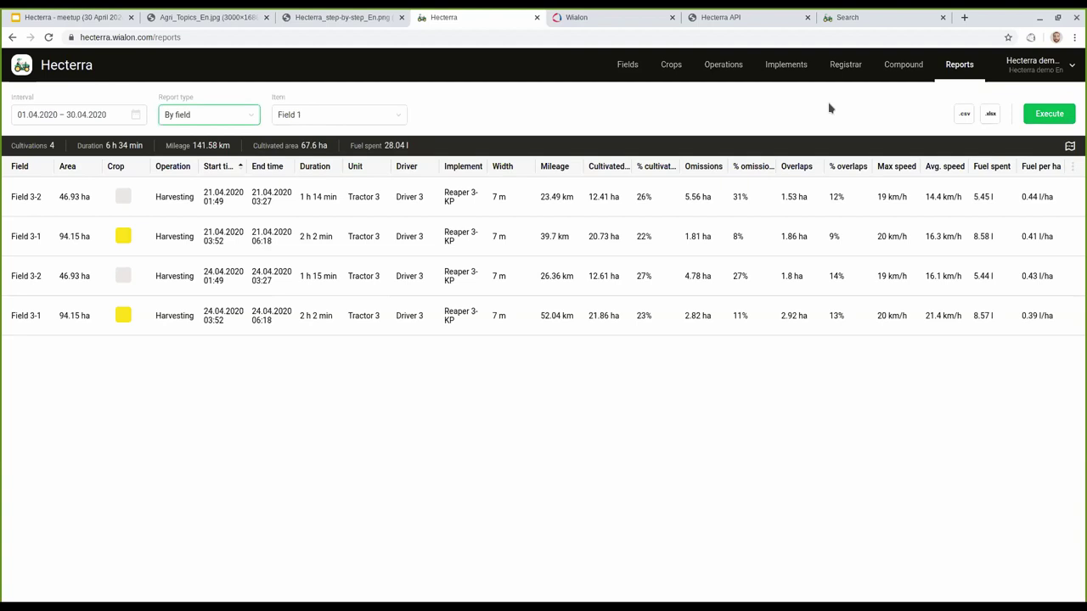
pyautogui.click(356, 122)
pyautogui.click(359, 239)
pyautogui.click(1047, 117)
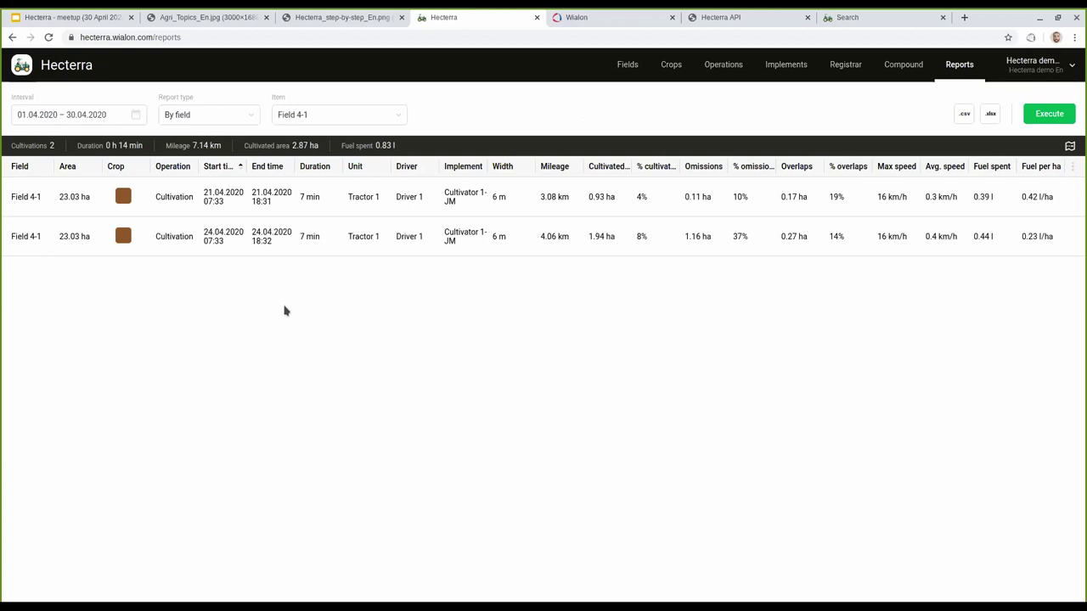
# - Run the cultivation report by driver for Driver 1
pyautogui.click(226, 116)
pyautogui.click(180, 175)
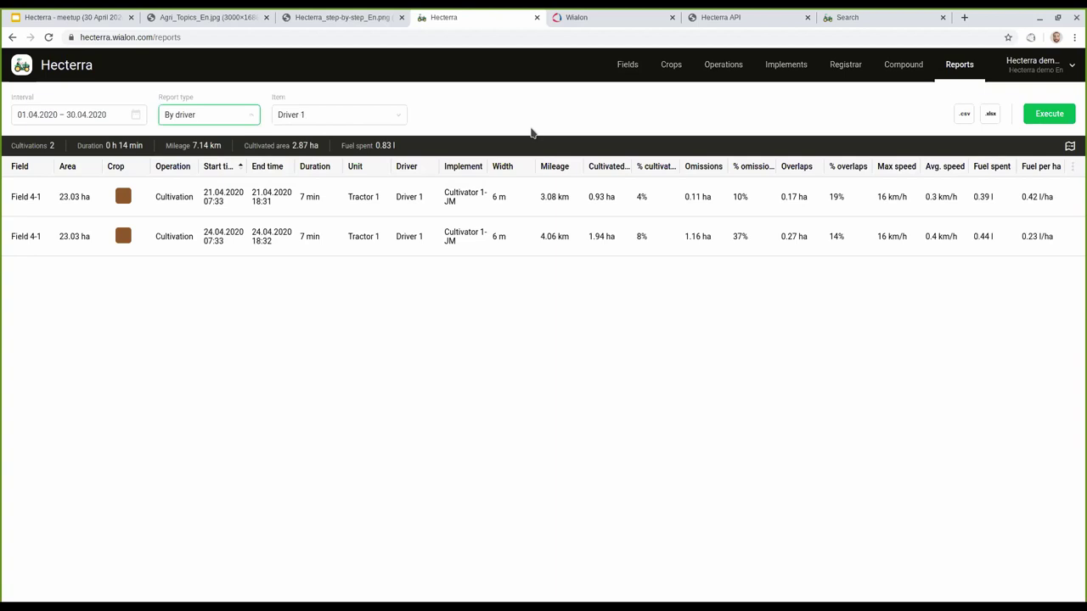
pyautogui.click(1038, 119)
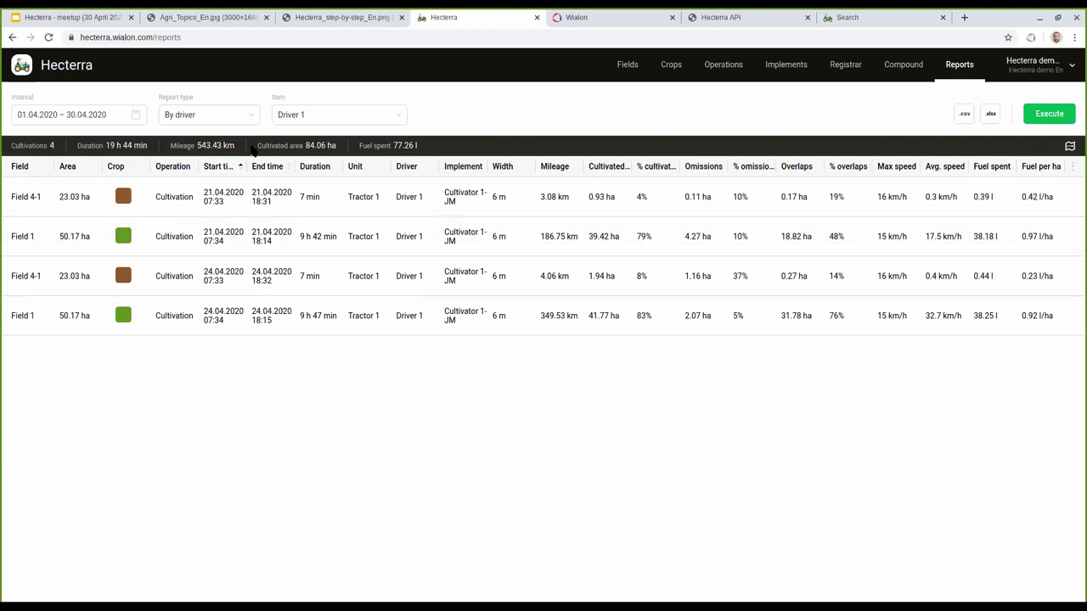
# - Run the cultivation report by operation for Harvesting
pyautogui.click(233, 115)
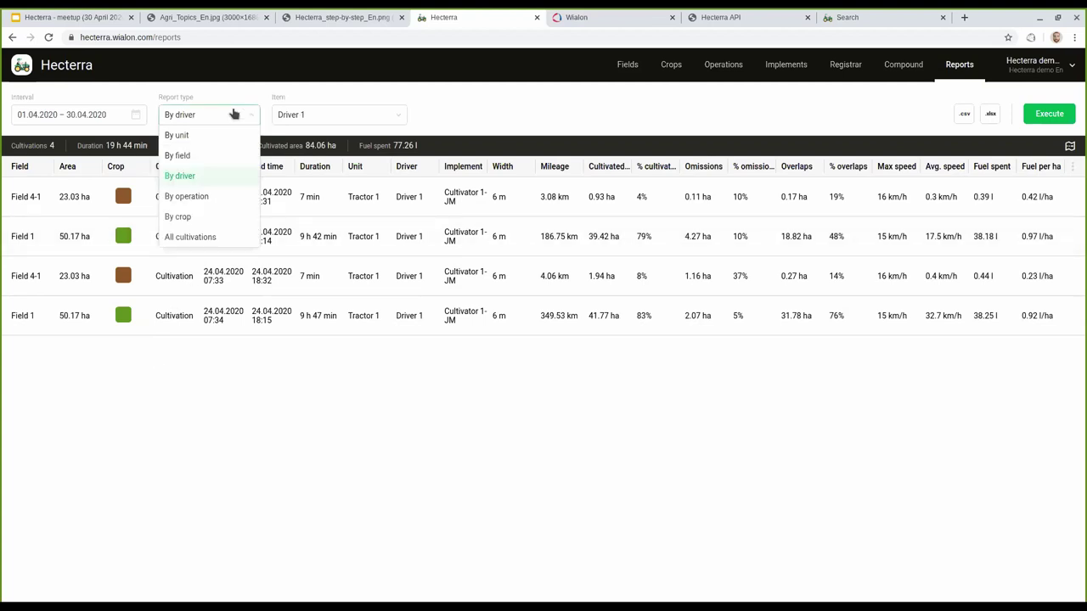
pyautogui.click(212, 196)
pyautogui.click(284, 119)
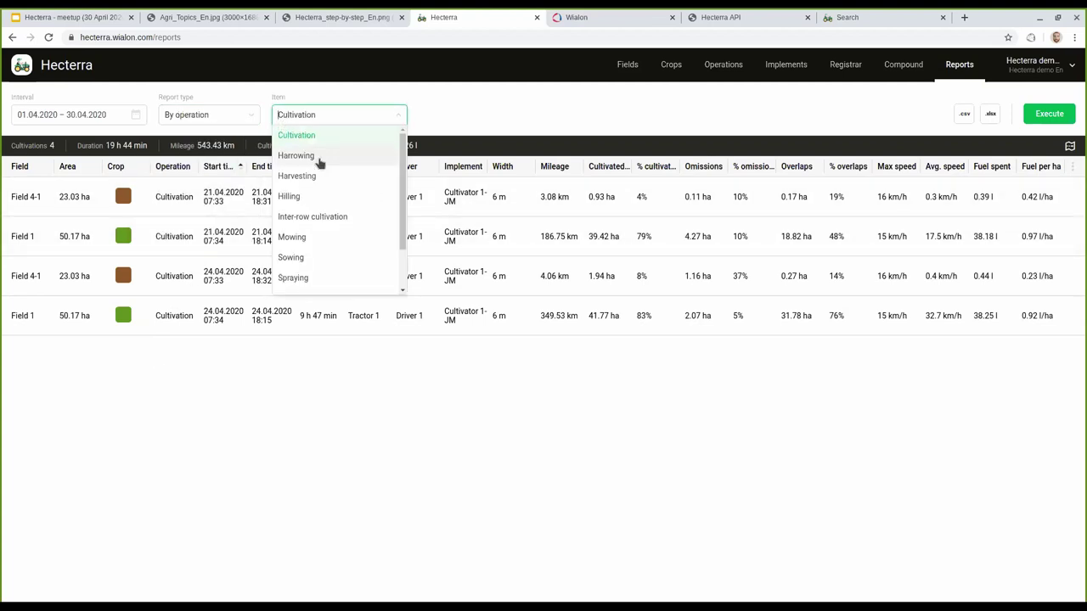
pyautogui.click(314, 176)
pyautogui.click(1056, 121)
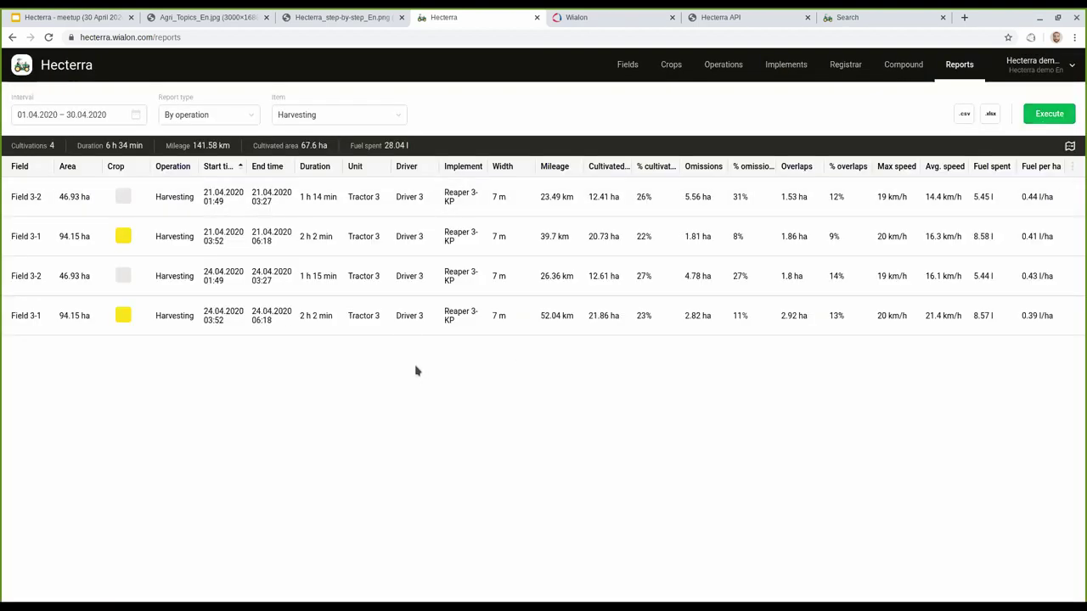
# - Run the cultivation report by crop for Potato
pyautogui.click(226, 116)
pyautogui.click(201, 219)
pyautogui.click(346, 120)
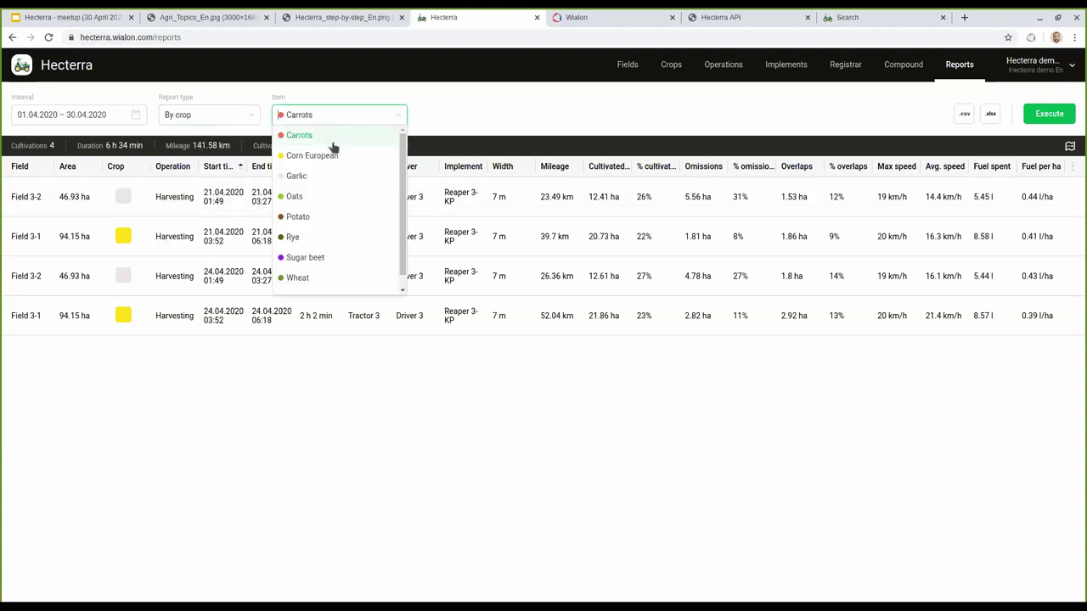
pyautogui.scroll(-1, 325, 191)
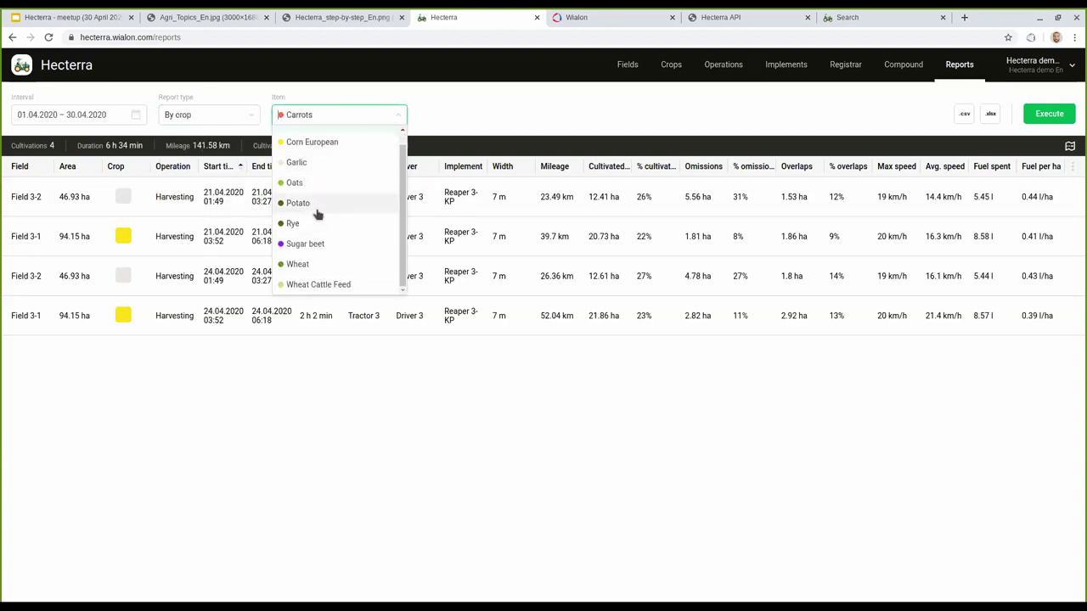
pyautogui.click(337, 204)
pyautogui.click(1058, 119)
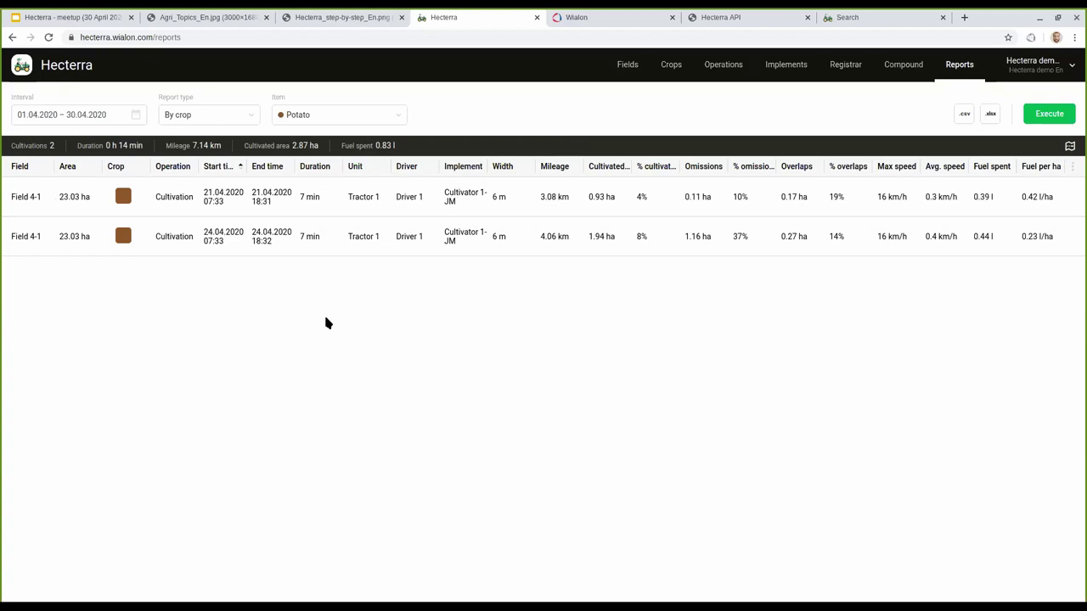
# - Run the report for all cultivations and look through its rows
pyautogui.click(234, 115)
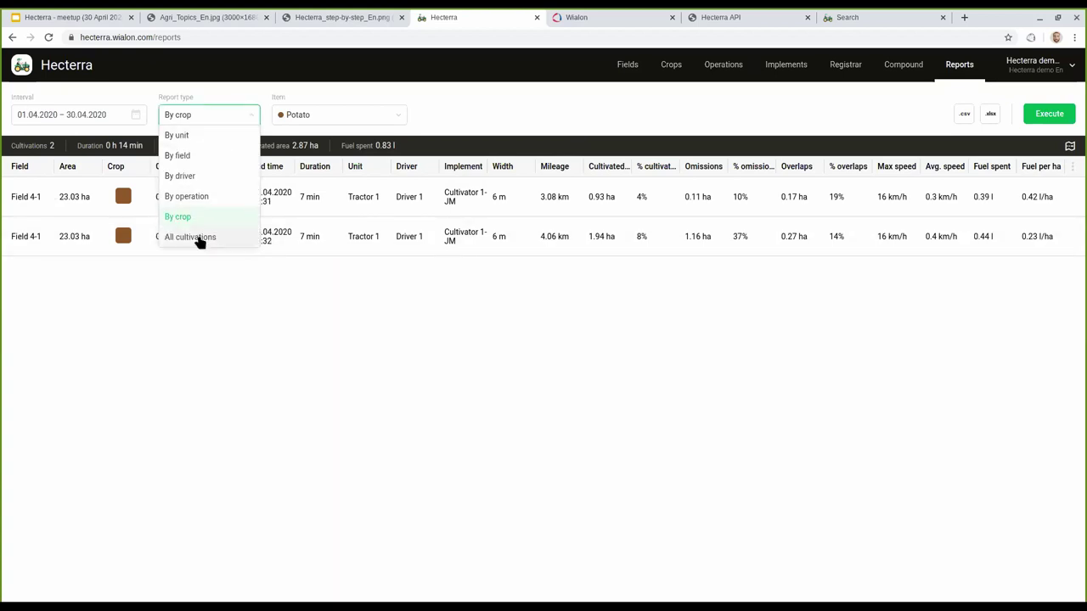
pyautogui.click(199, 238)
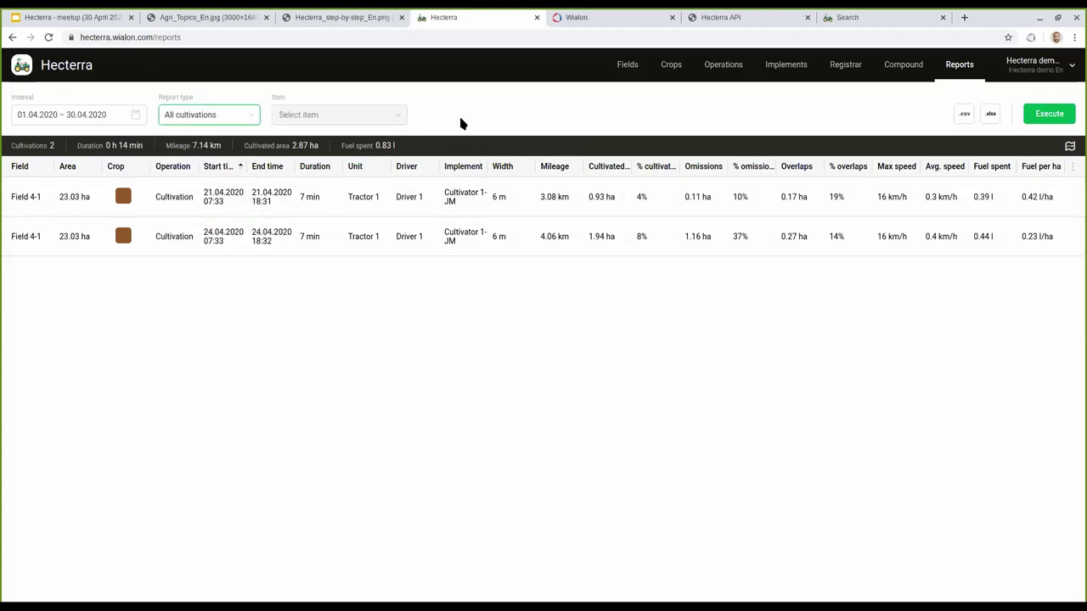
pyautogui.click(1049, 114)
pyautogui.scroll(-1, 638, 257)
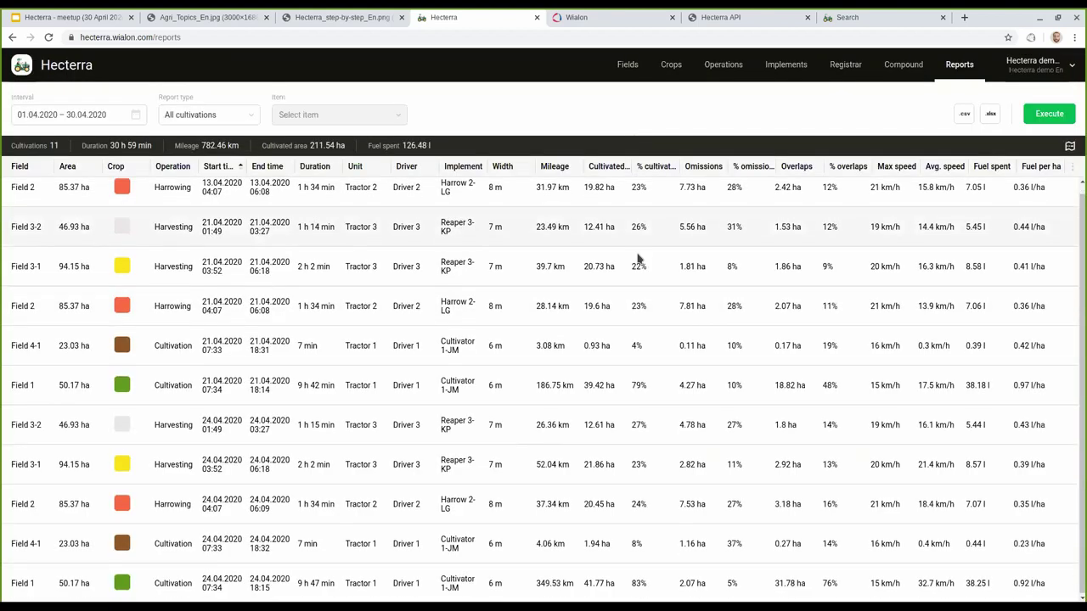
pyautogui.scroll(1, 643, 257)
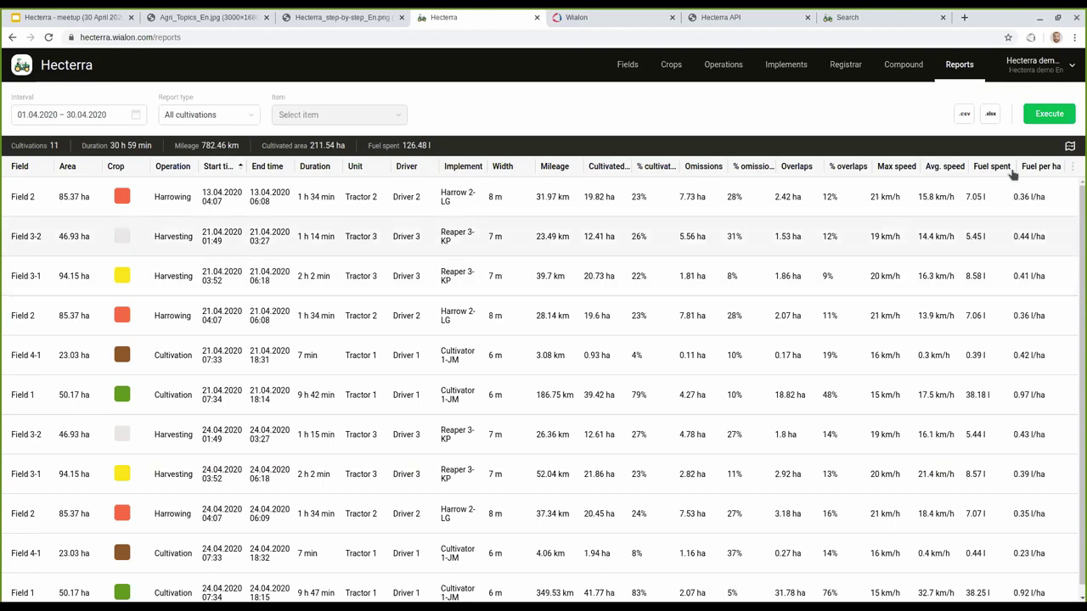
# - Display the report's cultivations on the map and examine the cultivated areas of the southeastern fields up close
pyautogui.click(1070, 146)
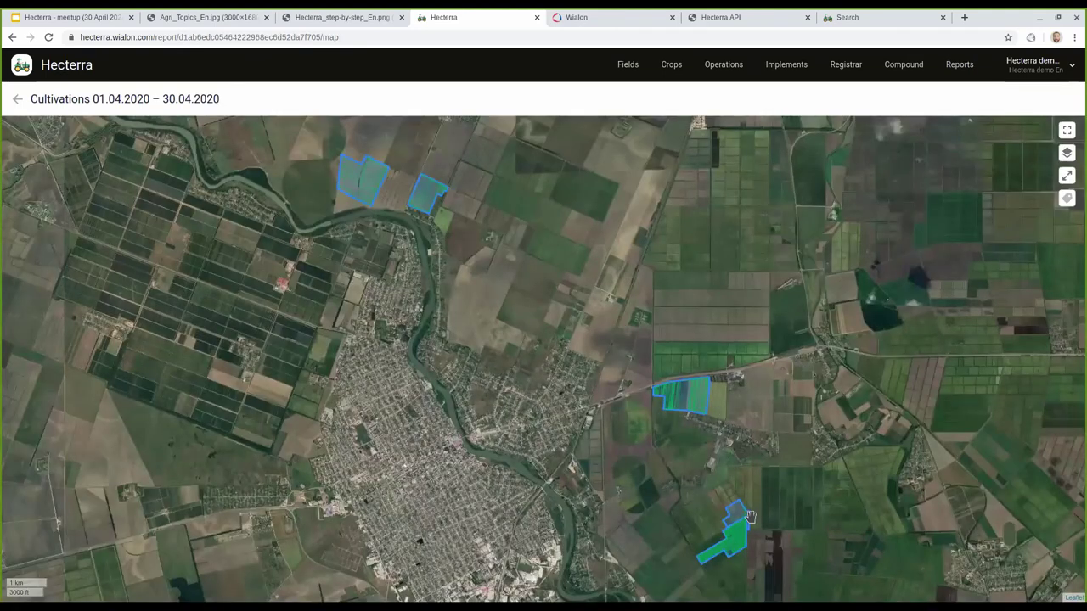
pyautogui.scroll(1, 749, 529)
pyautogui.scroll(3, 728, 475)
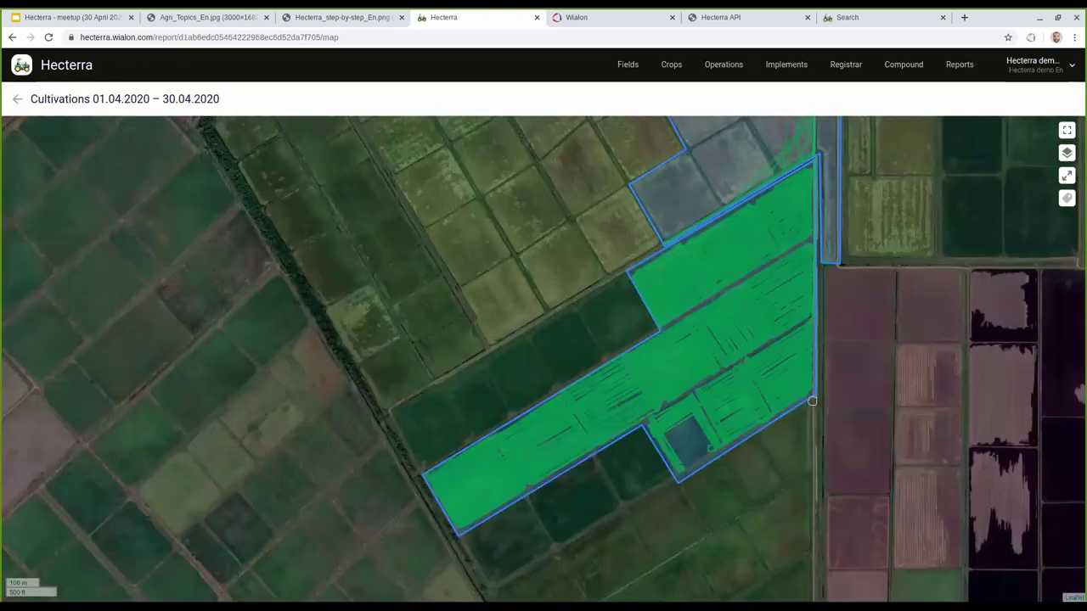
pyautogui.moveTo(764, 127); pyautogui.dragTo(728, 267)
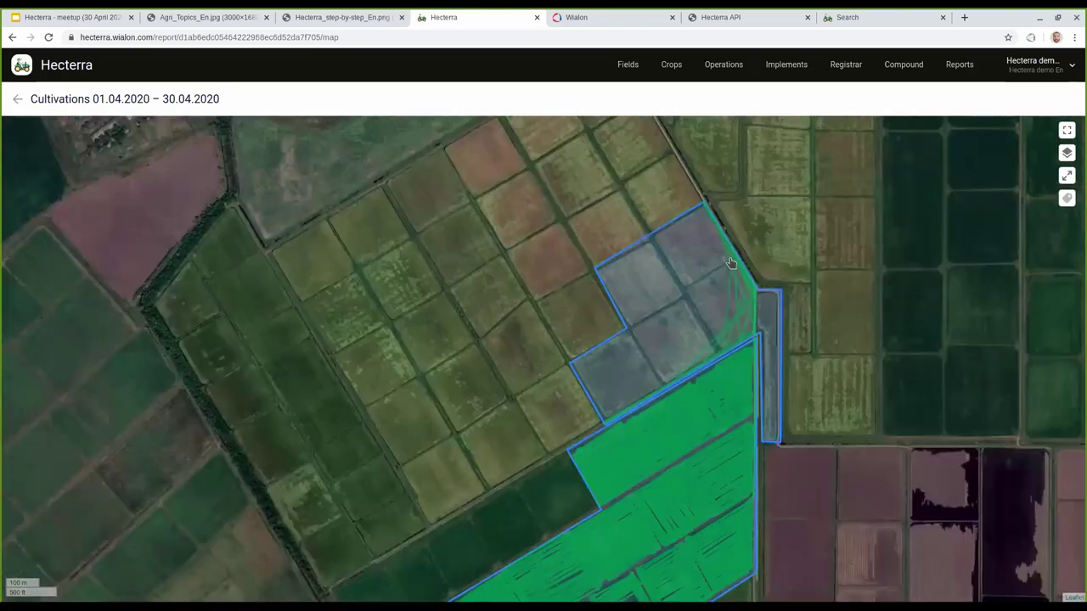
# - Examine the cultivation tracks of the northern and southeastern fields on the map and return to the report table
pyautogui.scroll(1, 732, 274)
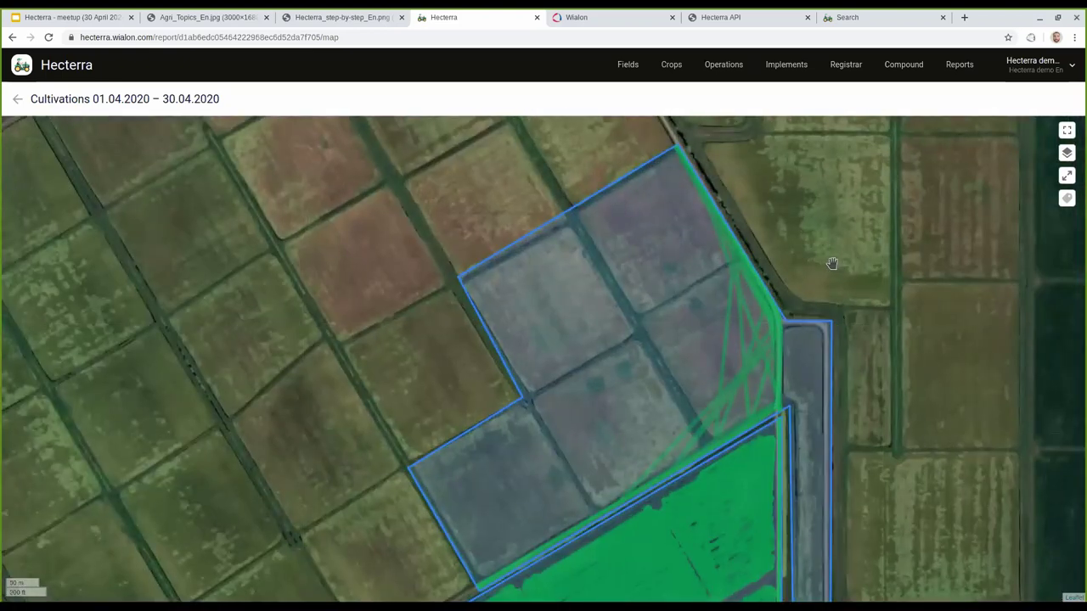
pyautogui.scroll(-1, 832, 263)
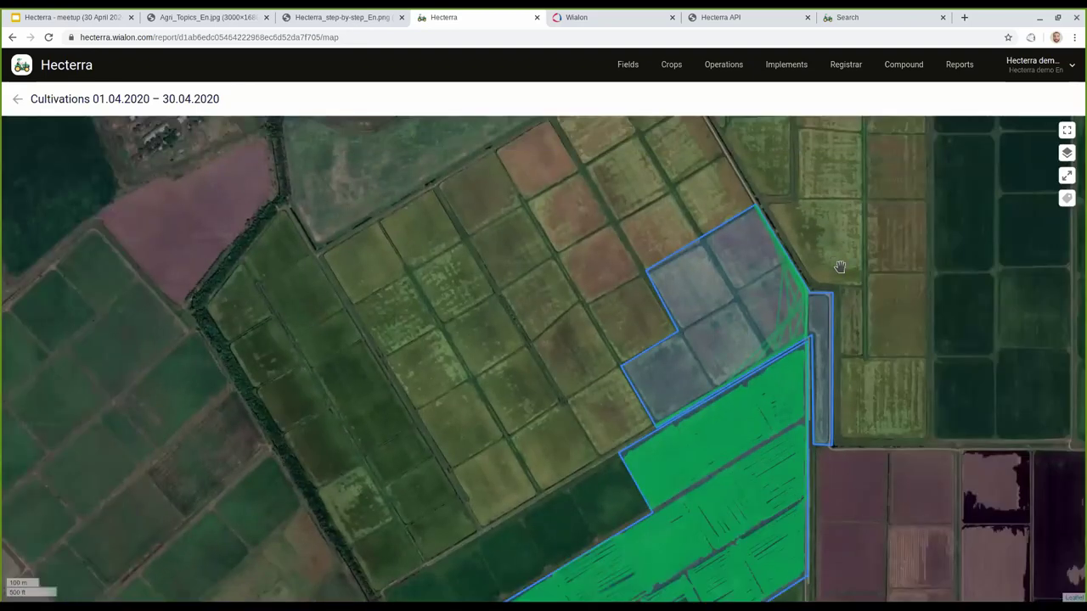
pyautogui.scroll(-2, 839, 267)
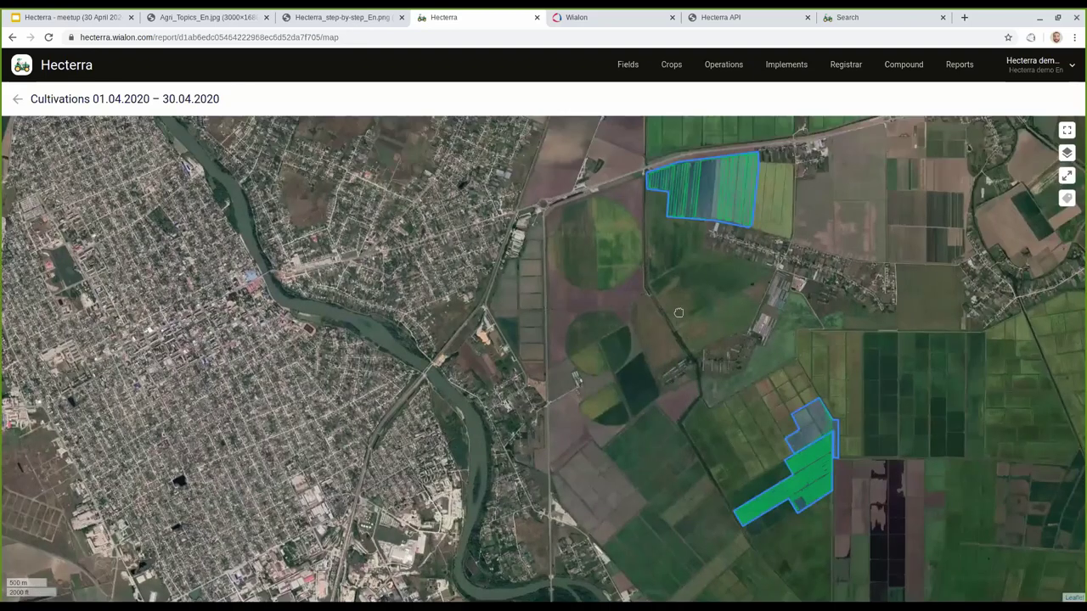
pyautogui.scroll(1, 713, 212)
pyautogui.moveTo(685, 182); pyautogui.dragTo(684, 307)
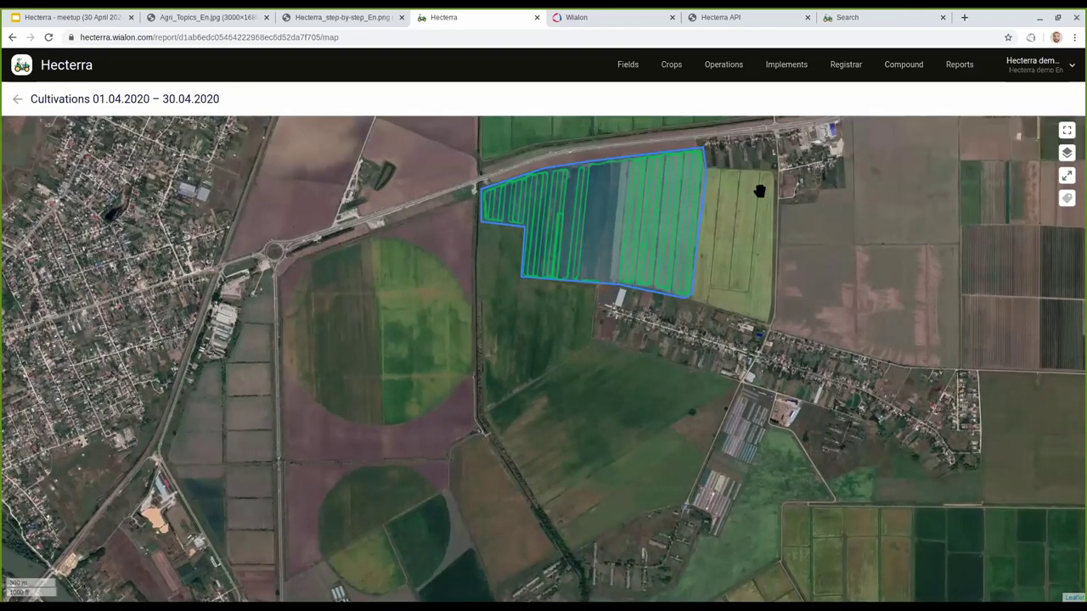
pyautogui.moveTo(586, 194); pyautogui.dragTo(588, 316)
pyautogui.scroll(1, 598, 310)
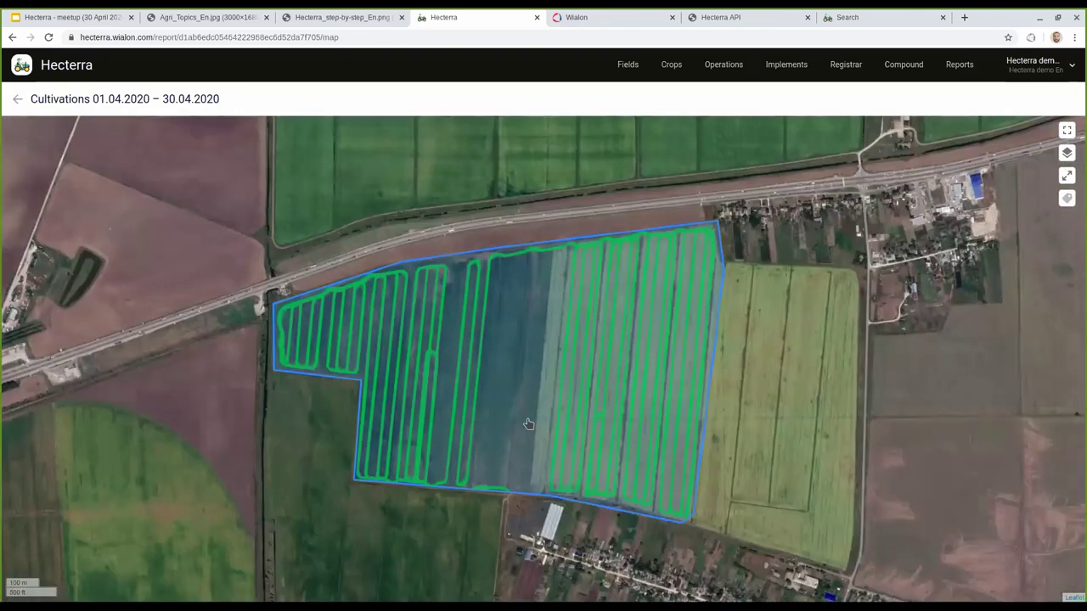
pyautogui.scroll(-2, 534, 370)
pyautogui.scroll(-2, 562, 229)
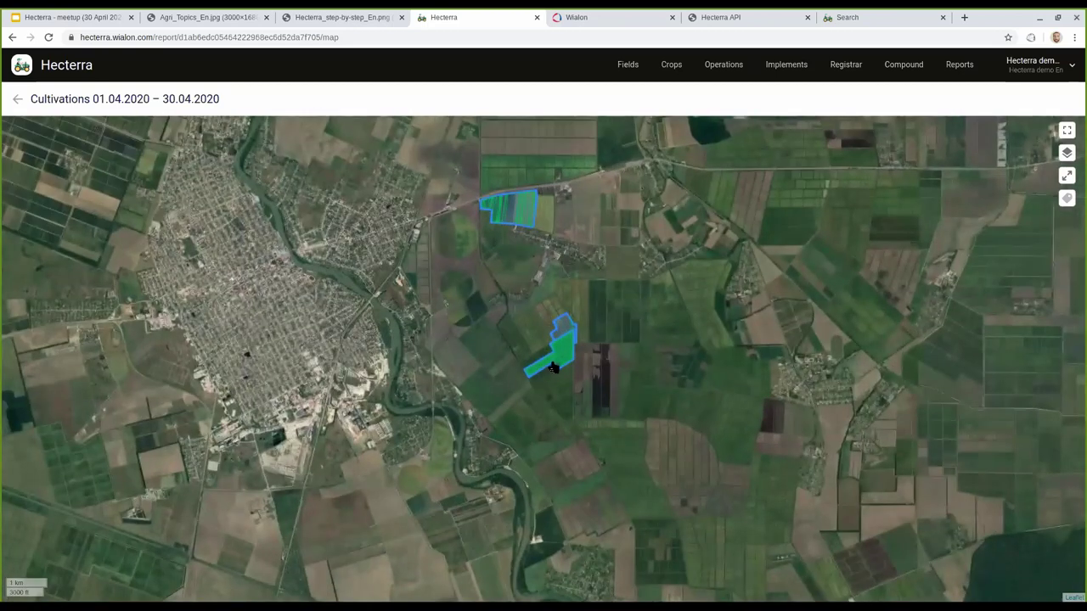
pyautogui.scroll(2, 552, 368)
pyautogui.scroll(3, 552, 358)
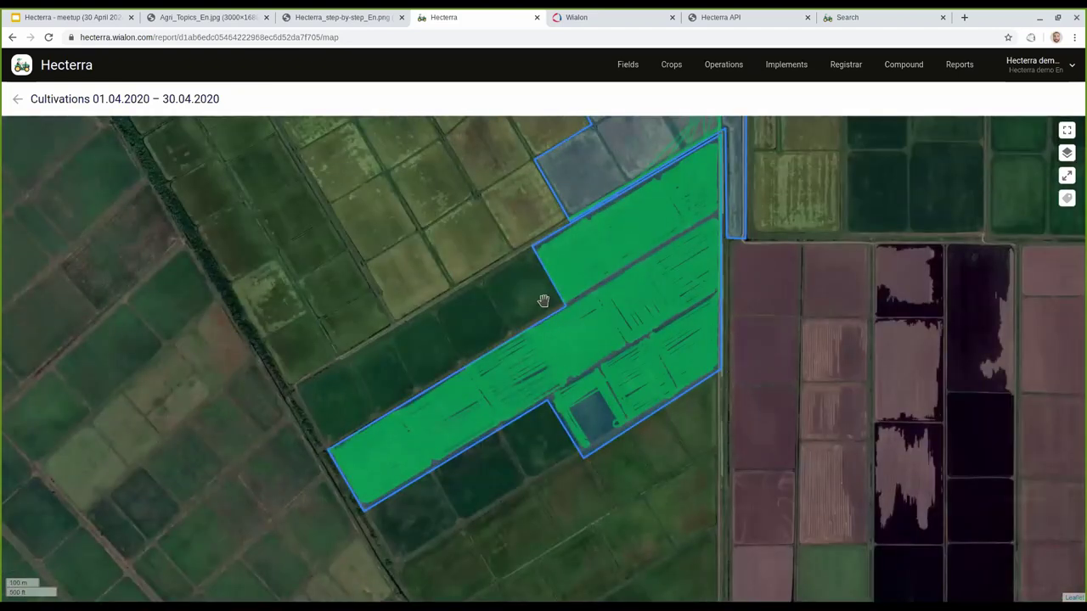
pyautogui.click(17, 99)
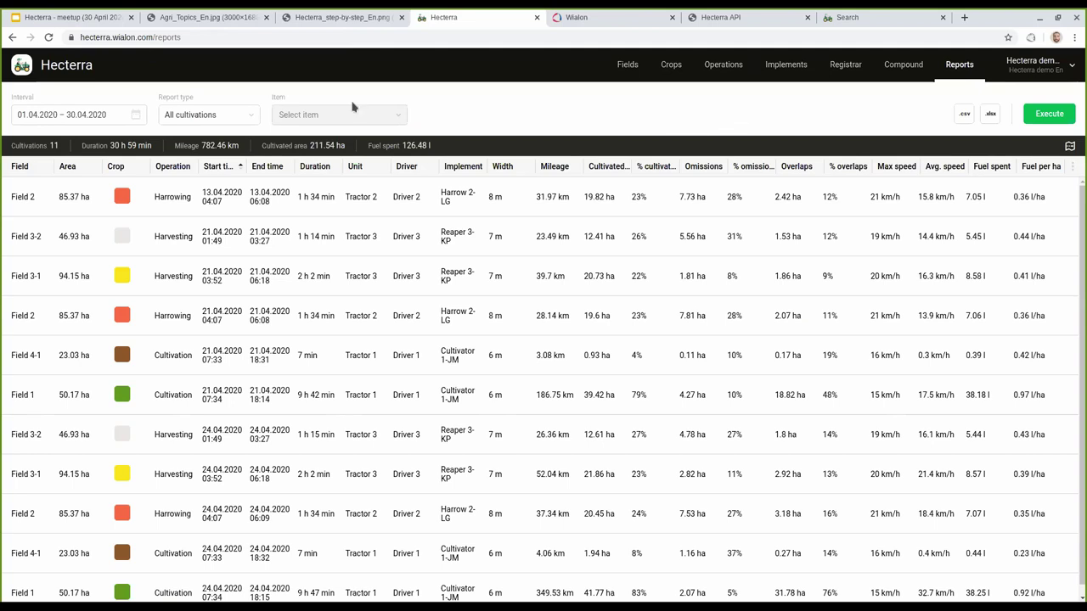
# - Enable work shifts in the resource settings and save the change
pyautogui.click(1019, 72)
pyautogui.click(1003, 73)
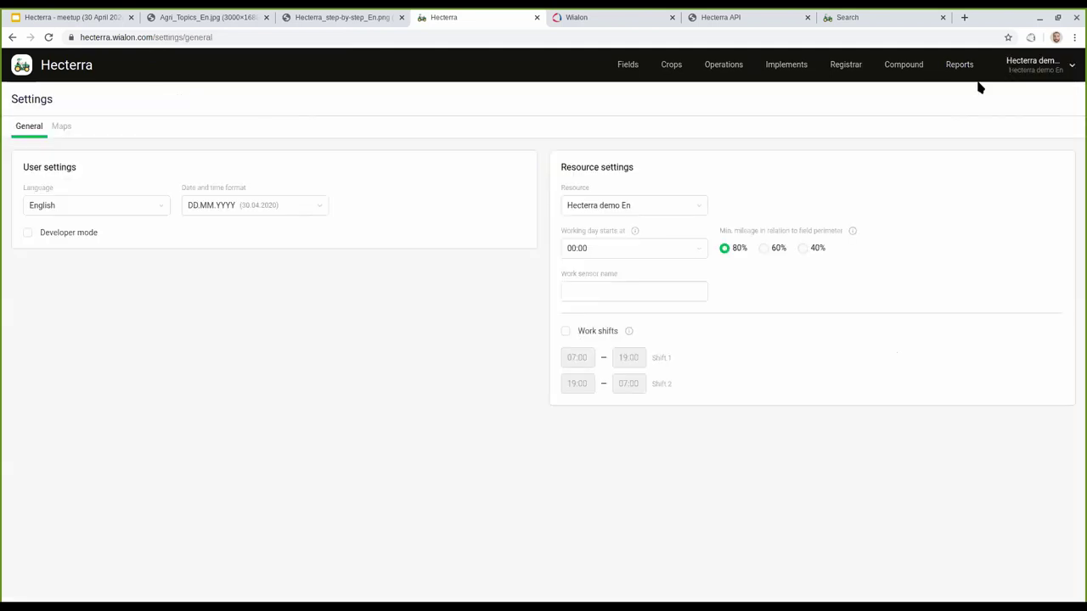
pyautogui.click(585, 336)
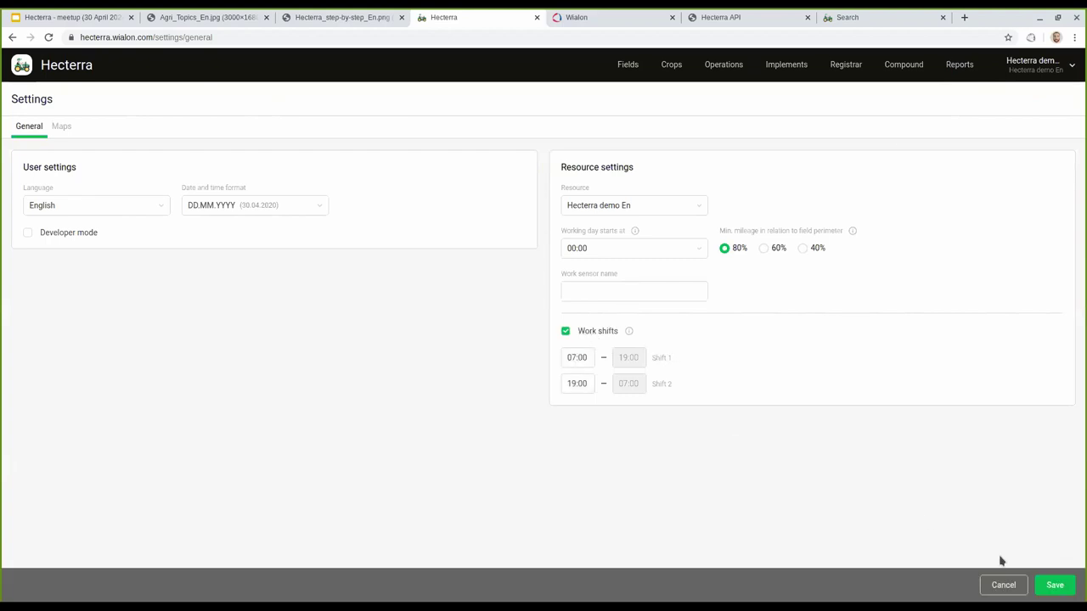
pyautogui.click(1053, 586)
# - Open the reports and examine the choices of the shift filter
pyautogui.click(956, 72)
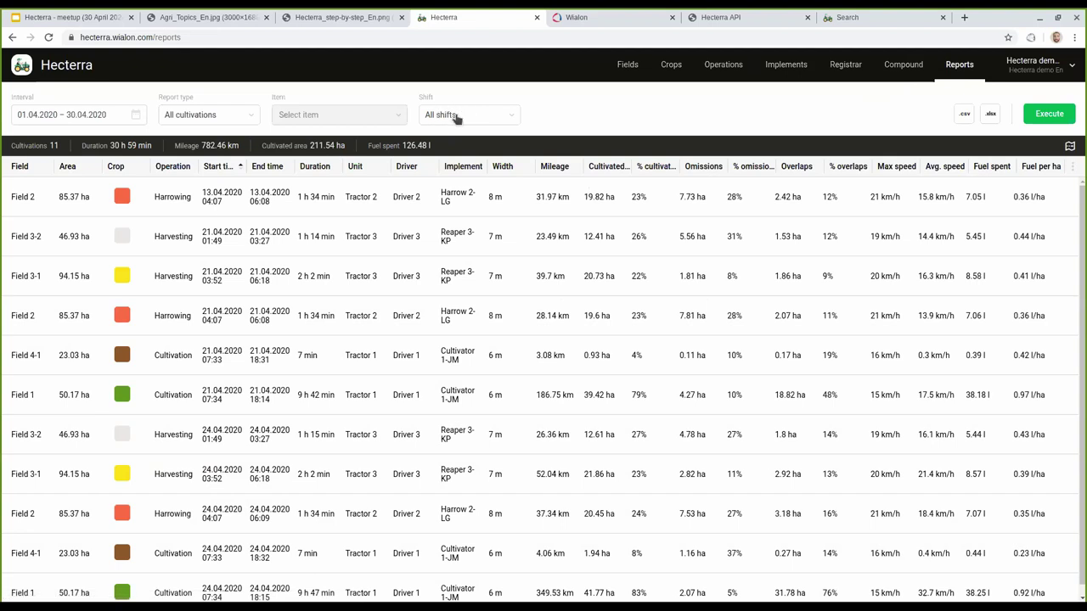
pyautogui.click(460, 120)
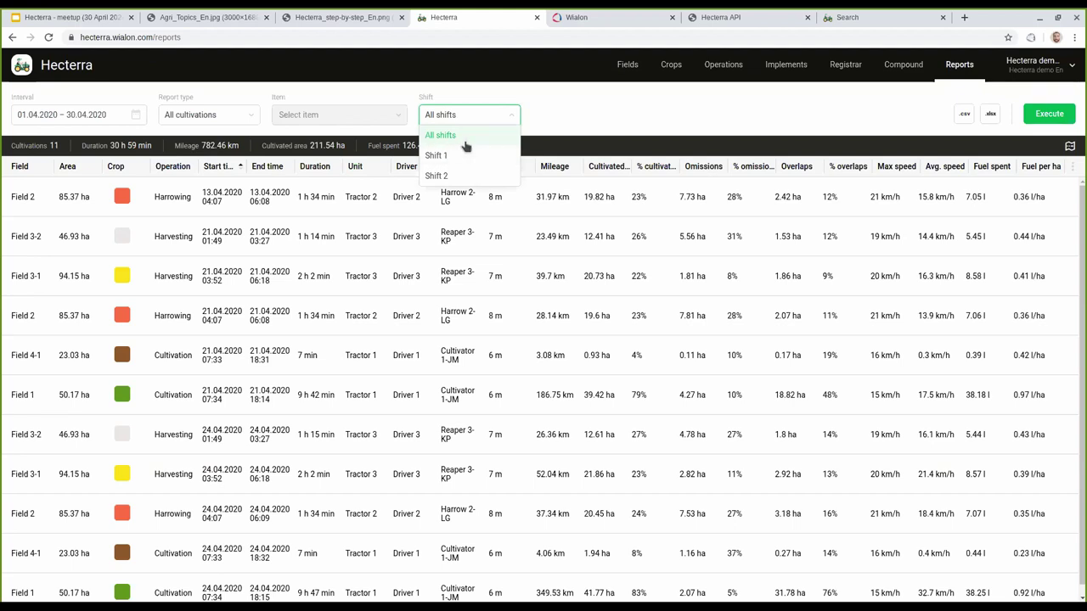
pyautogui.click(633, 109)
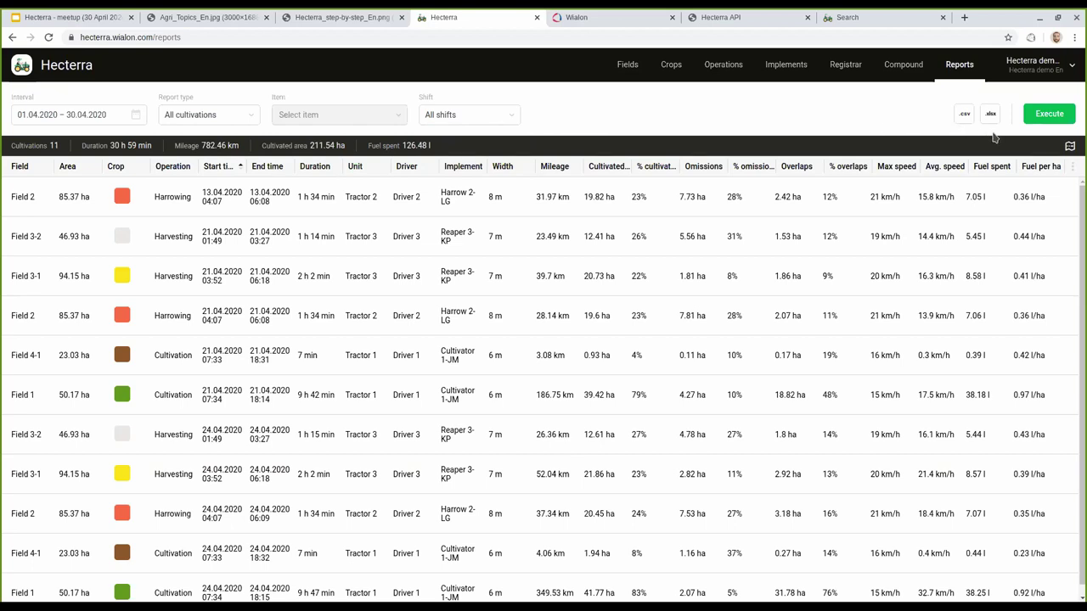
# - Hide the Max speed and Avg. speed columns in the report table
pyautogui.click(1071, 148)
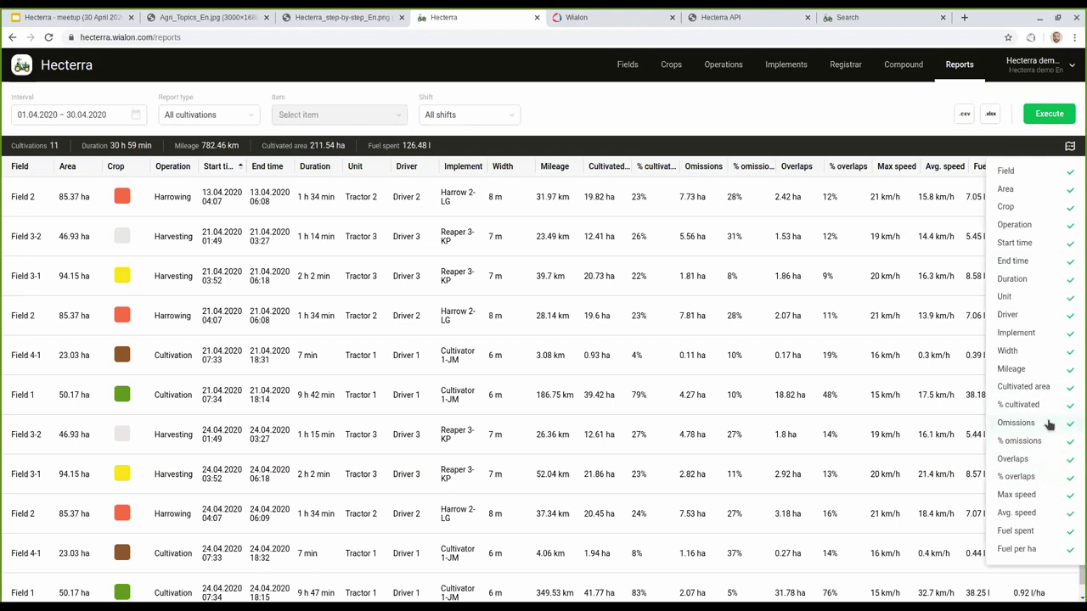
pyautogui.click(933, 111)
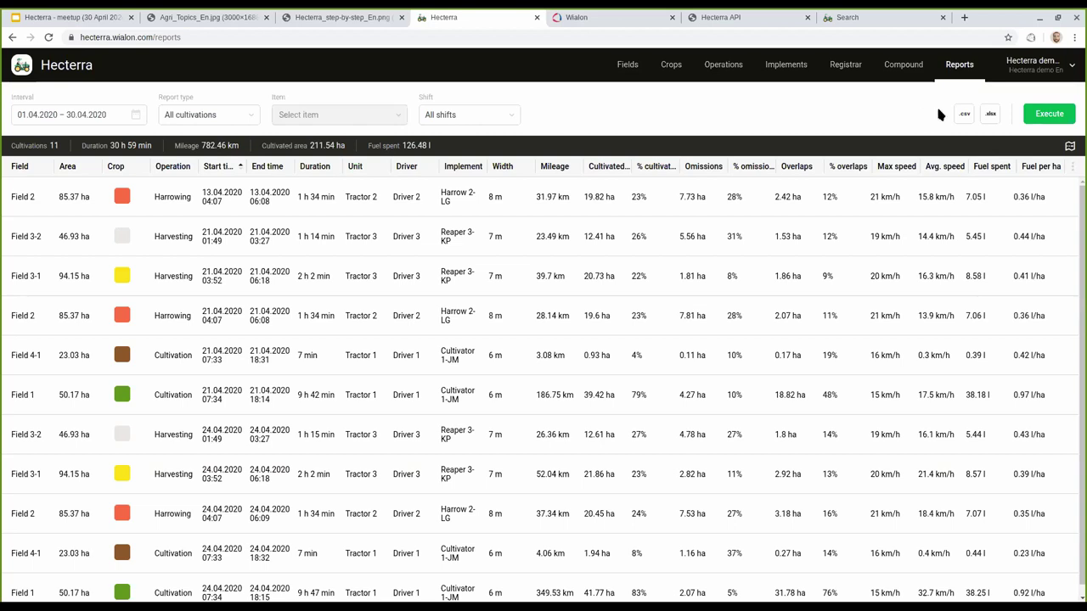
pyautogui.click(1075, 168)
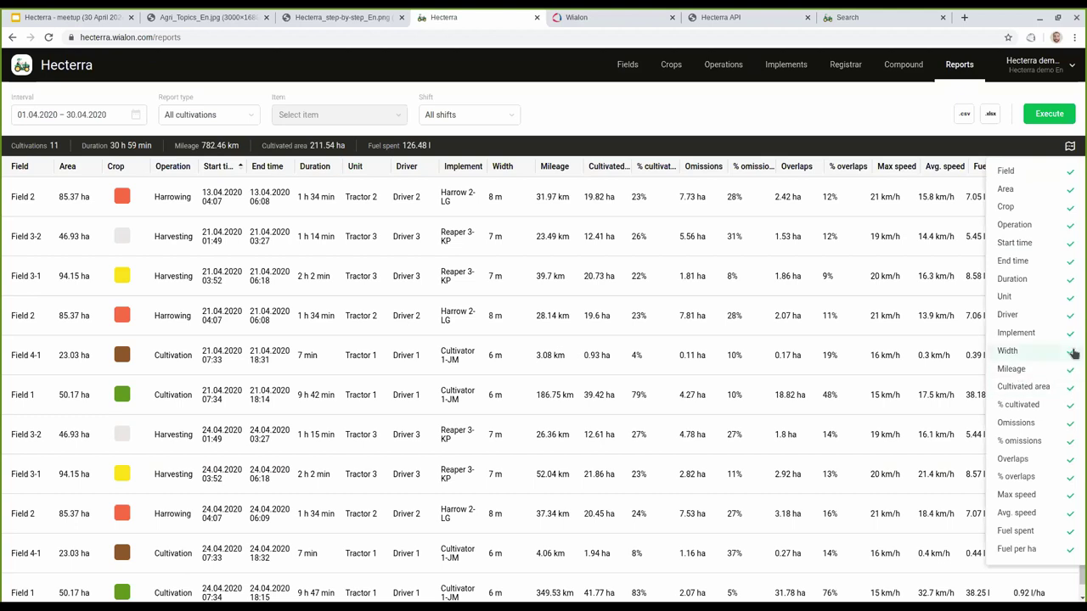
pyautogui.click(1071, 496)
pyautogui.click(1070, 513)
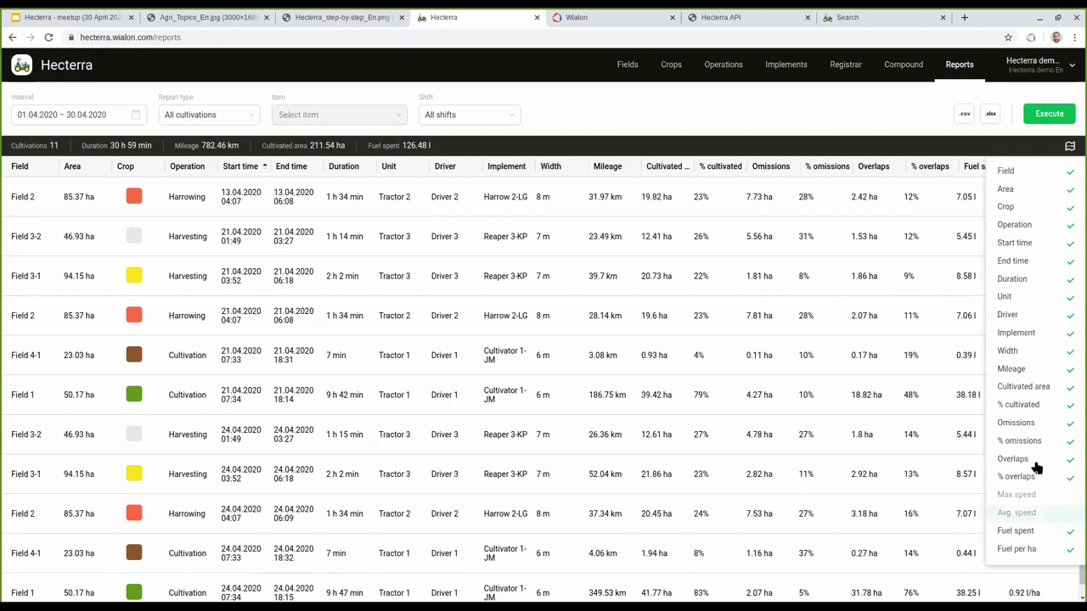
pyautogui.click(926, 115)
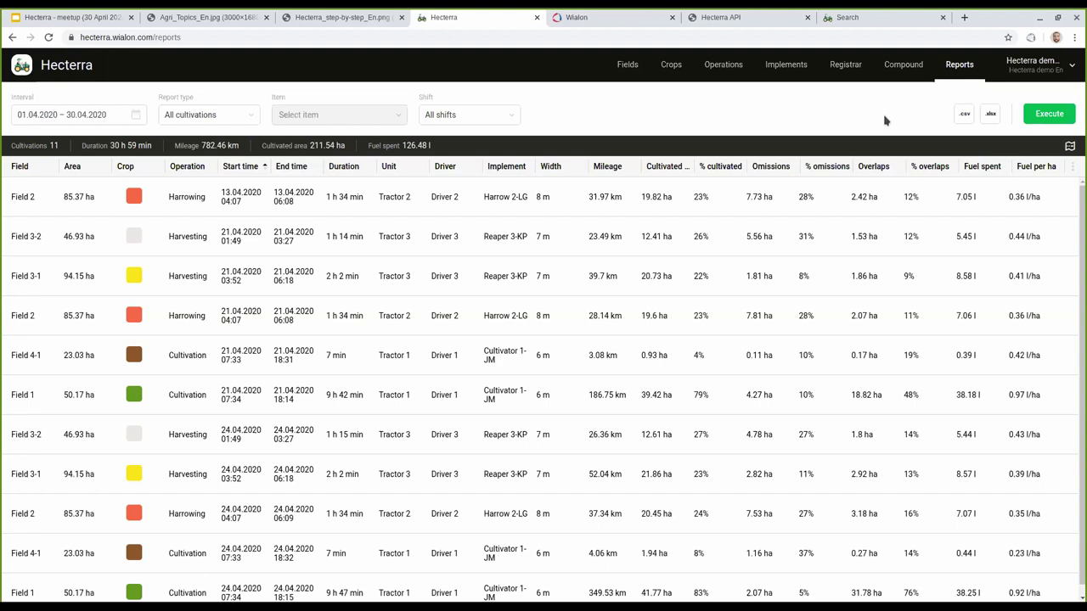
# - Enable Developer mode in the user settings and save the change
pyautogui.click(1042, 67)
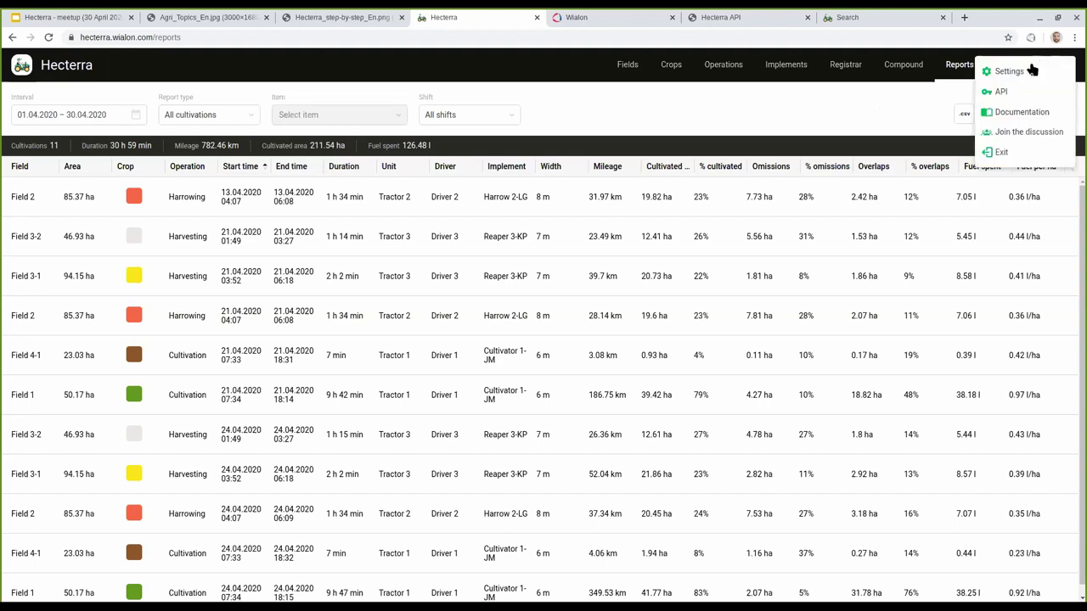
pyautogui.click(1031, 72)
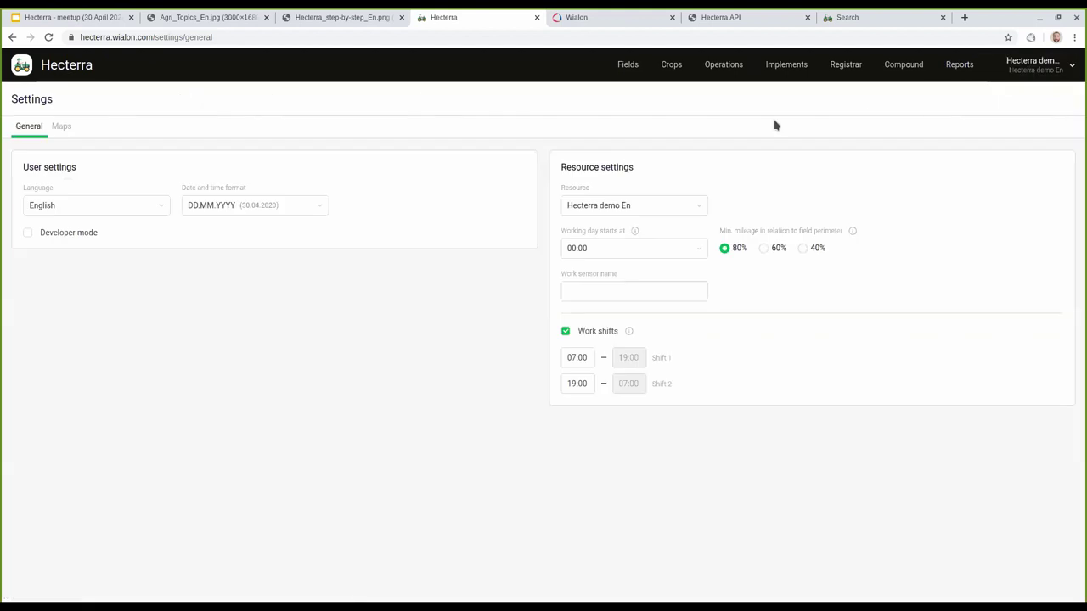
pyautogui.click(76, 233)
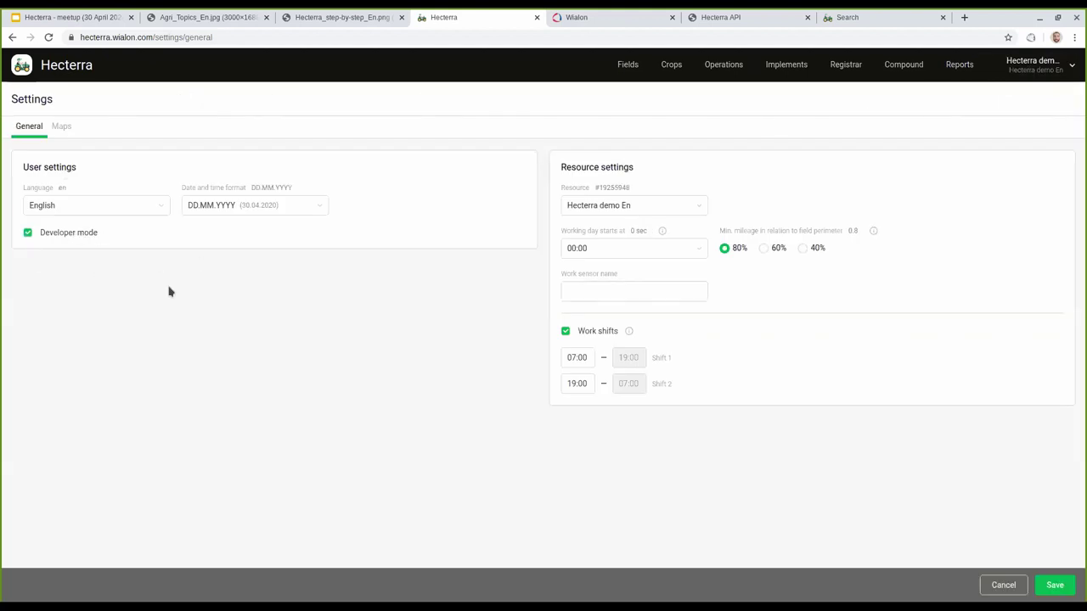
pyautogui.click(1052, 585)
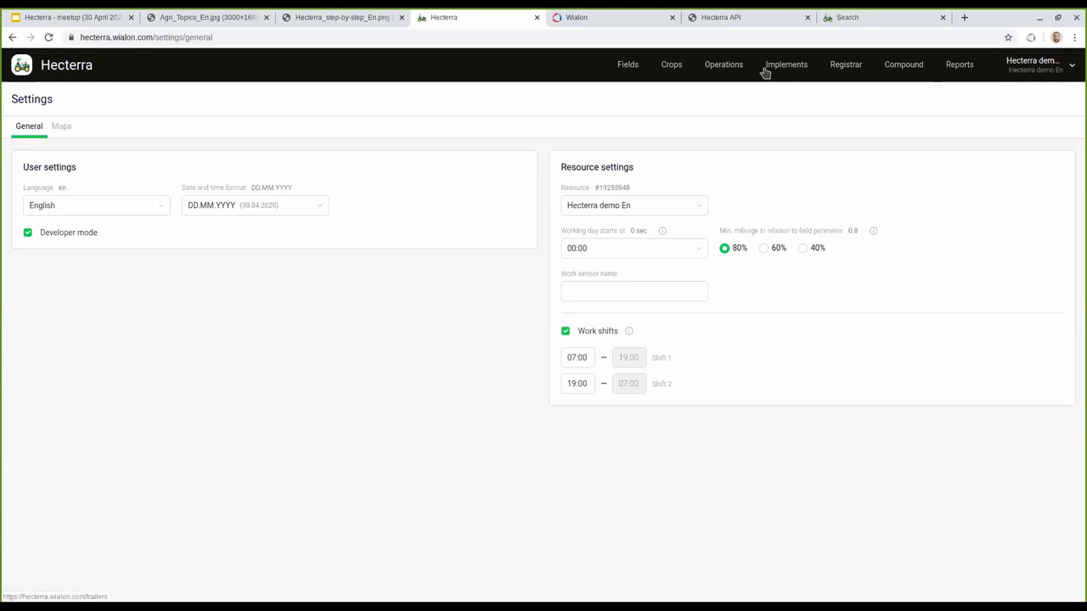
# - Look through the item IDs of the operations, crops, fields and report rows, and check where the API link is offered
pyautogui.click(726, 68)
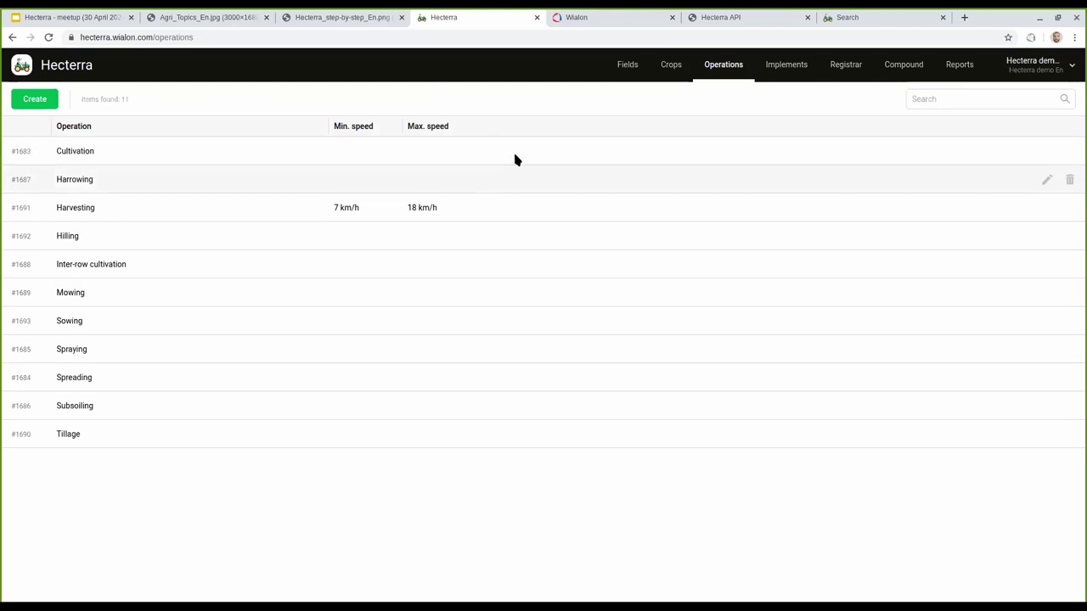
pyautogui.click(676, 72)
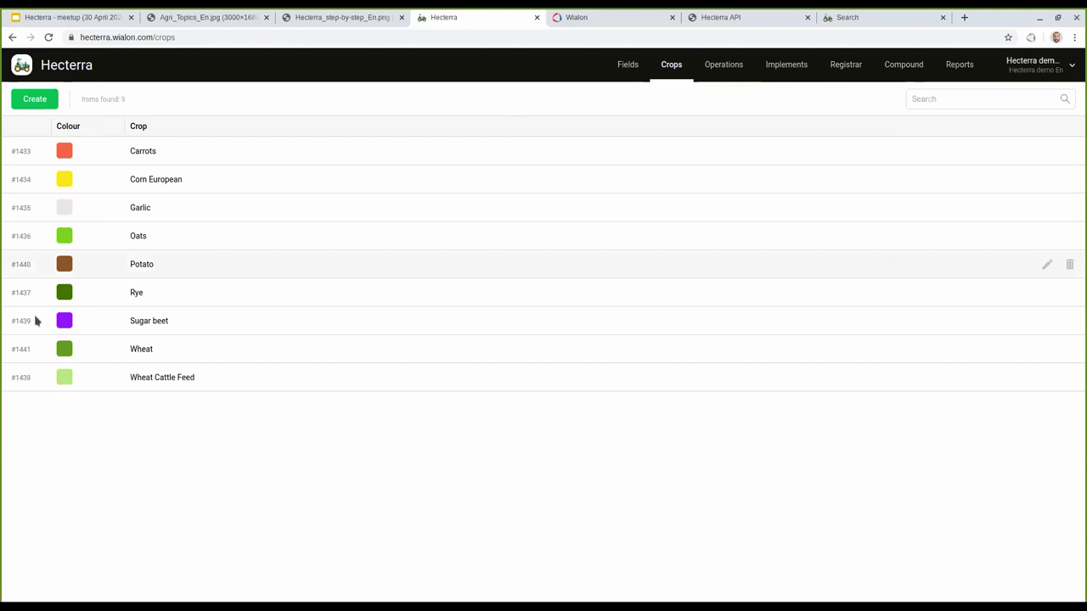
pyautogui.click(628, 74)
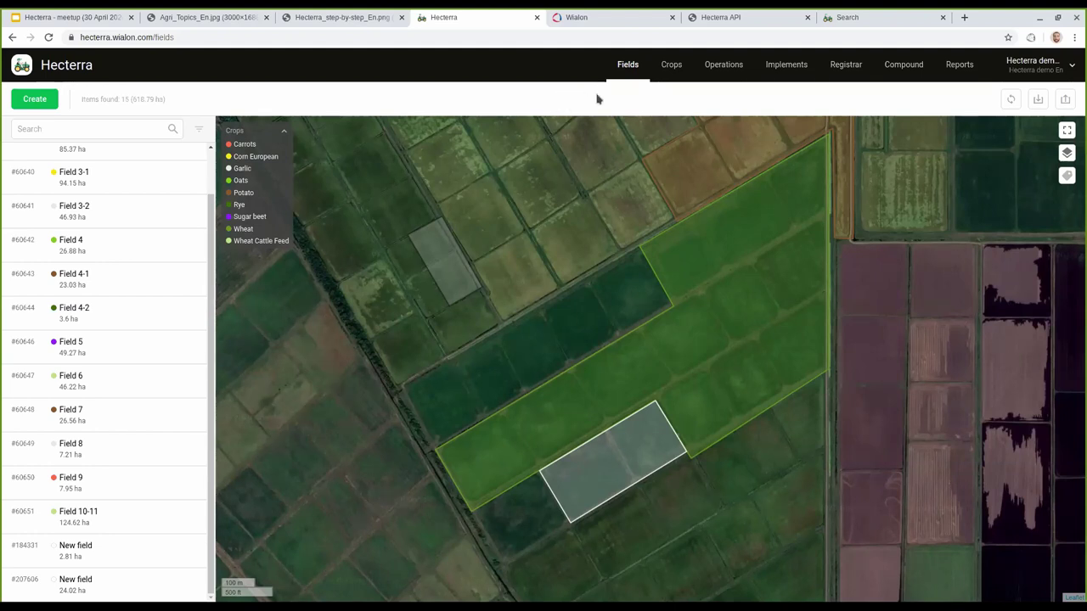
pyautogui.click(1042, 68)
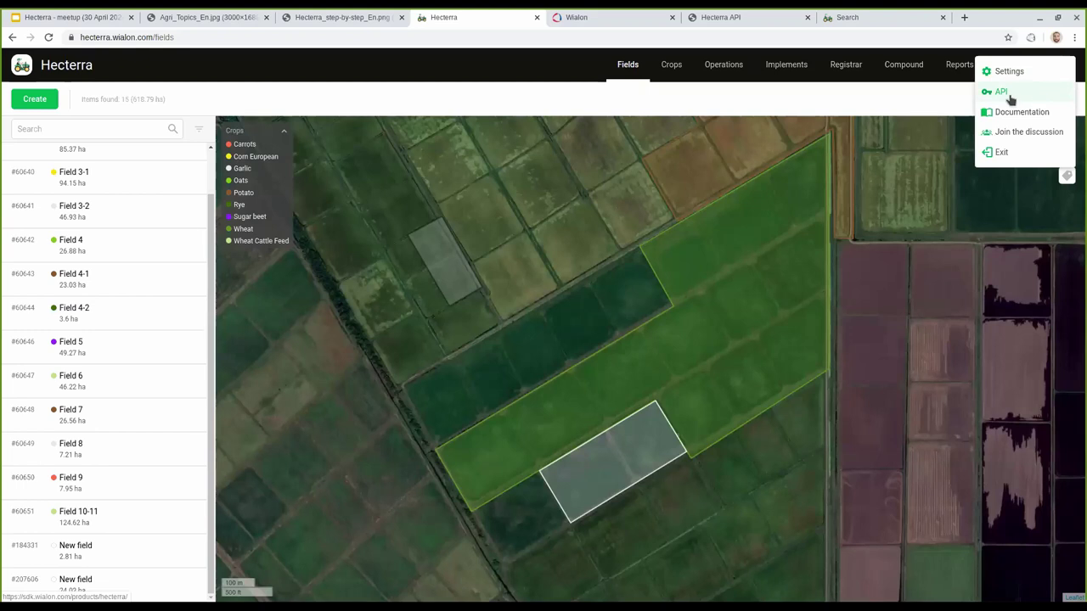
pyautogui.click(905, 100)
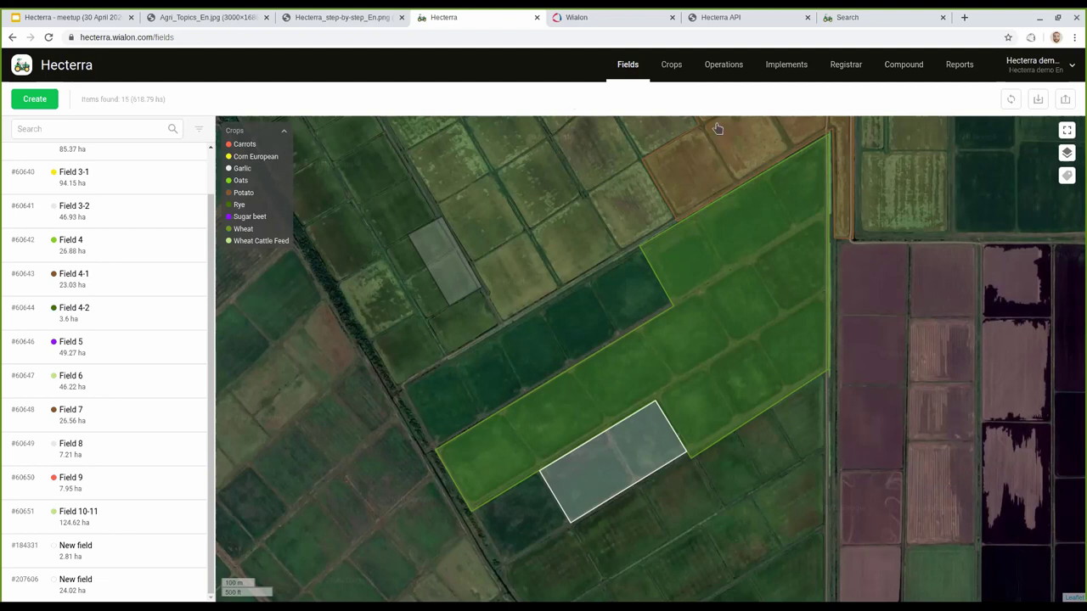
pyautogui.click(944, 68)
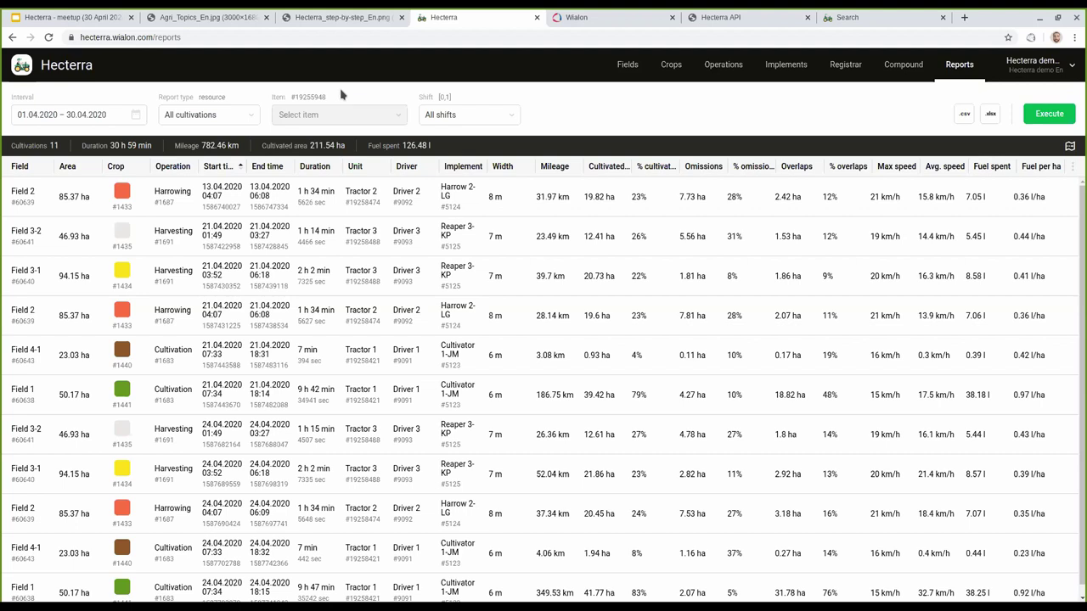
# - Switch to the Agri Topics diagram in Agri_Topics_En.jpg, view it and return to Hecterra
pyautogui.click(230, 20)
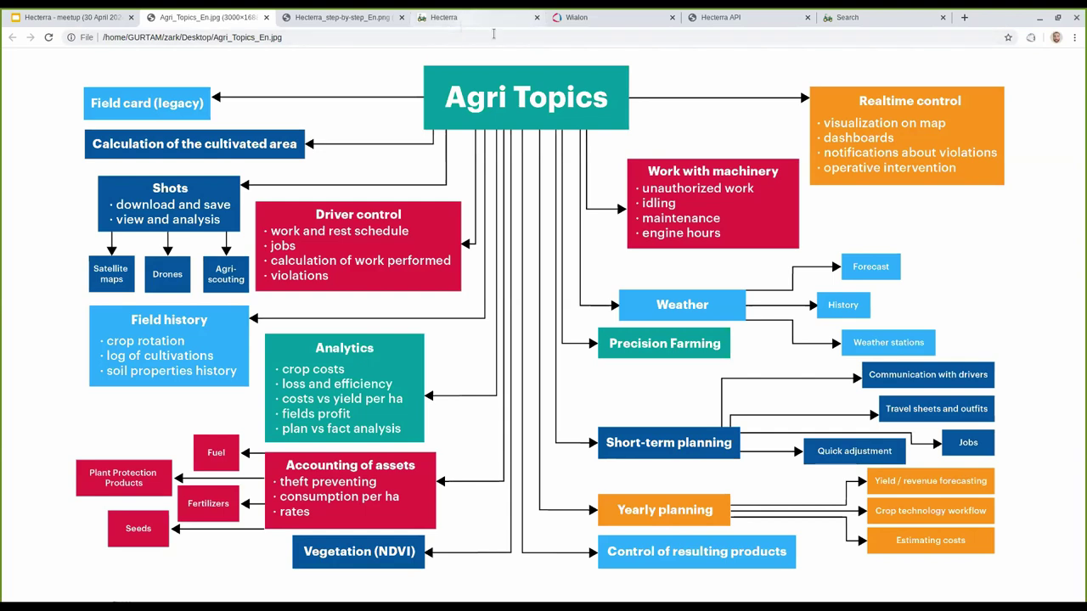
pyautogui.click(465, 19)
# - Turn off Developer mode in the user settings, save the change and go to the dashboard
pyautogui.click(1024, 66)
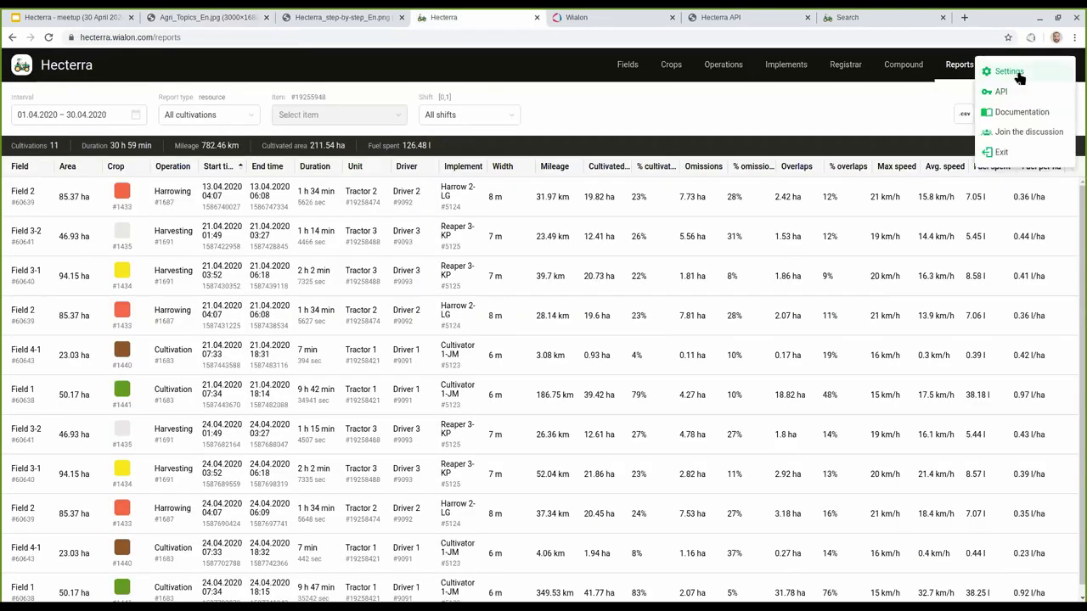
pyautogui.click(1021, 75)
pyautogui.click(79, 232)
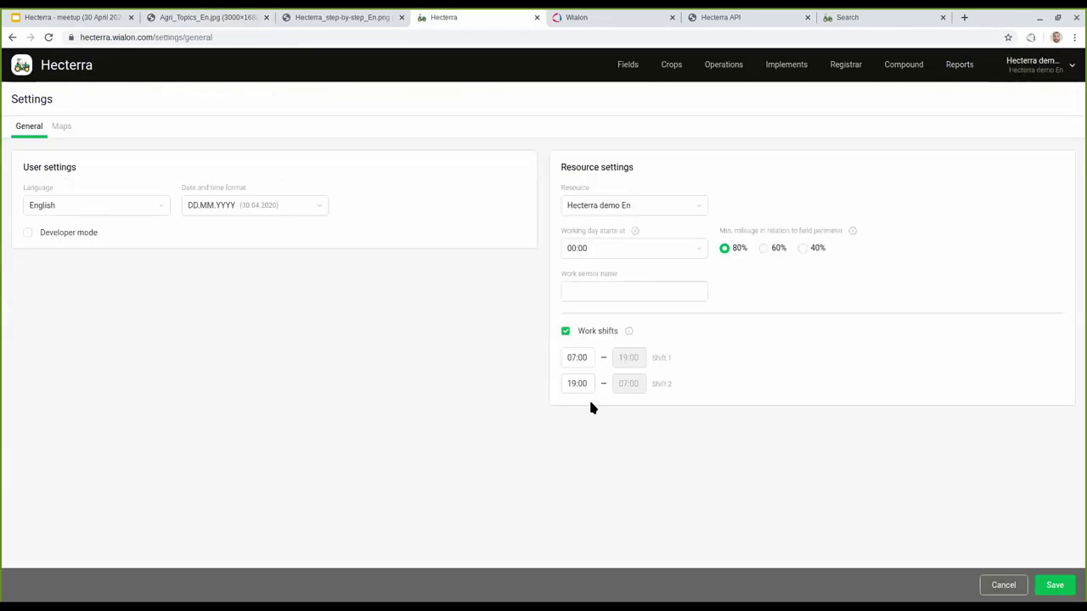
pyautogui.click(1049, 582)
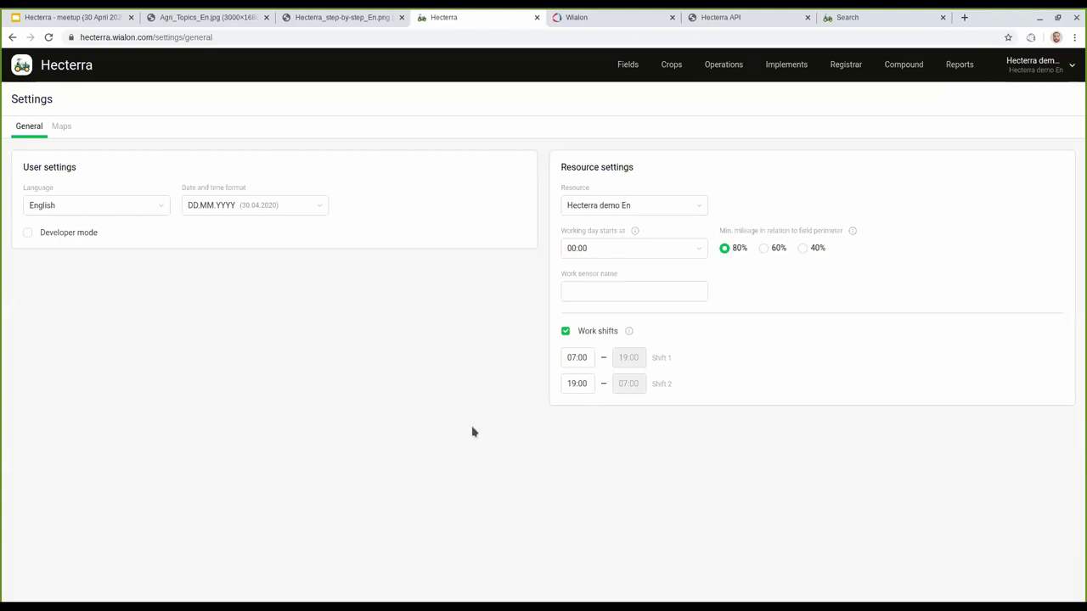
pyautogui.click(90, 72)
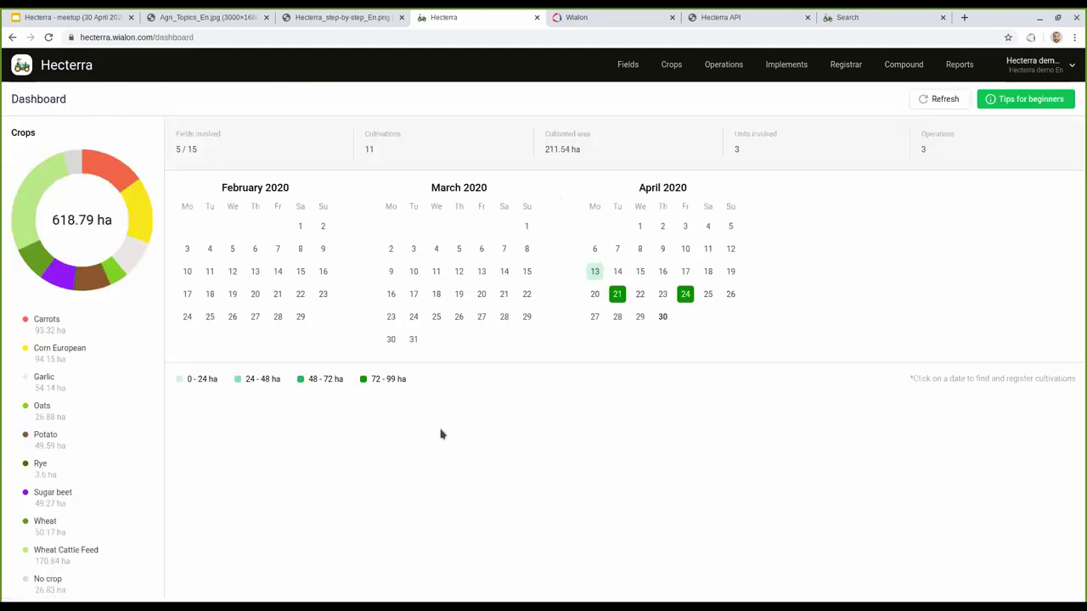